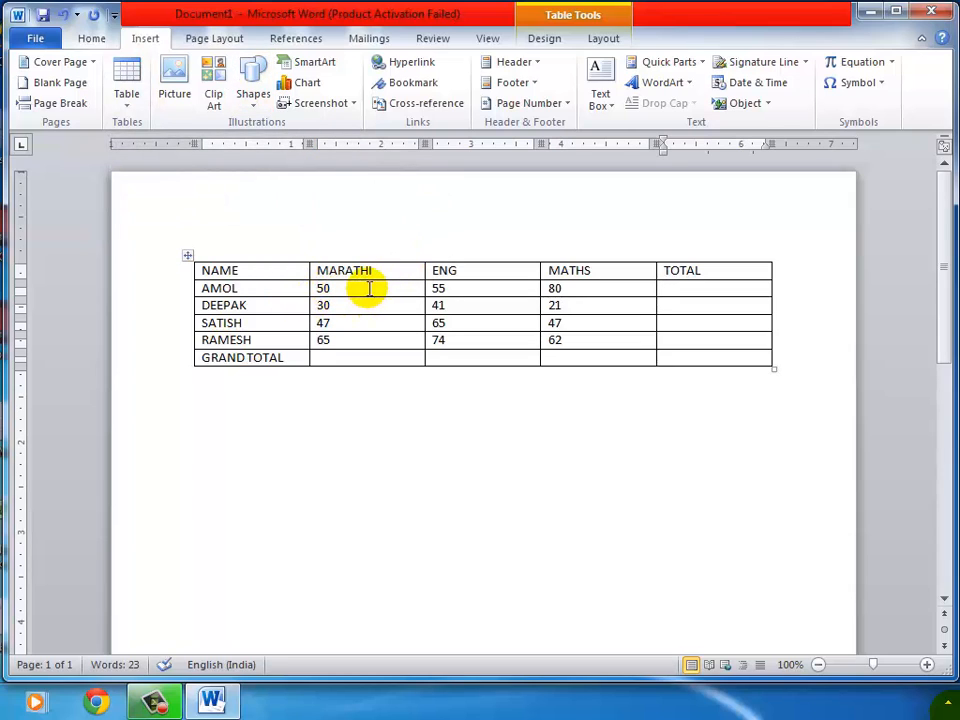
# Step: Examine the table design and layout options offered while the insertion point is inside the marks table
pyautogui.click(369, 288)
pyautogui.click(596, 42)
pyautogui.click(549, 40)
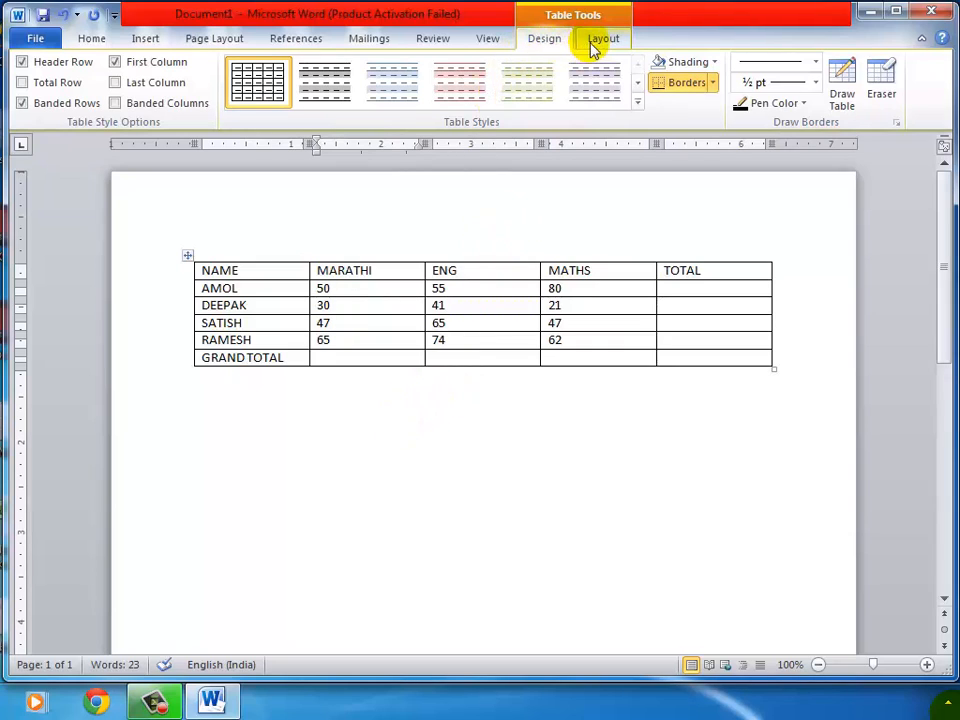
pyautogui.click(338, 468)
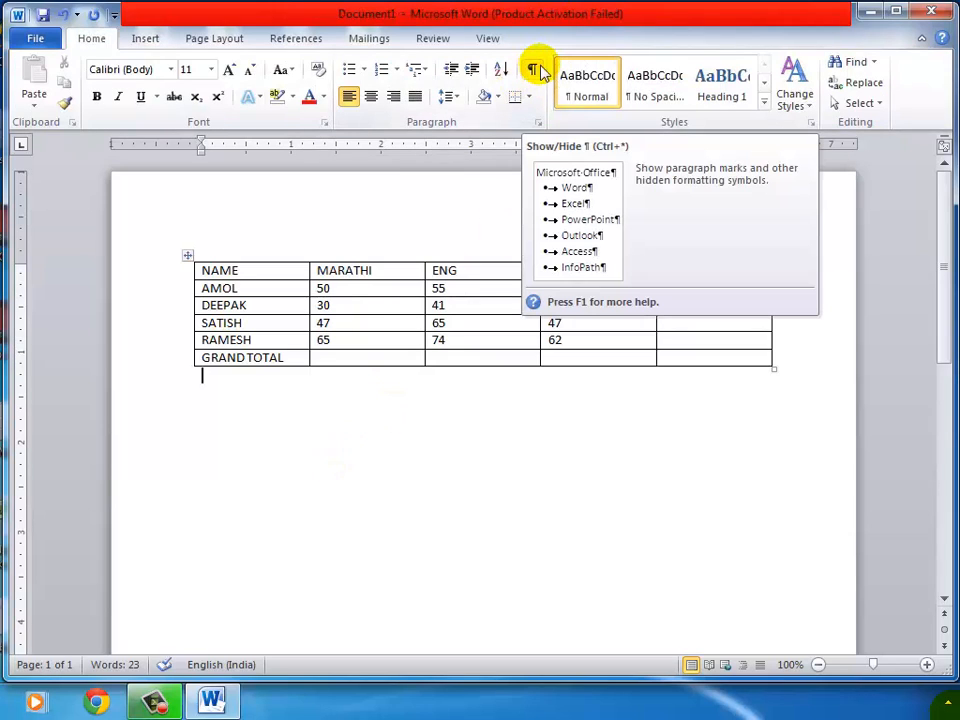
pyautogui.click(381, 288)
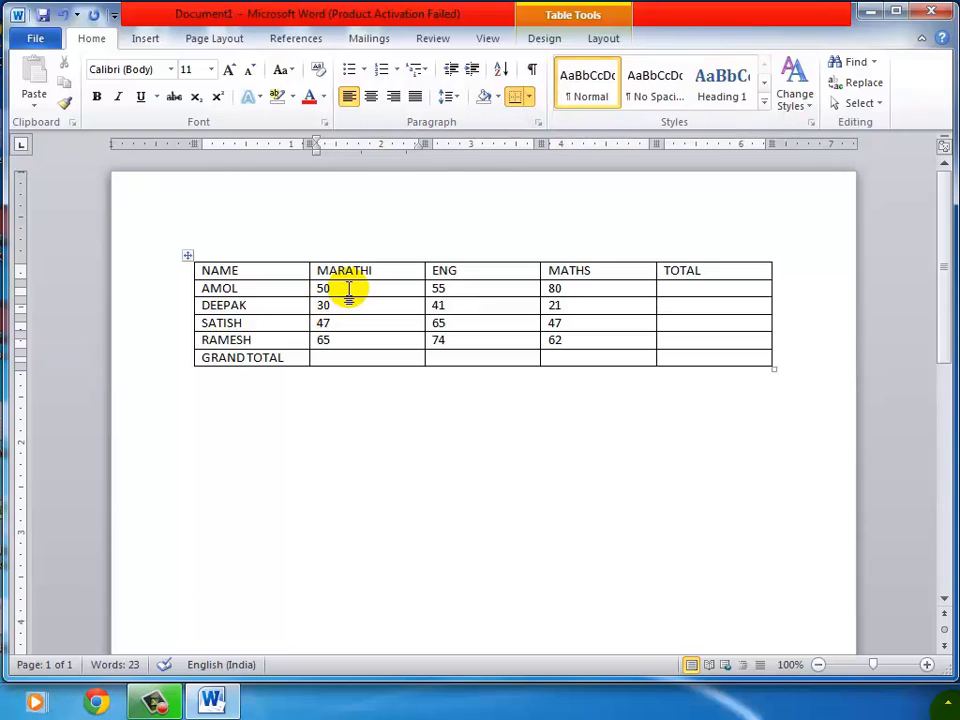
pyautogui.click(545, 40)
pyautogui.click(600, 40)
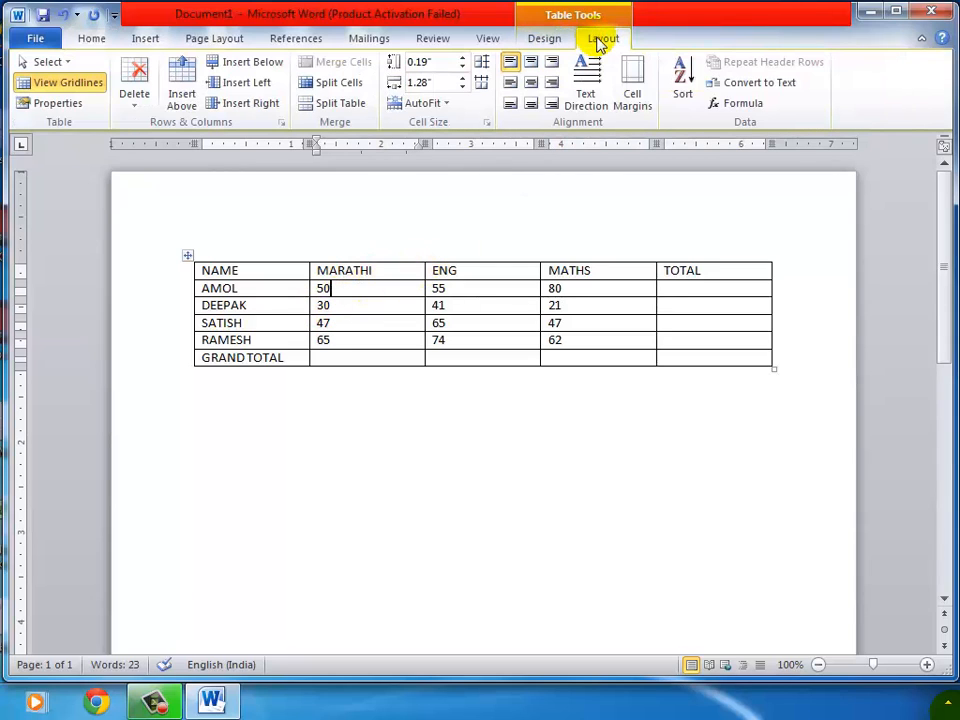
pyautogui.click(422, 506)
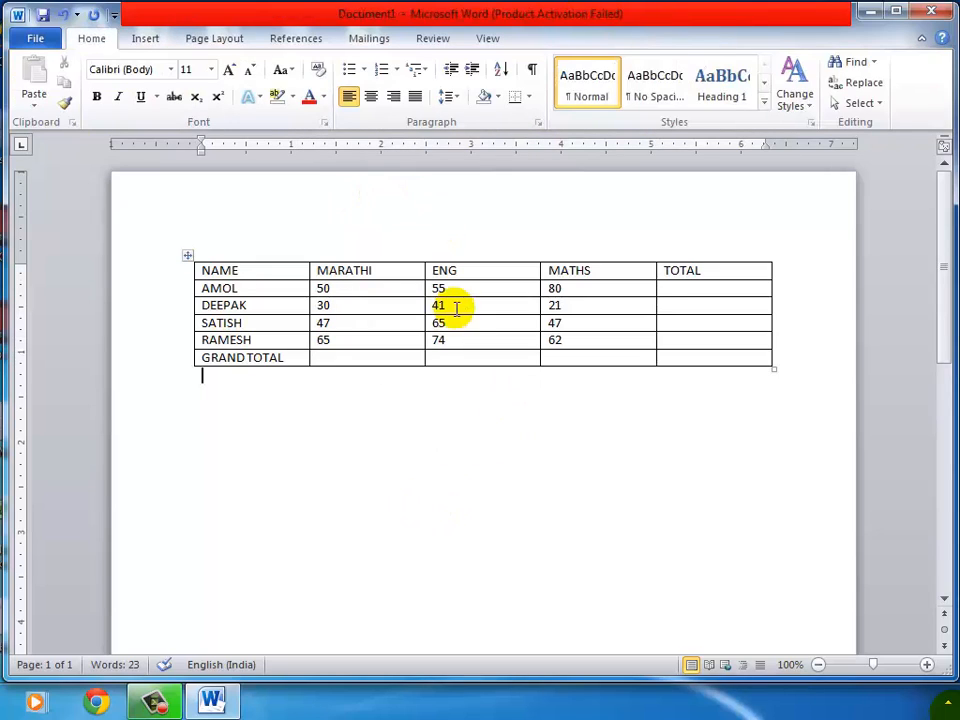
pyautogui.click(390, 290)
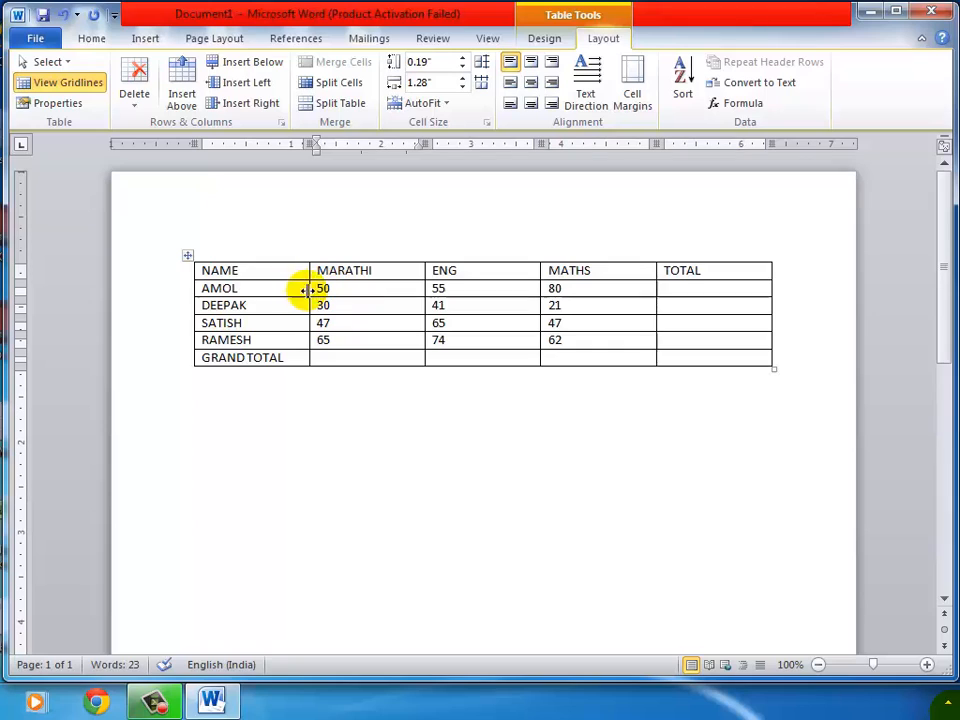
# Step: Enter "COLUMN" in the TOTAL cell of the first student's row and highlight the table's columns one after another
pyautogui.click(679, 289)
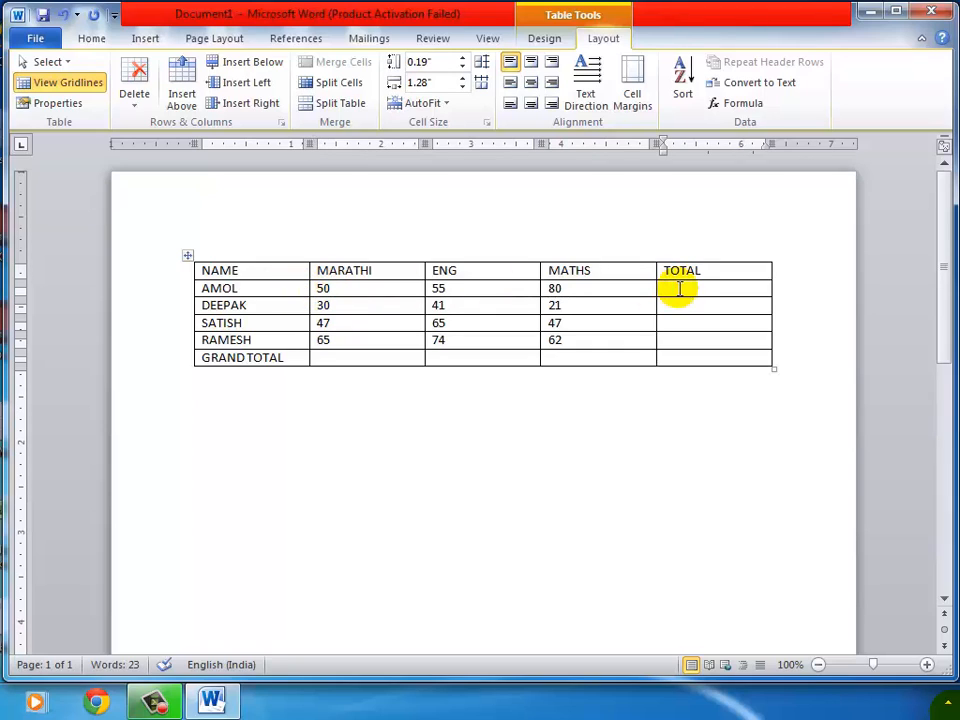
pyautogui.write('COLUMN')
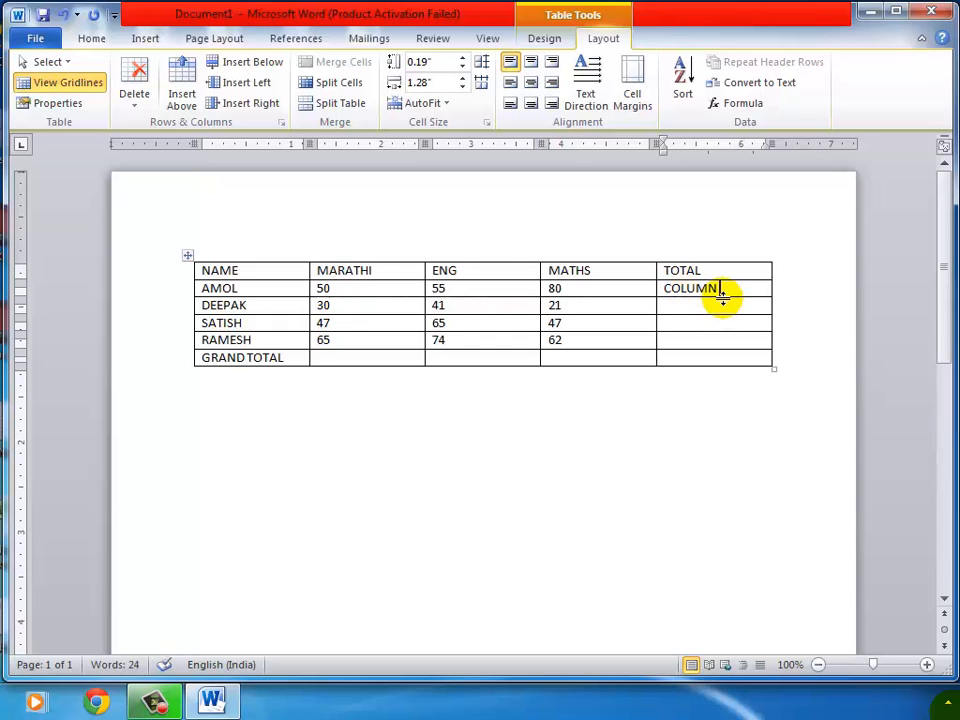
pyautogui.moveTo(270, 271); pyautogui.dragTo(285, 357)
pyautogui.moveTo(378, 269); pyautogui.dragTo(390, 358)
pyautogui.moveTo(488, 275); pyautogui.dragTo(485, 358)
pyautogui.click(617, 277)
pyautogui.moveTo(617, 277); pyautogui.dragTo(615, 354)
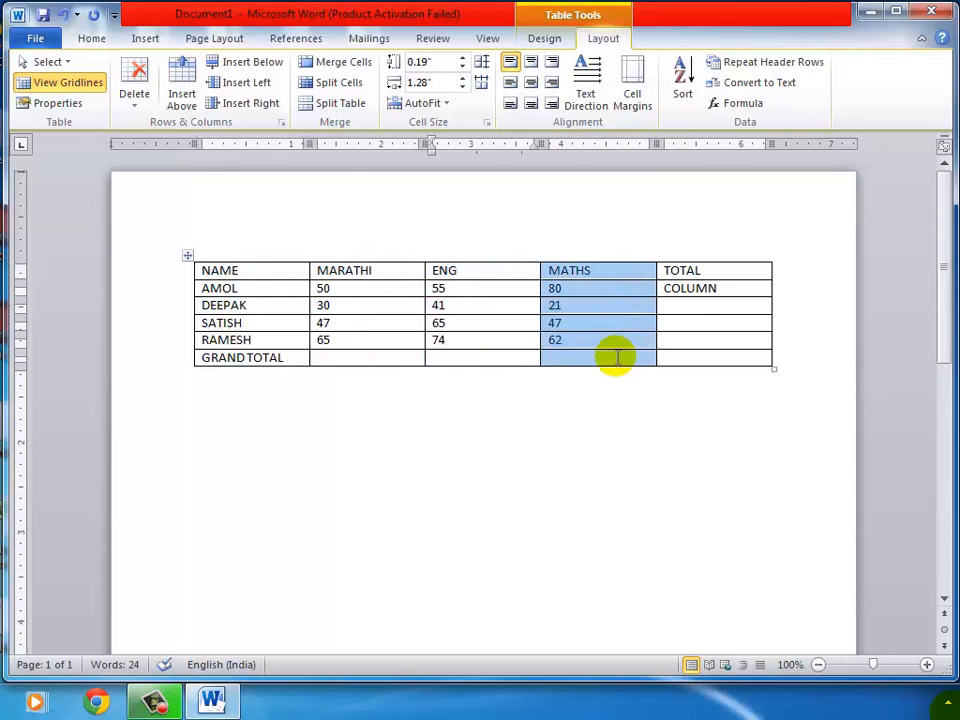
pyautogui.moveTo(705, 271); pyautogui.dragTo(711, 351)
pyautogui.click(687, 289)
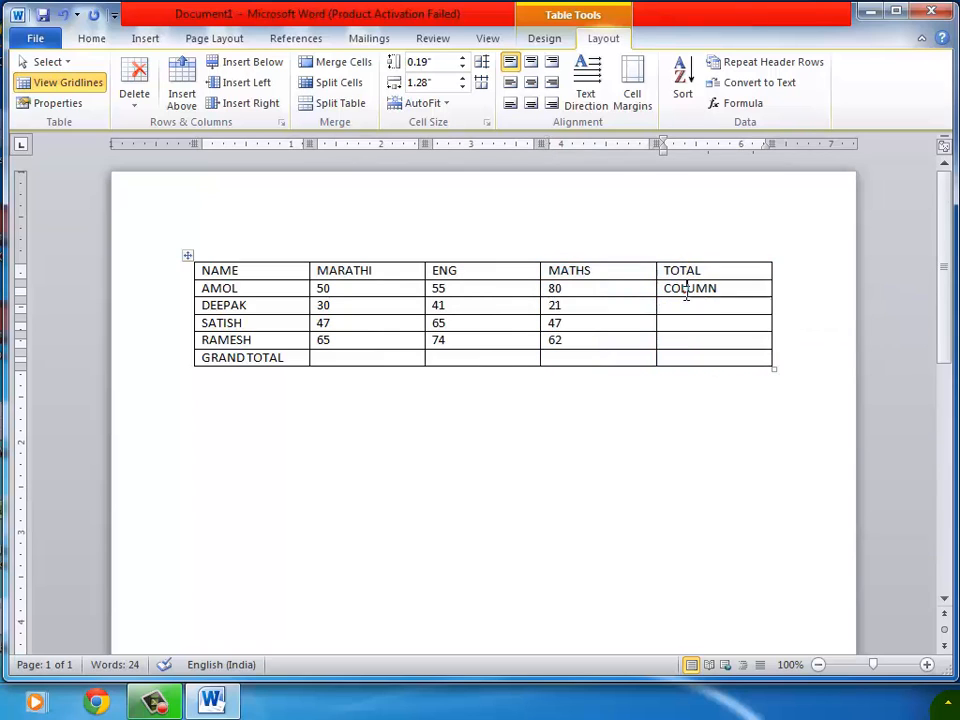
pyautogui.click(279, 252)
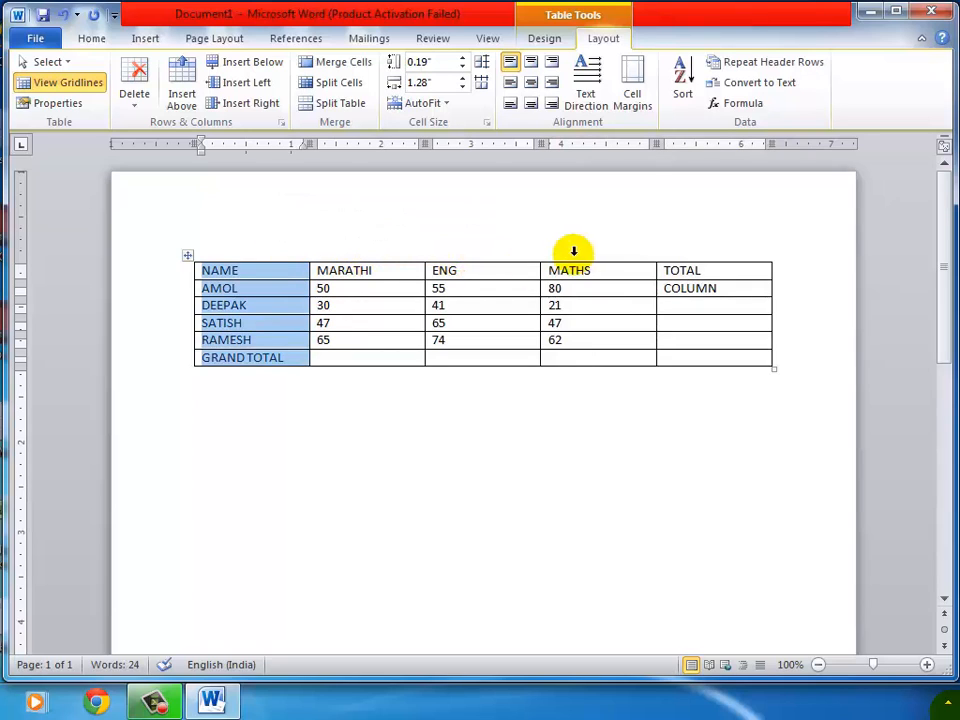
# Step: Add "-5" after the COLUMN label, and highlight the NAME and MARATHI columns in turn
pyautogui.click(733, 288)
pyautogui.write('-5')
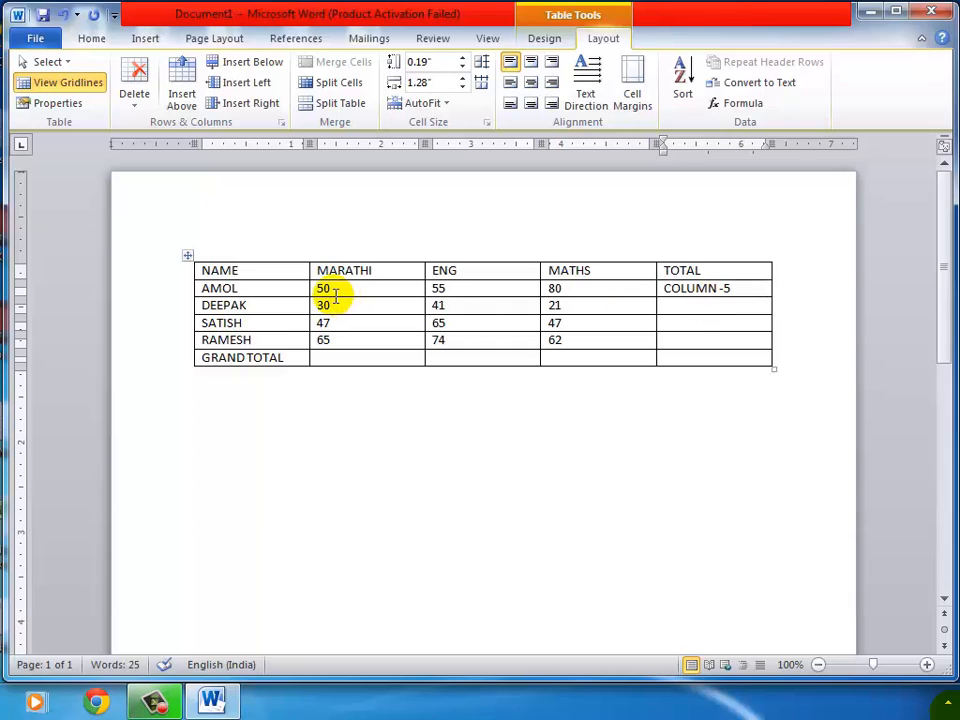
pyautogui.moveTo(292, 272); pyautogui.dragTo(289, 353)
pyautogui.moveTo(376, 270); pyautogui.dragTo(375, 350)
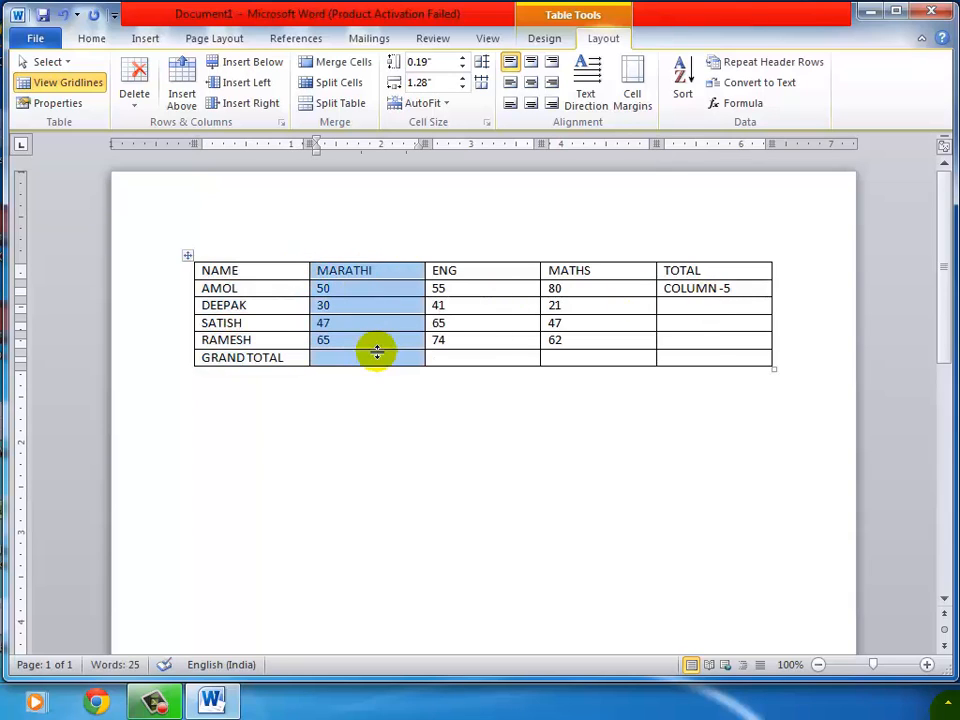
# Step: Enter "ROW -" in the second student's TOTAL cell and highlight individual table rows, including the header and GRAND TOTAL rows
pyautogui.click(668, 324)
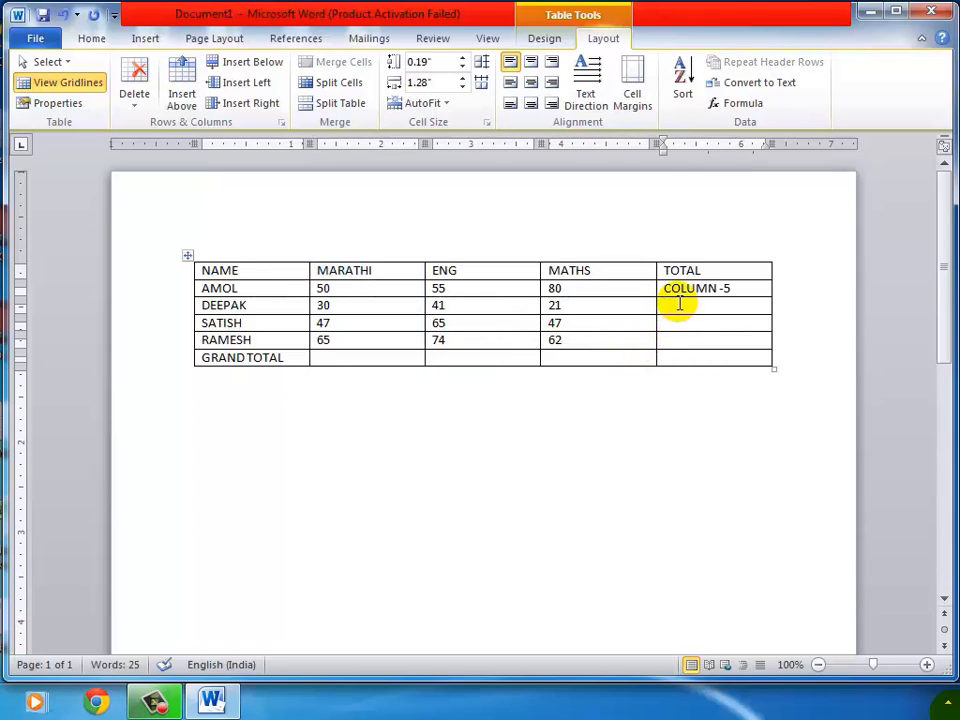
pyautogui.write('RO')
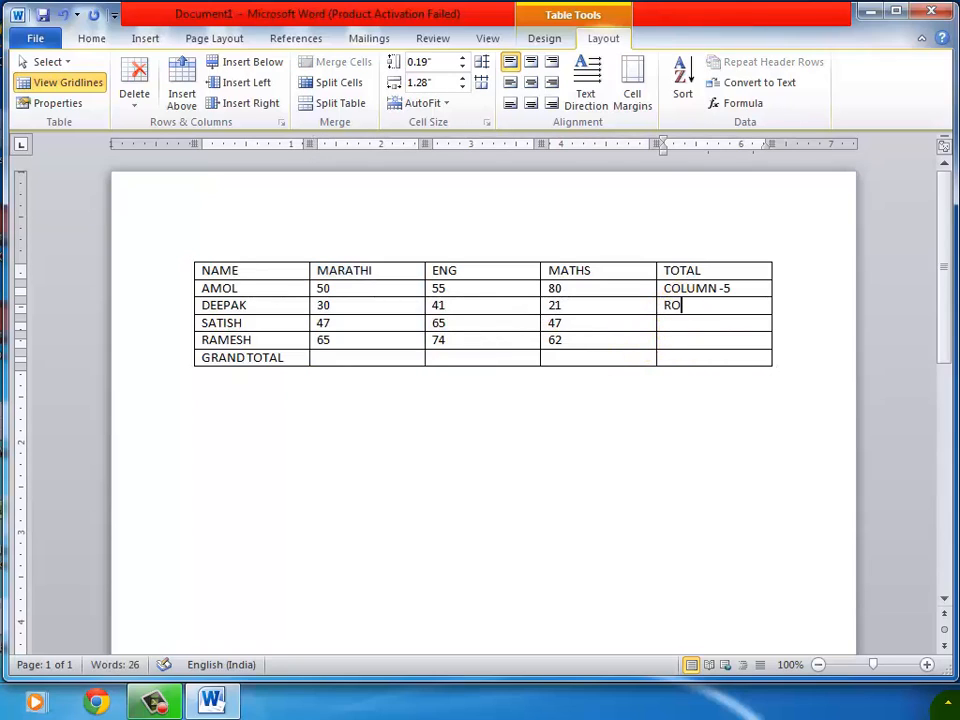
pyautogui.write('W -')
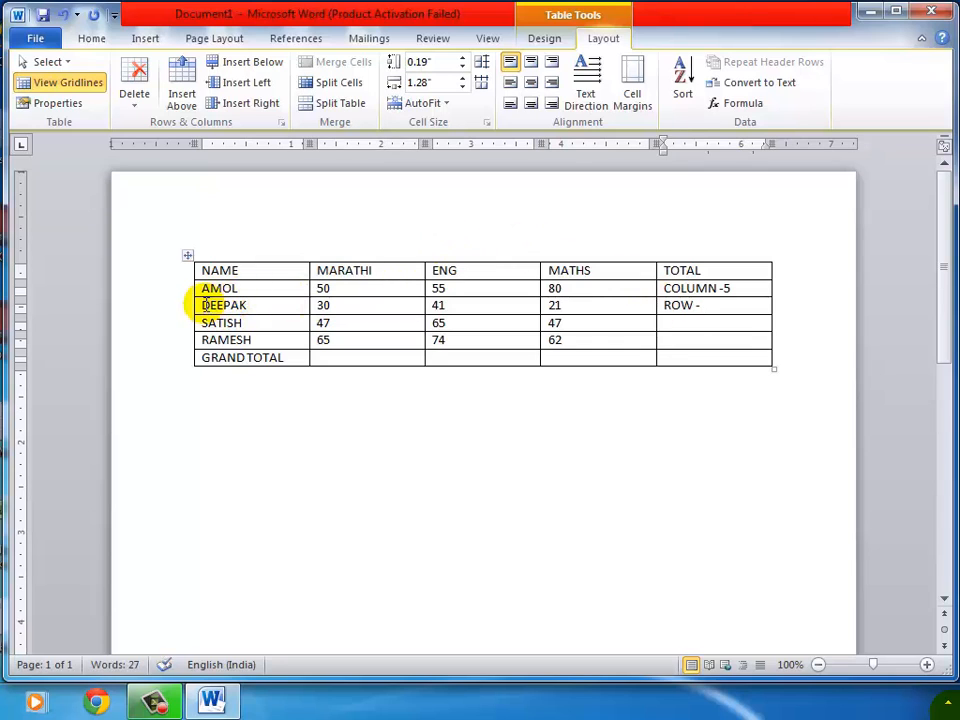
pyautogui.moveTo(203, 305); pyautogui.dragTo(724, 306)
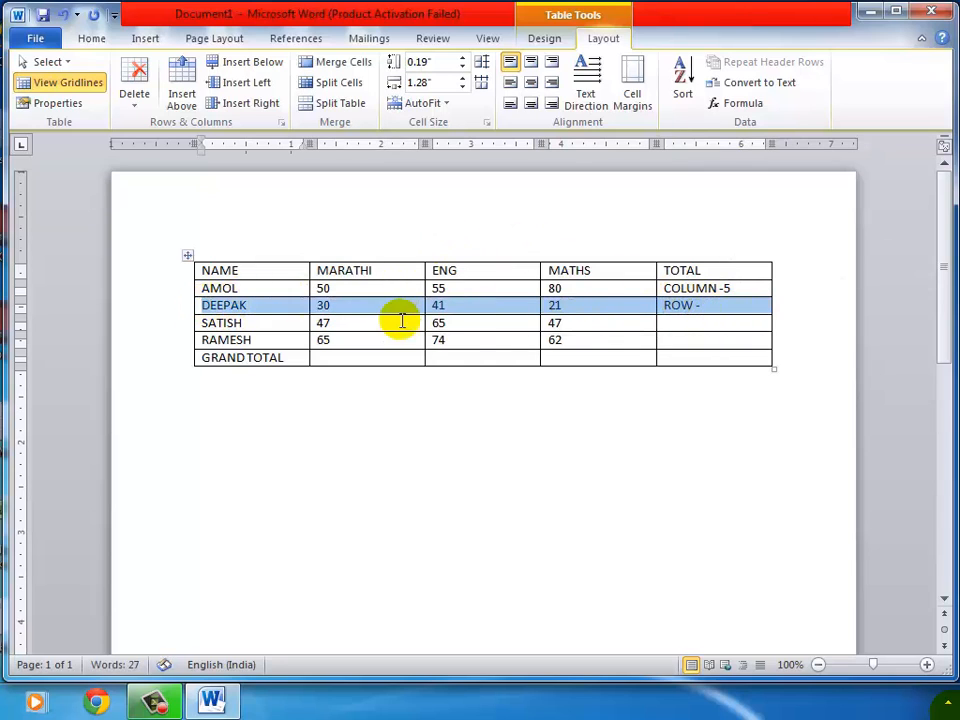
pyautogui.click(355, 323)
pyautogui.moveTo(203, 323); pyautogui.dragTo(690, 328)
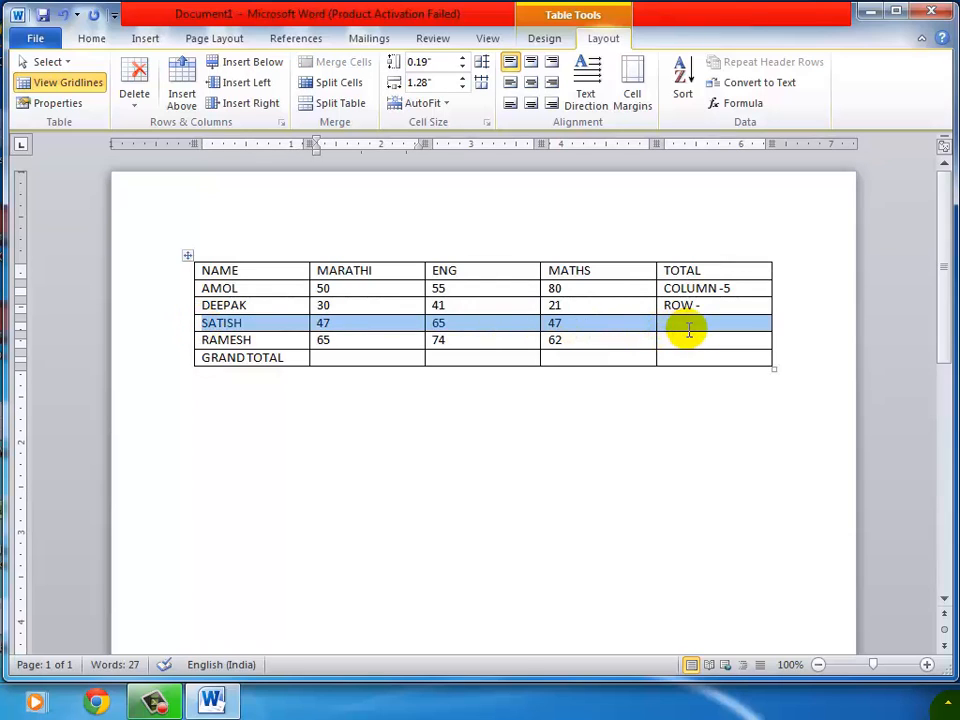
pyautogui.click(495, 306)
pyautogui.moveTo(214, 272); pyautogui.dragTo(686, 274)
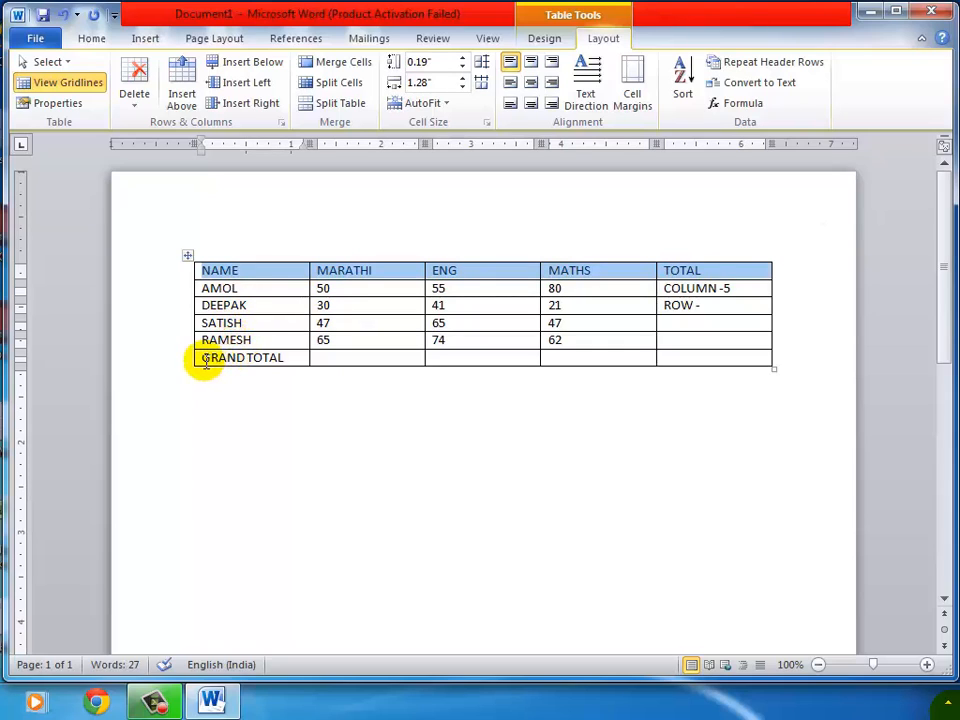
pyautogui.moveTo(201, 359); pyautogui.dragTo(666, 360)
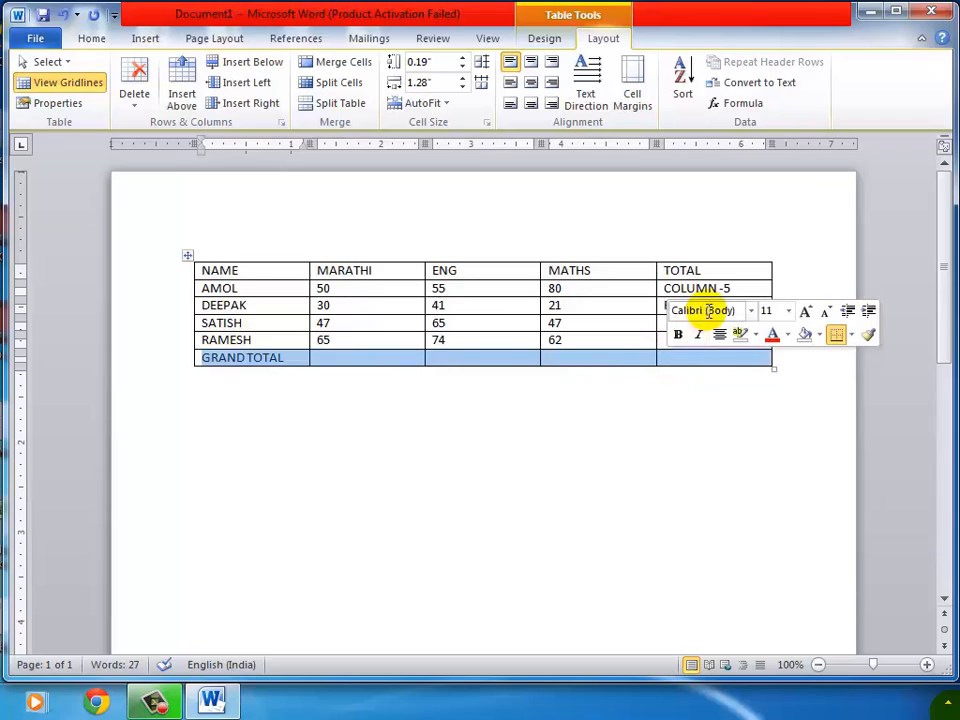
# Step: Complete the ROW label in the TOTAL column with the number 6
pyautogui.click(638, 311)
pyautogui.click(720, 308)
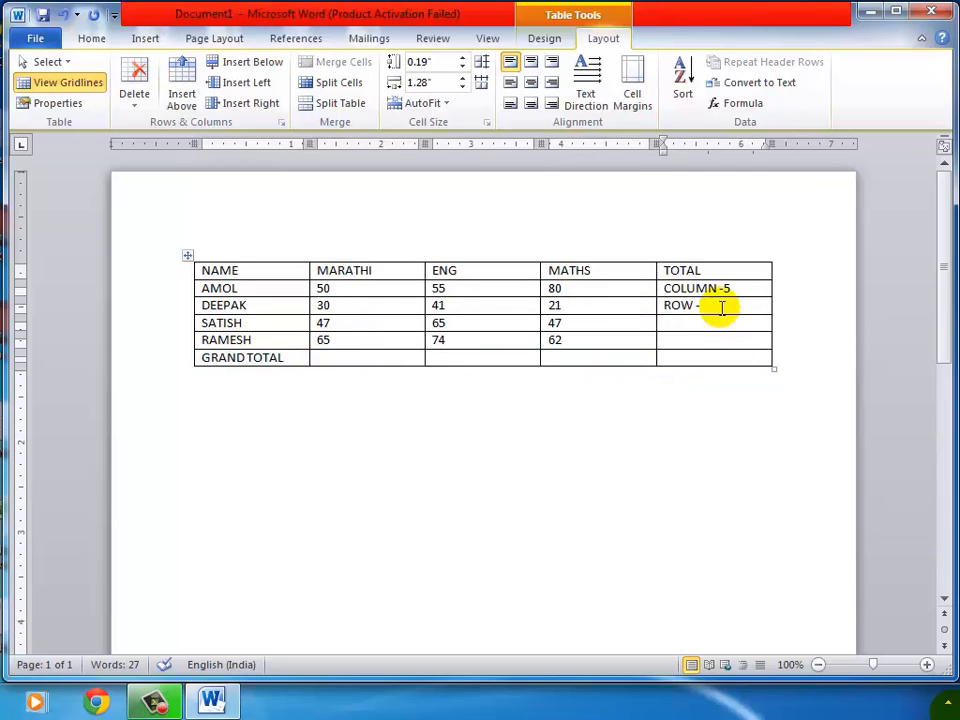
pyautogui.write('6')
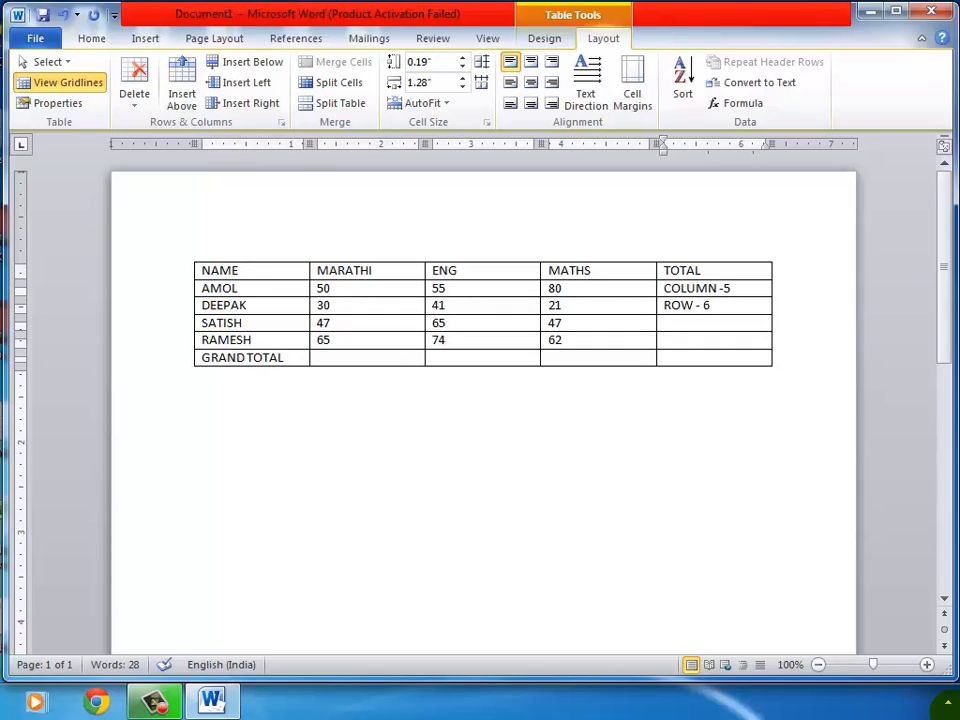
# Step: Highlight sample columns and rows, and enter "CELL" in the third student's TOTAL cell
pyautogui.click(266, 251)
pyautogui.click(352, 251)
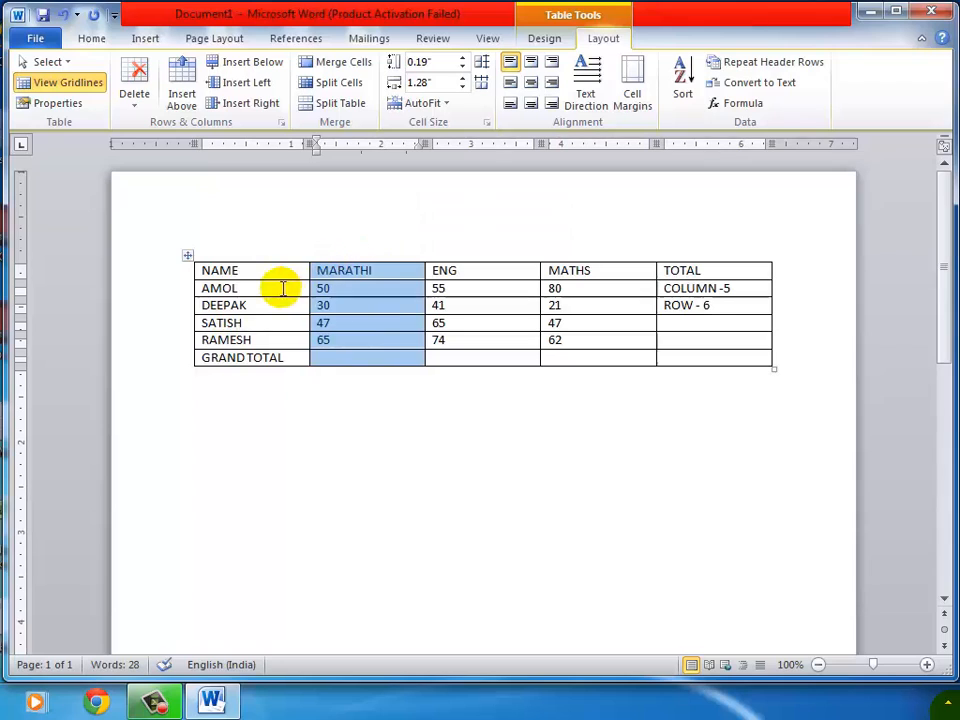
pyautogui.click(281, 288)
pyautogui.moveTo(204, 288); pyautogui.dragTo(665, 309)
pyautogui.click(660, 324)
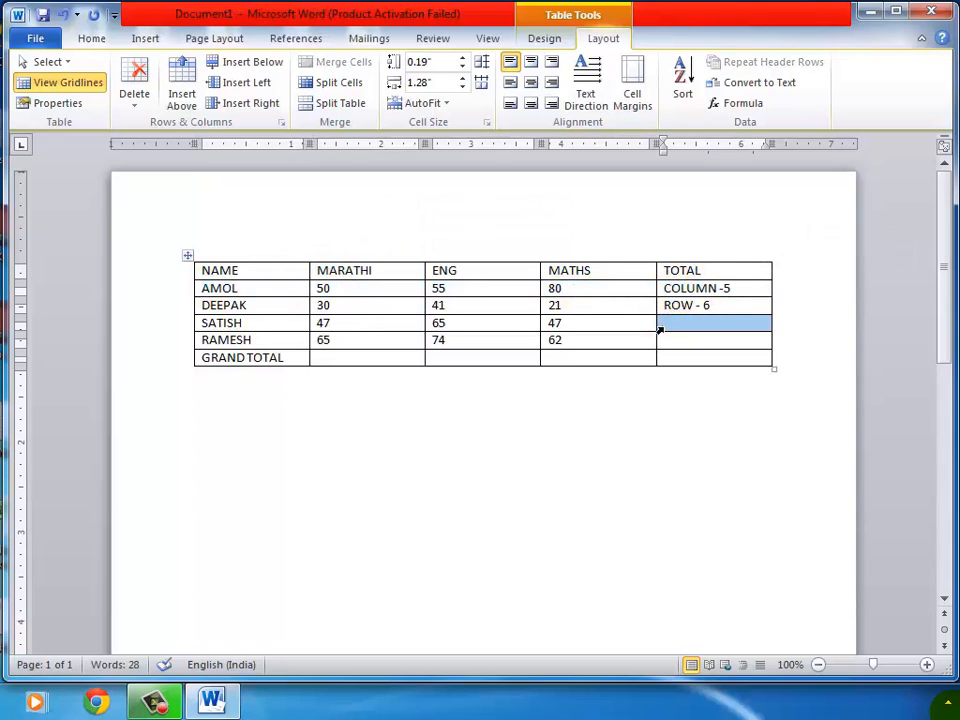
pyautogui.click(670, 323)
pyautogui.write('CELL')
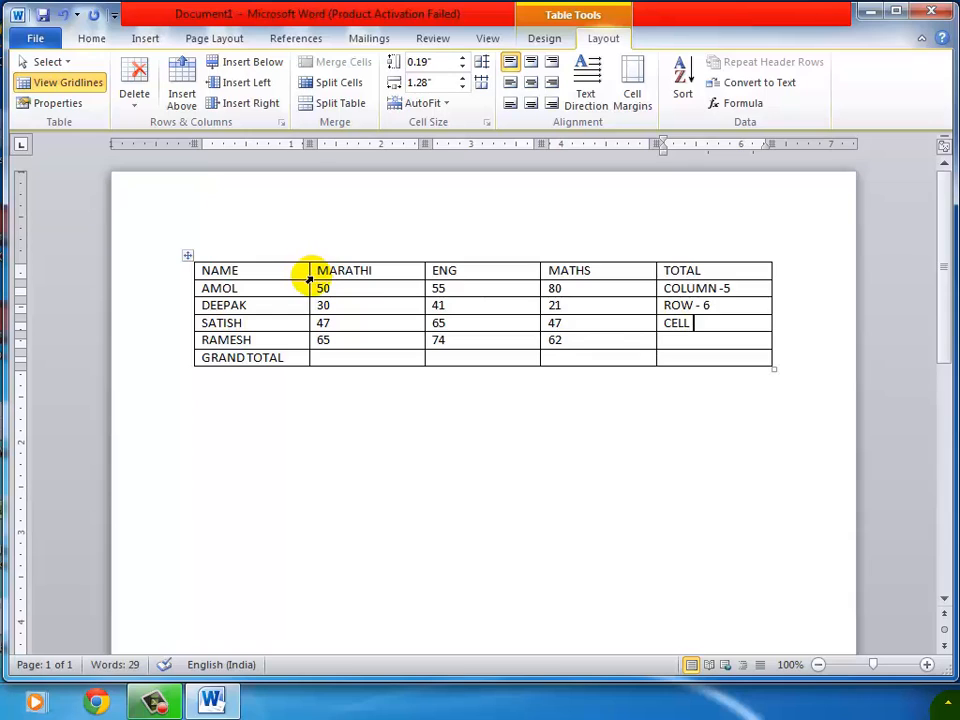
# Step: Select the MARATHI and MATHS header cells individually, and enter "TABLE" in the fourth student's TOTAL cell
pyautogui.click(309, 279)
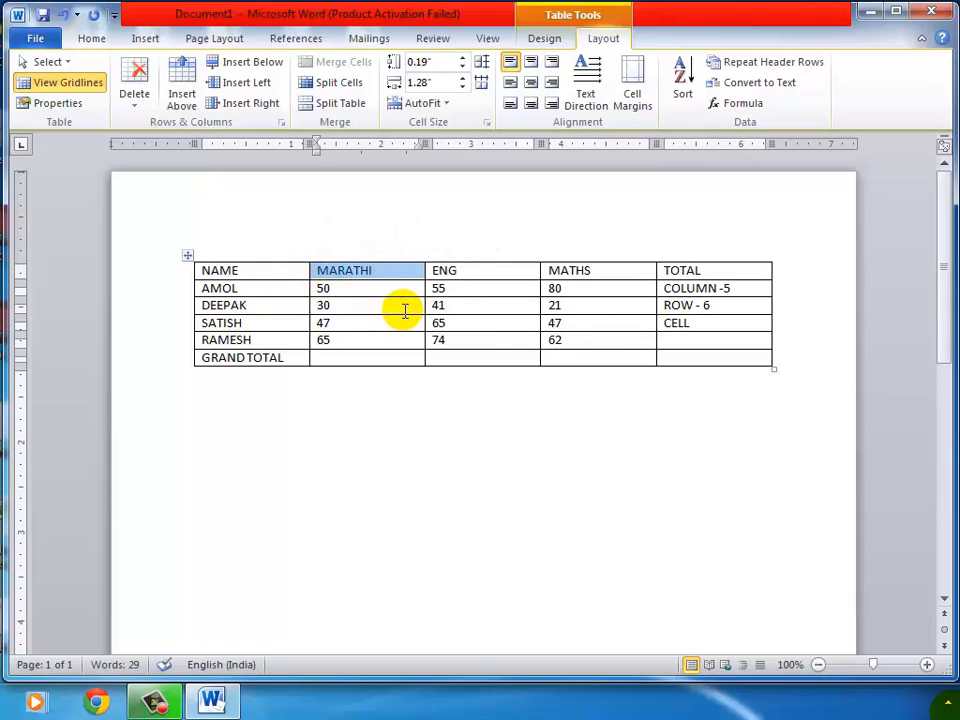
pyautogui.click(542, 275)
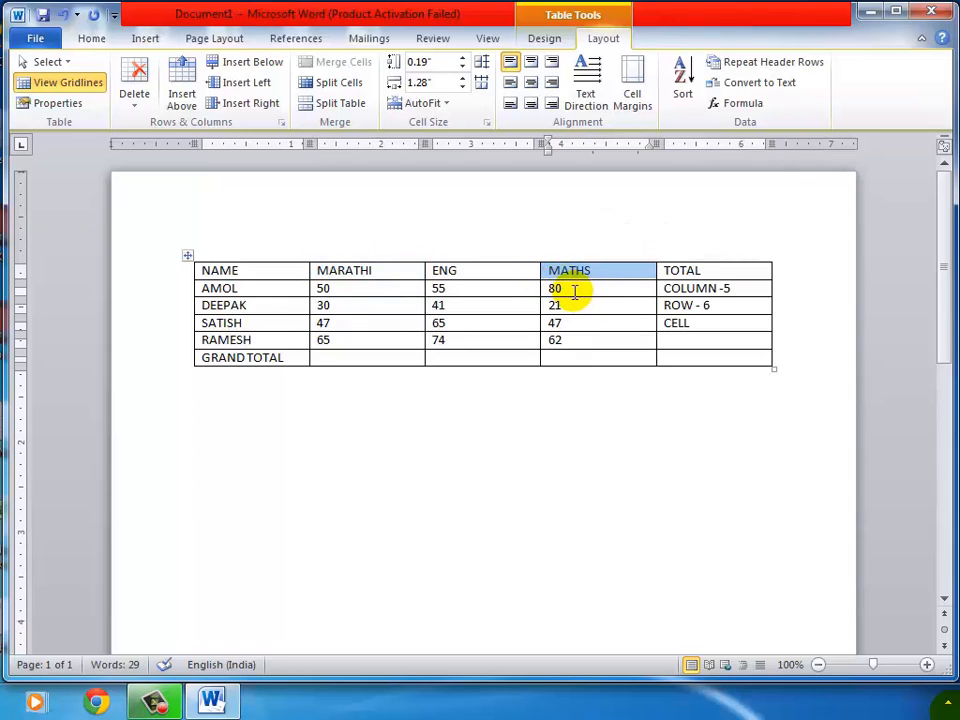
pyautogui.click(574, 290)
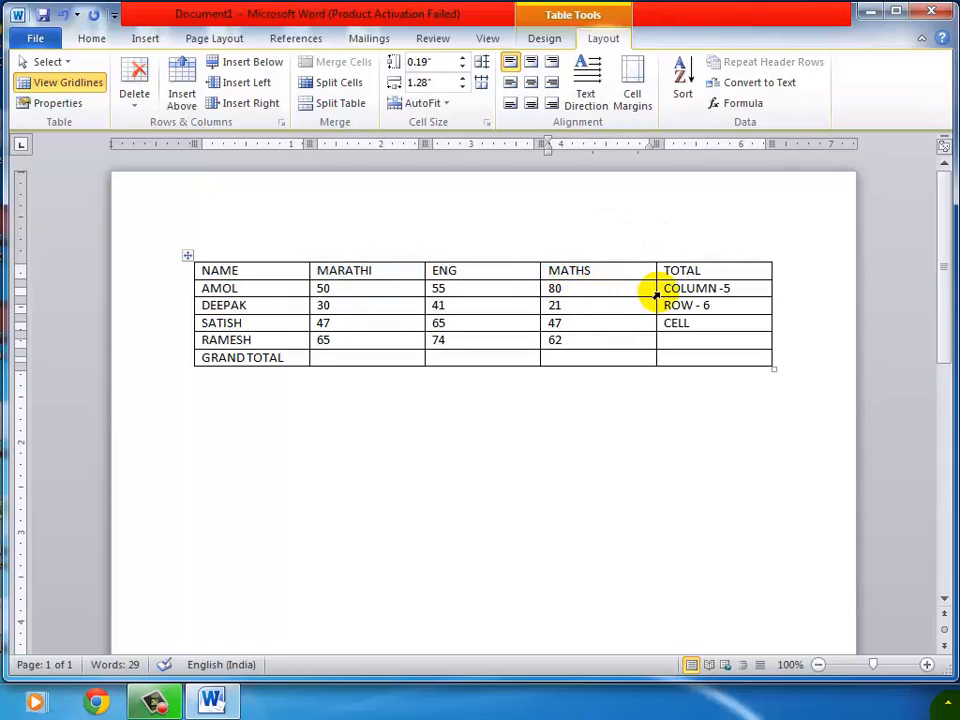
pyautogui.click(716, 340)
pyautogui.write('TABLE')
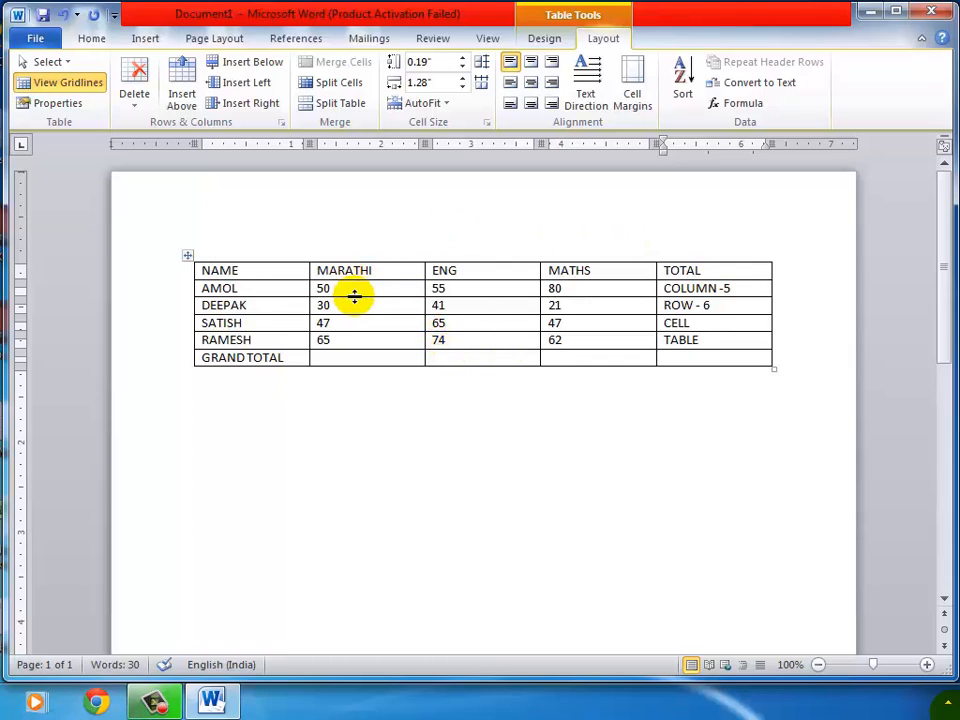
# Step: Review the COLUMN and ROW labels in the TOTAL column, and highlight the NAME and MARATHI columns as examples
pyautogui.moveTo(749, 288); pyautogui.dragTo(657, 291)
pyautogui.moveTo(735, 304); pyautogui.dragTo(657, 306)
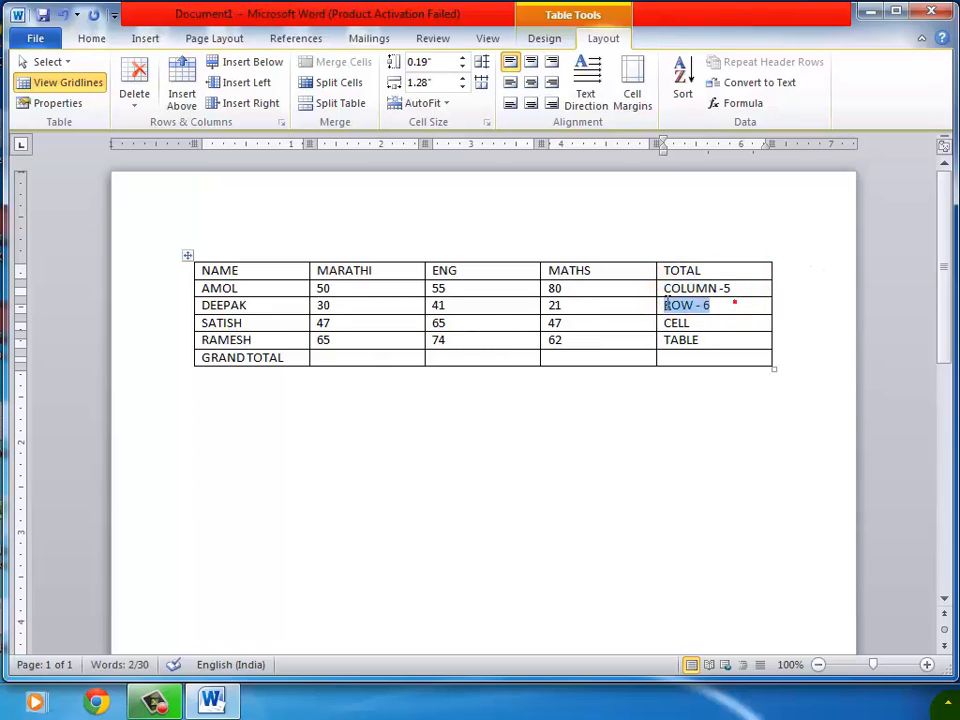
pyautogui.click(731, 341)
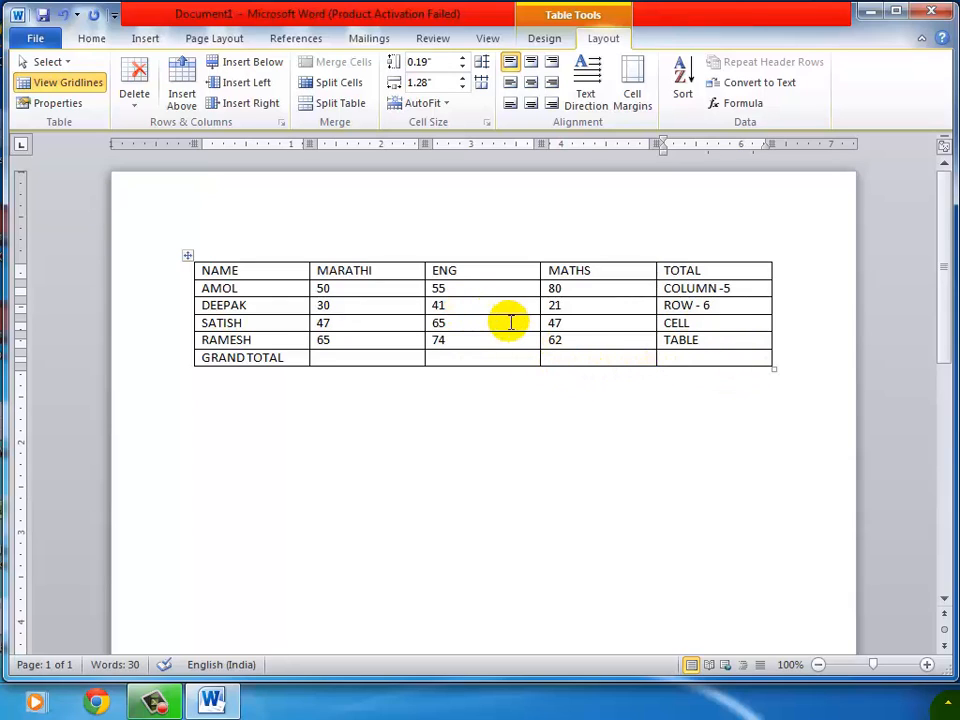
pyautogui.tripleClick(744, 288)
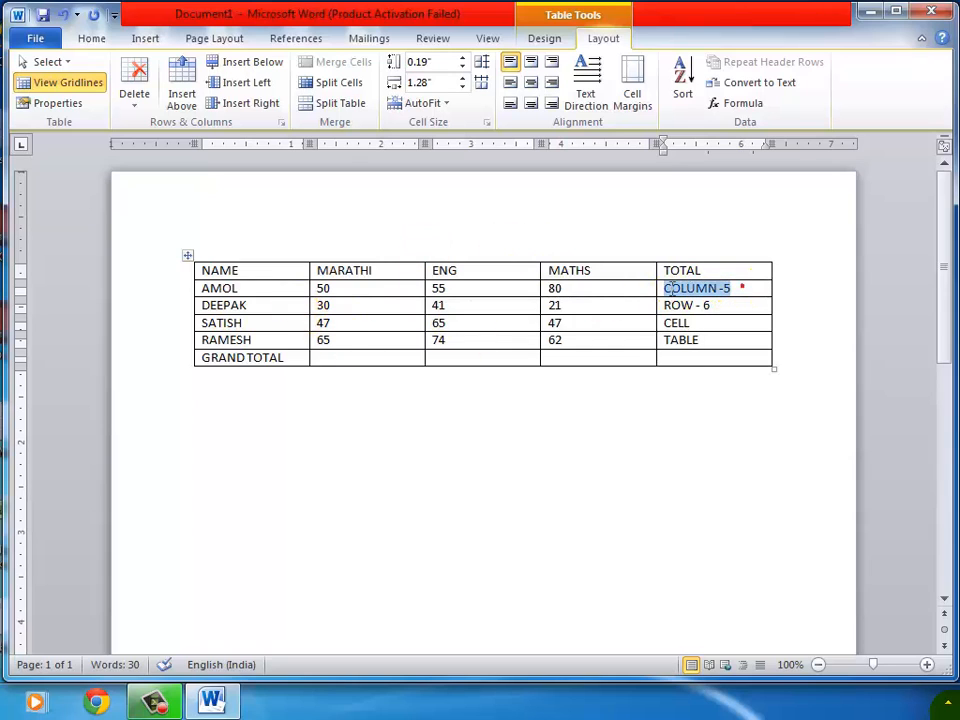
pyautogui.click(687, 357)
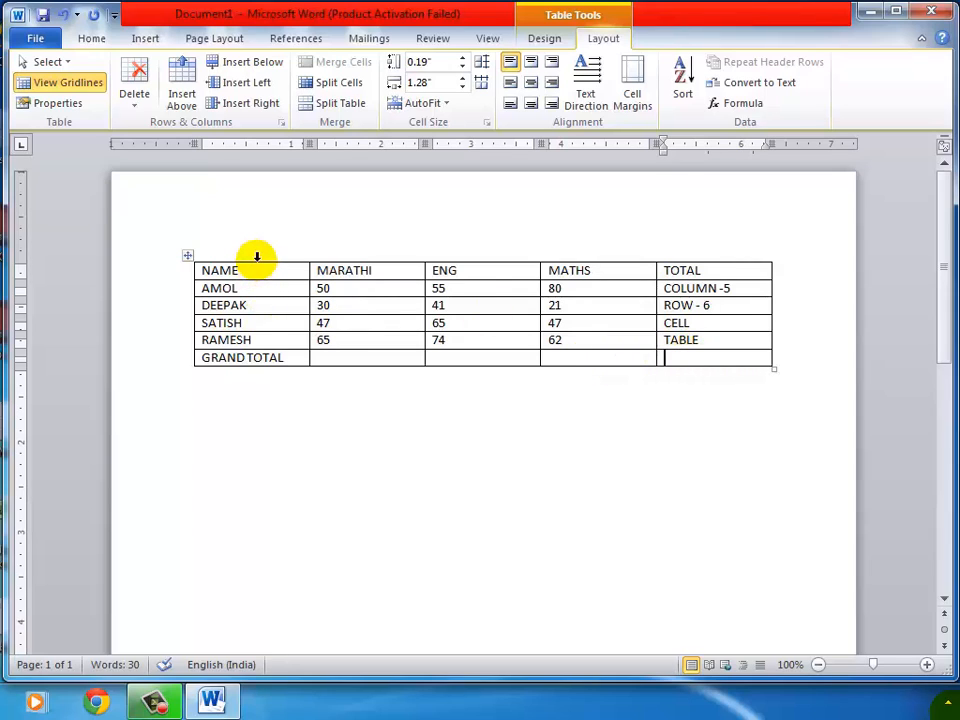
pyautogui.click(257, 256)
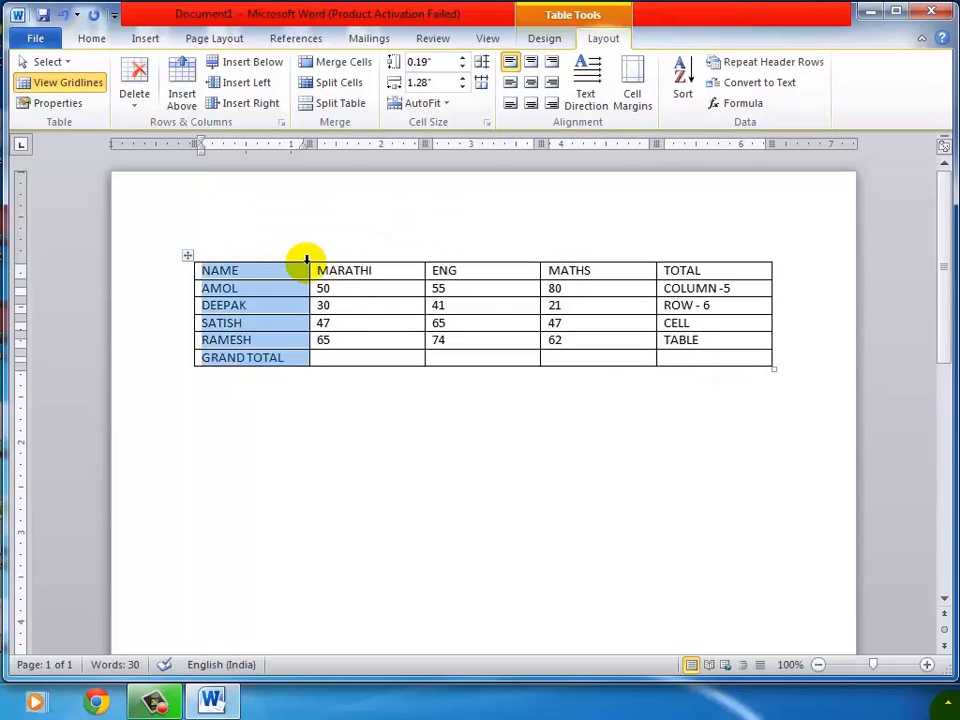
pyautogui.click(350, 257)
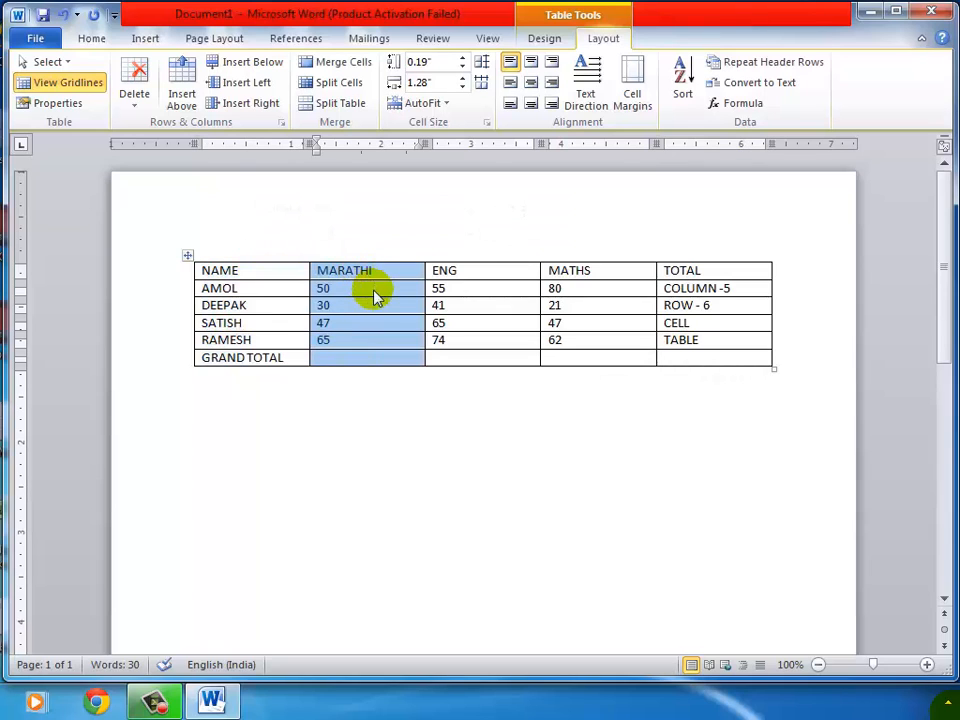
# Step: Highlight all cells of the NAME column, followed by all cells of the ENG column, as column examples
pyautogui.click(373, 291)
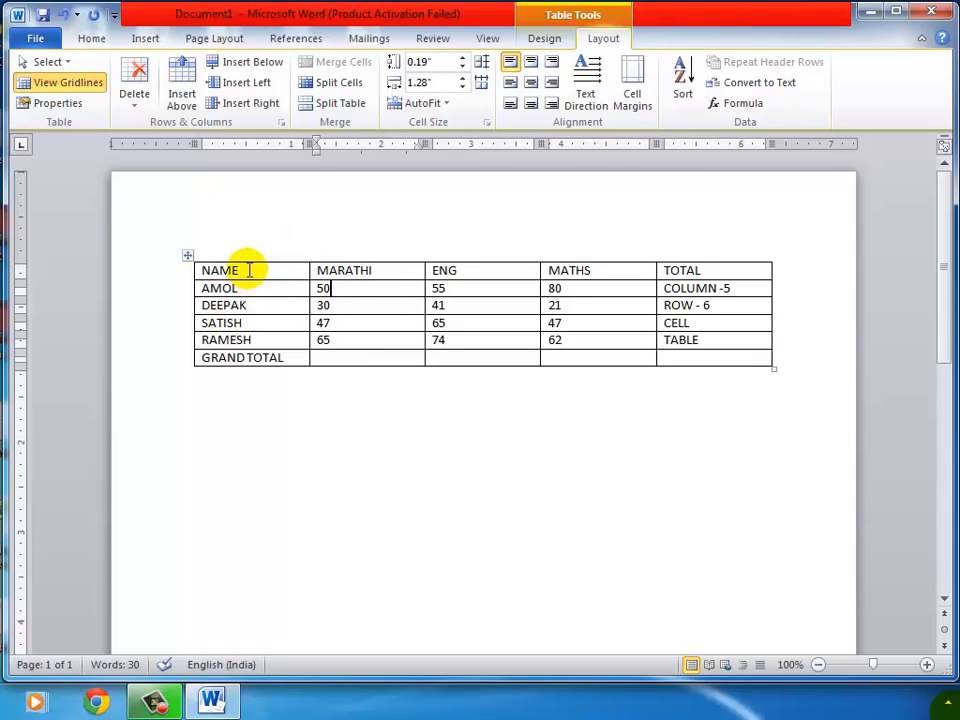
pyautogui.moveTo(249, 270); pyautogui.dragTo(249, 357)
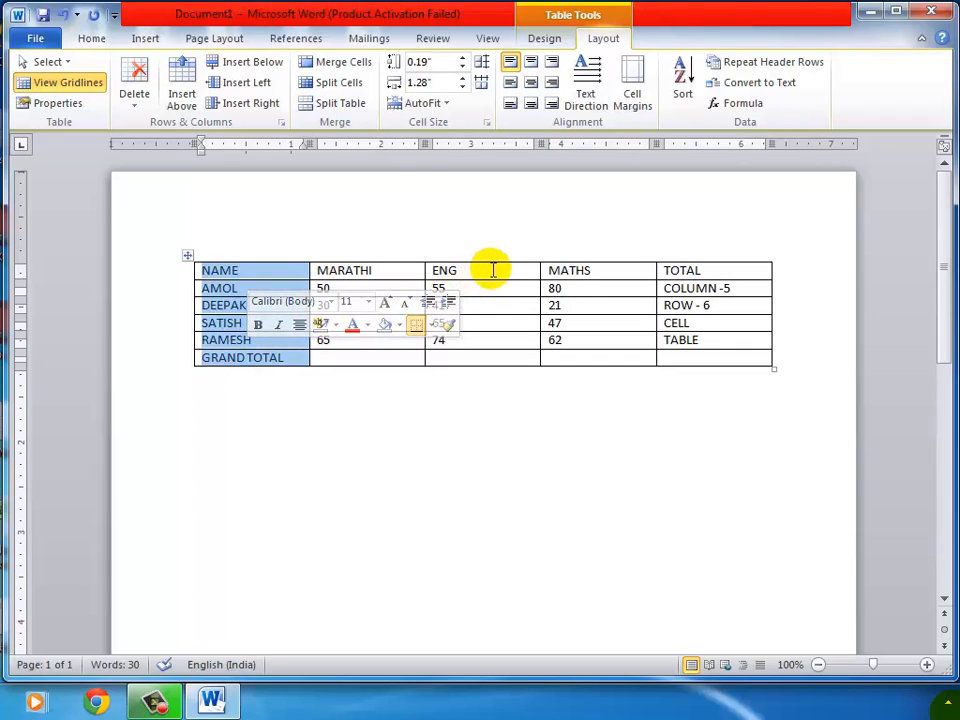
pyautogui.moveTo(493, 270); pyautogui.dragTo(499, 353)
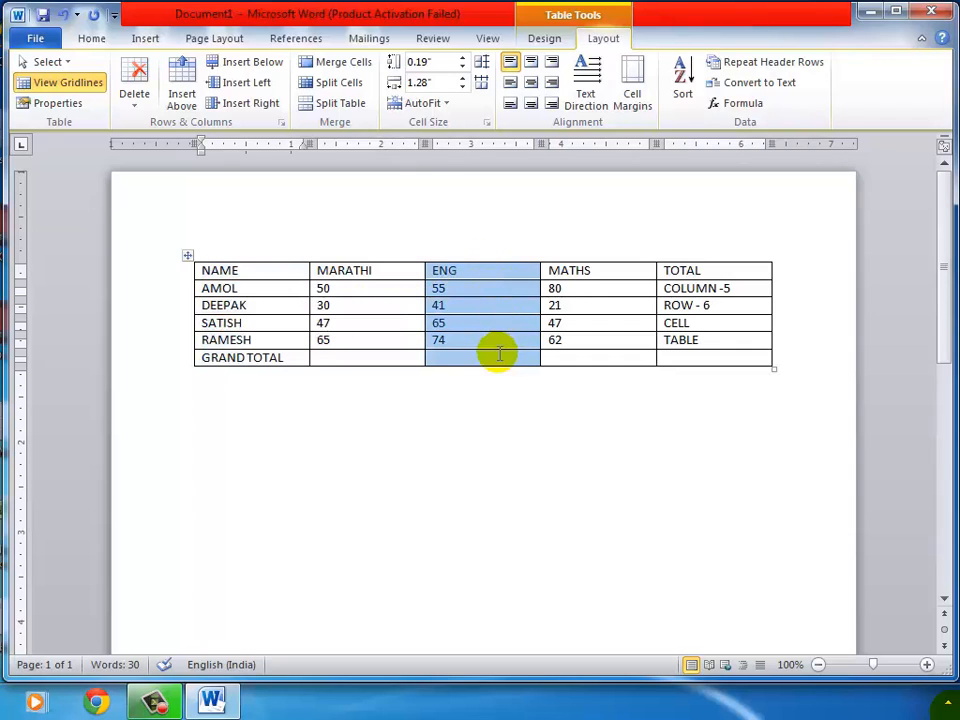
# Step: Select the entire MARATHI column from the first student's mark with the Select Column command, and clear the selection
pyautogui.click(363, 290)
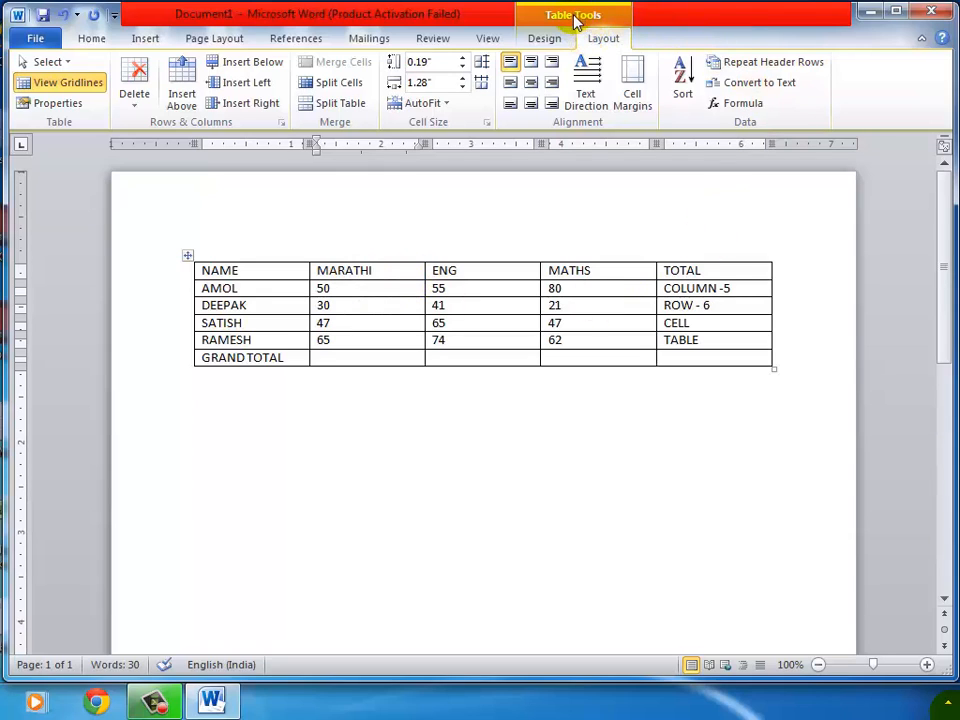
pyautogui.click(64, 66)
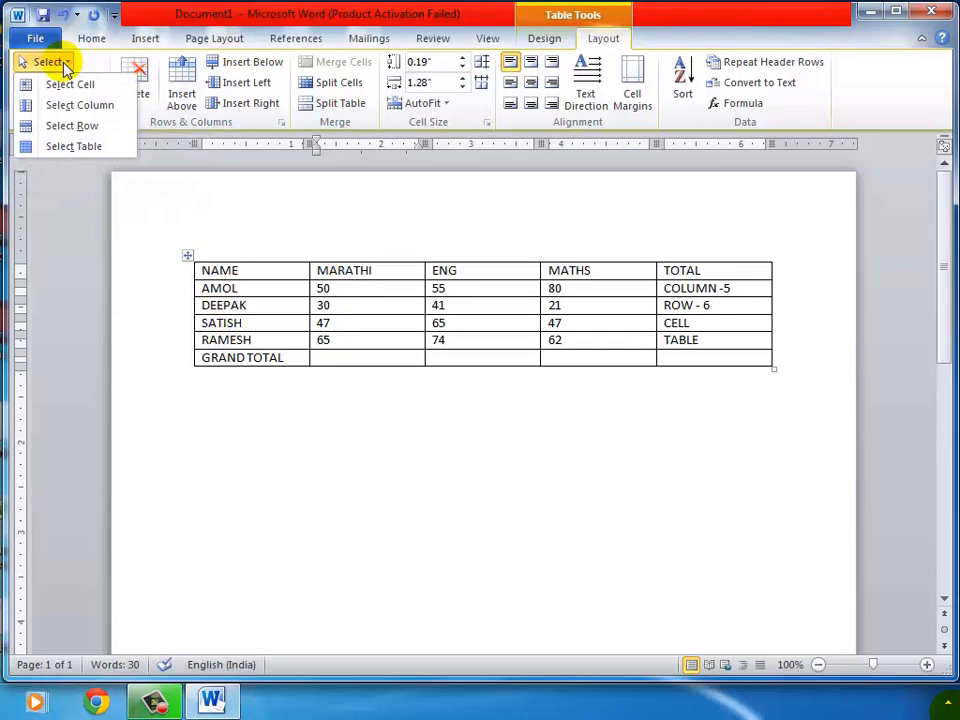
pyautogui.click(118, 109)
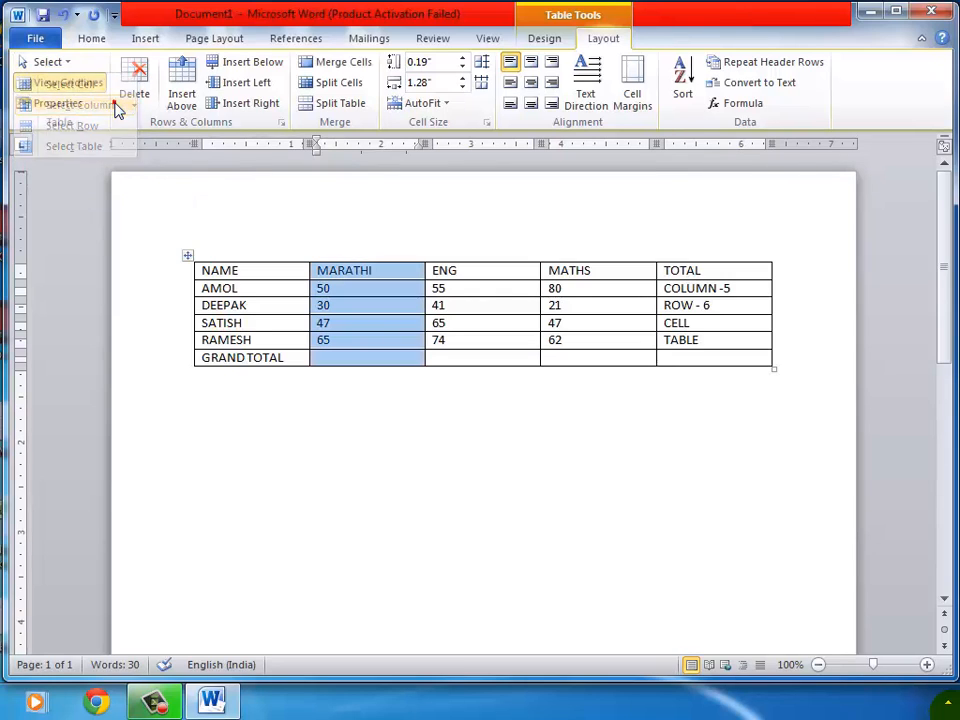
pyautogui.click(357, 290)
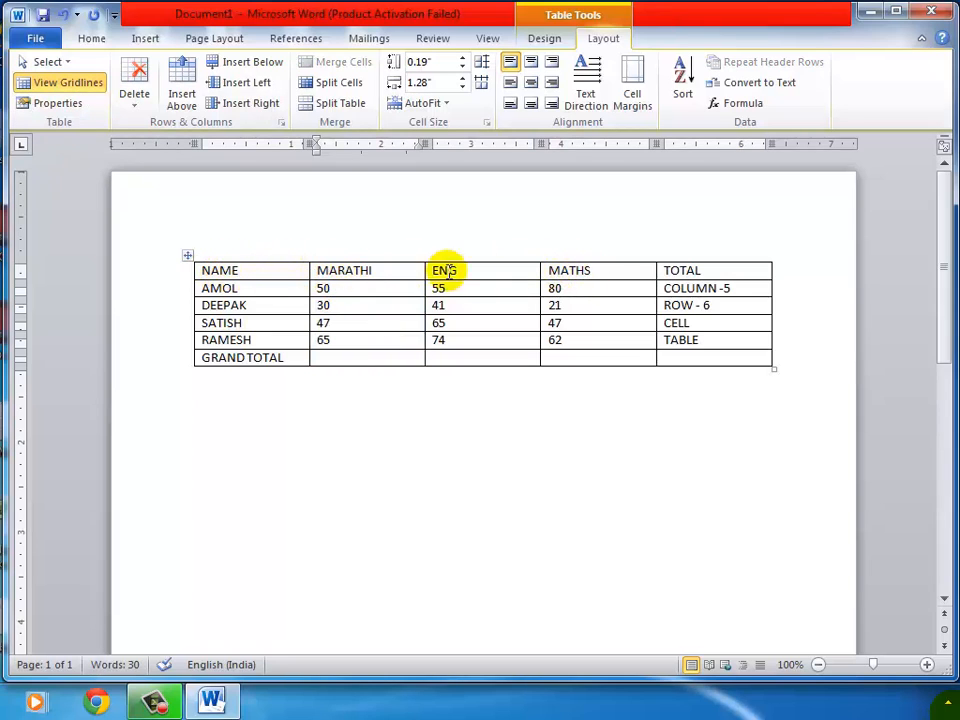
# Step: Highlight the header row manually as a row example, and select that same row with the Select Row command
pyautogui.moveTo(206, 270); pyautogui.dragTo(676, 278)
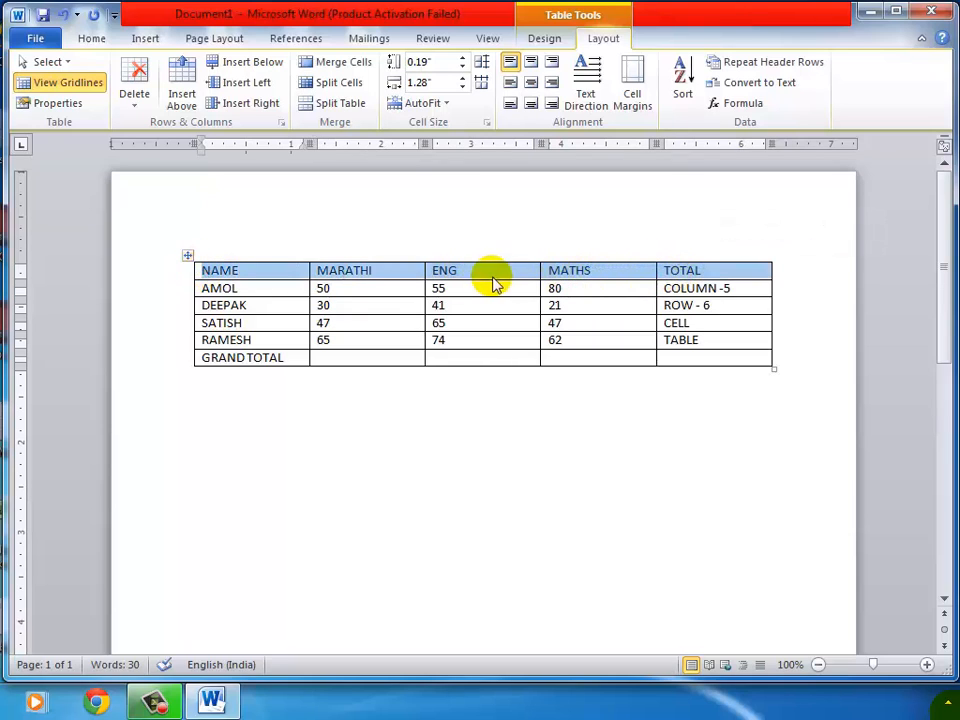
pyautogui.click(486, 280)
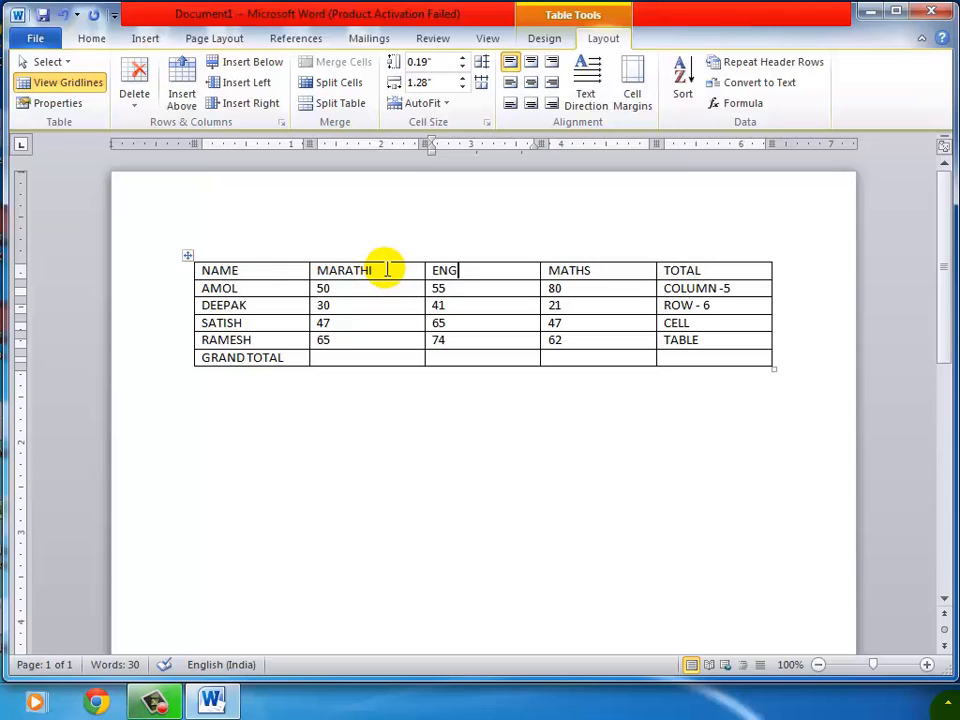
pyautogui.click(388, 270)
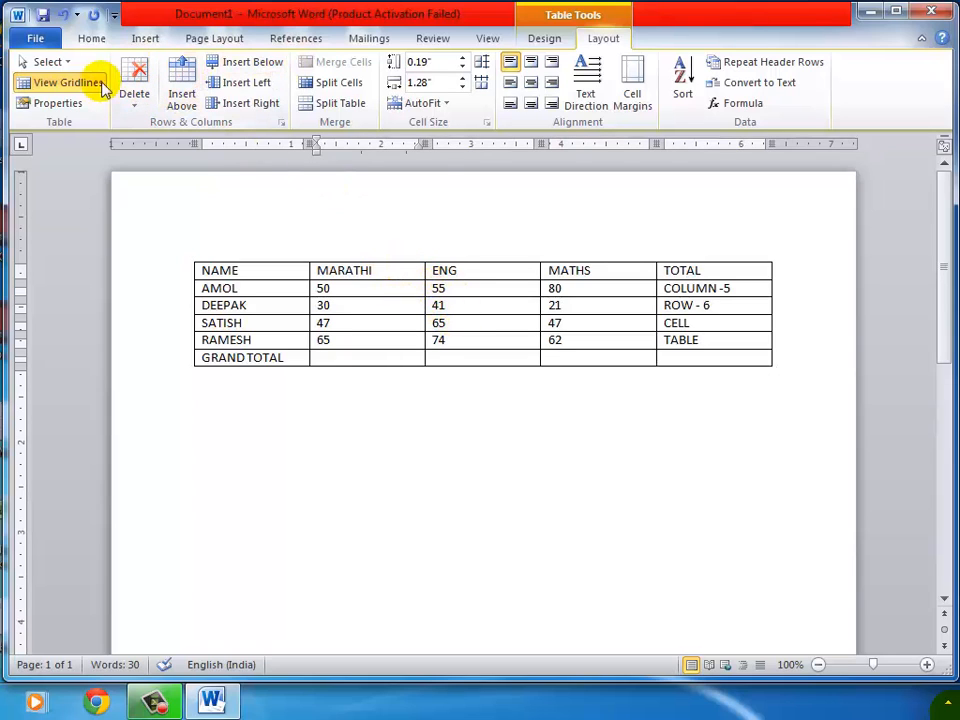
pyautogui.click(68, 64)
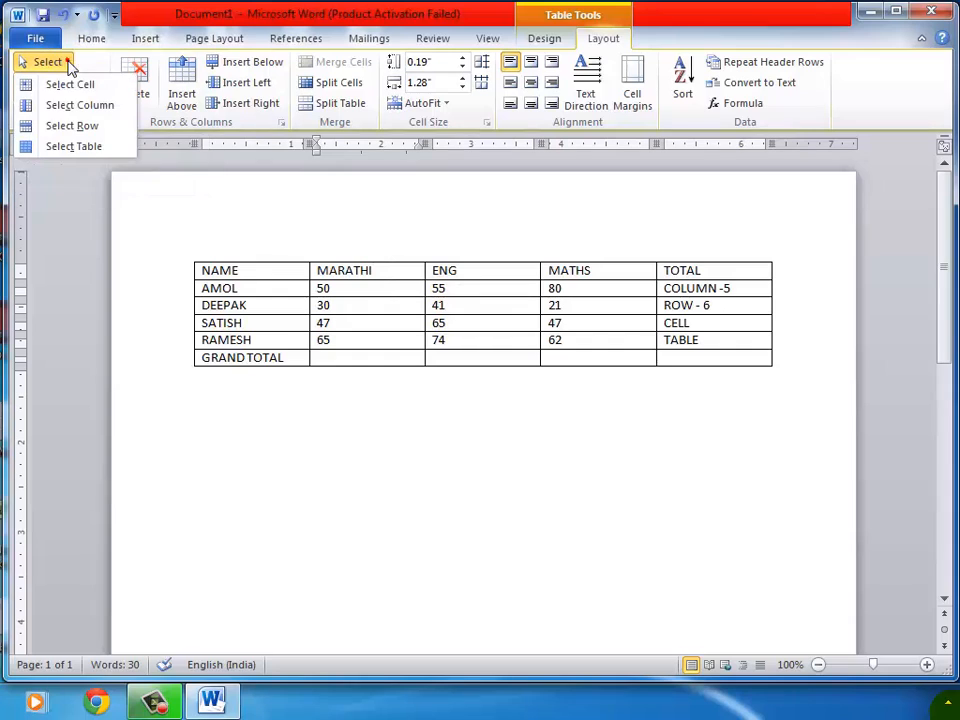
pyautogui.click(97, 126)
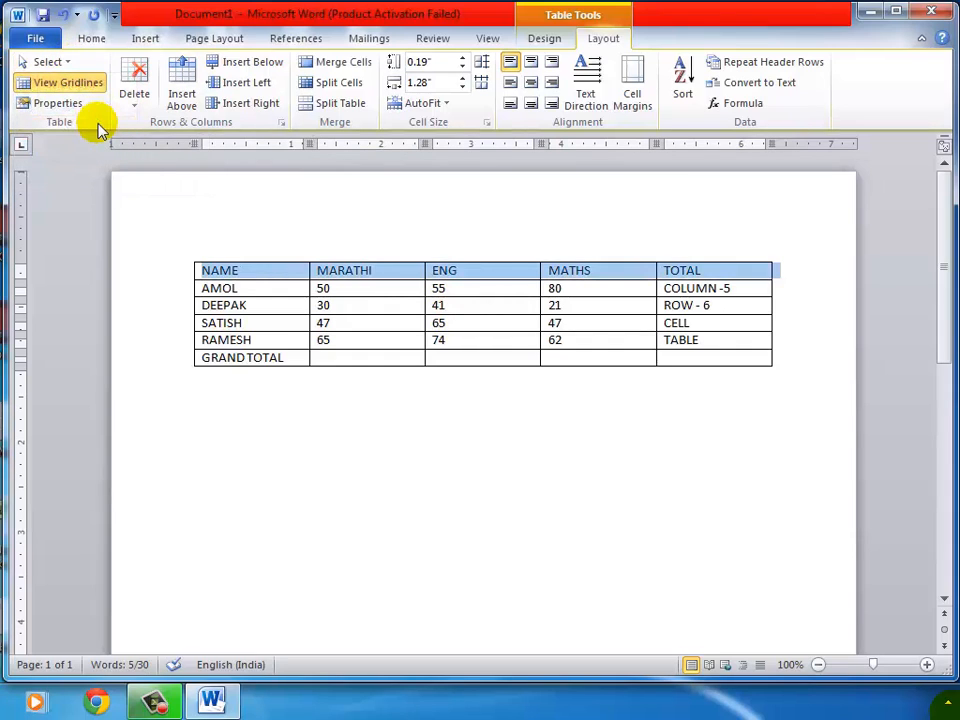
# Step: Select only the MARATHI header cell with the Select Cell command
pyautogui.click(388, 270)
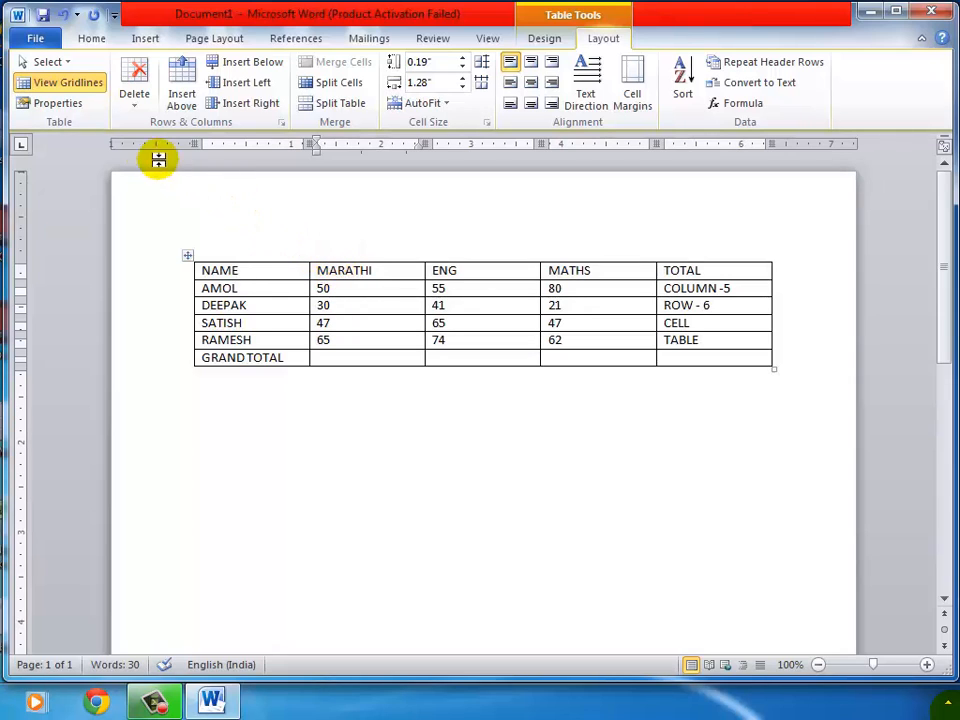
pyautogui.click(48, 62)
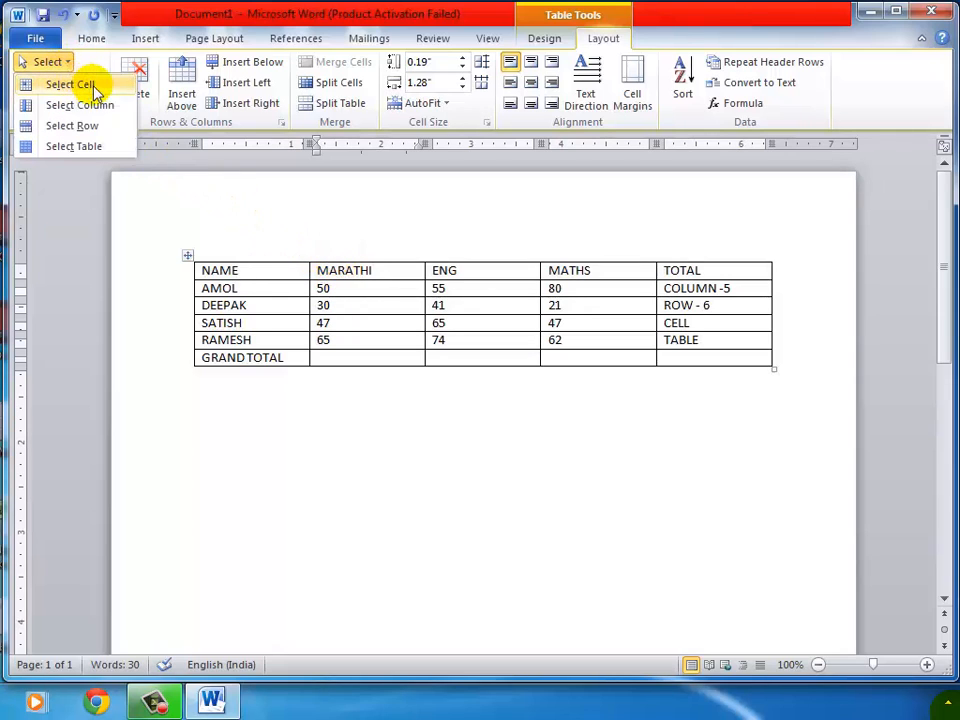
pyautogui.click(94, 88)
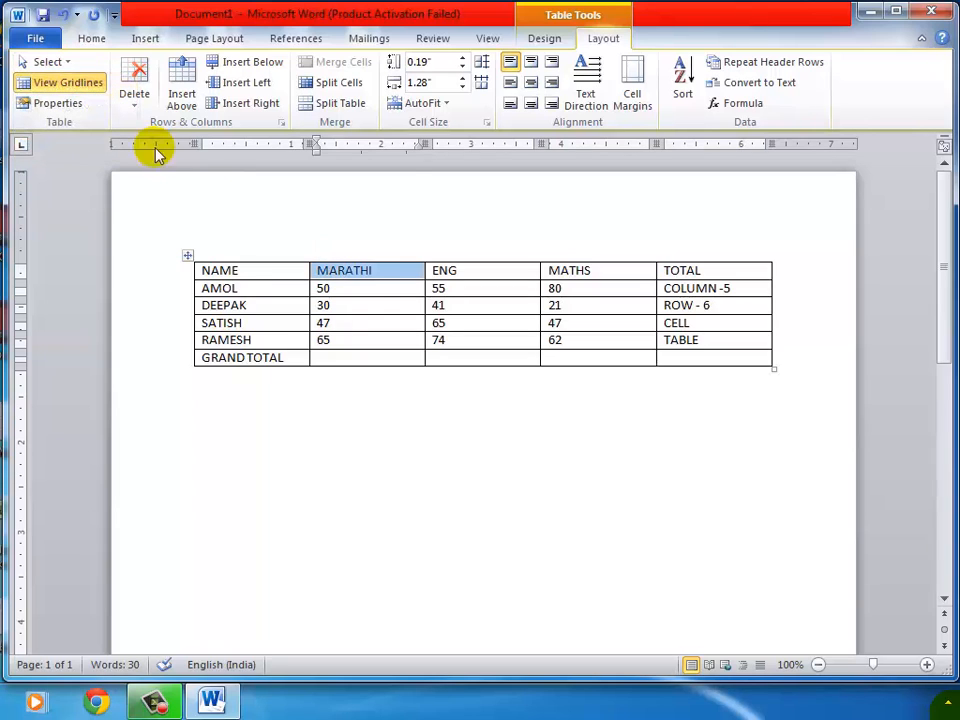
# Step: Select the whole marks table from the first student's MARATHI cell with the Select Table command, and clear the selection
pyautogui.click(362, 287)
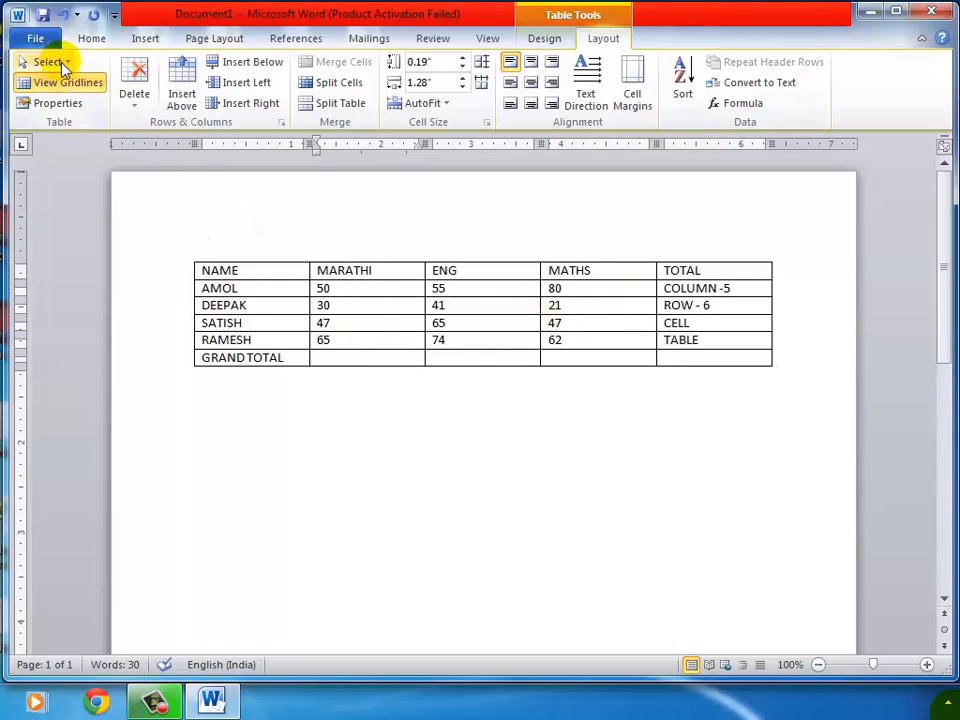
pyautogui.click(62, 66)
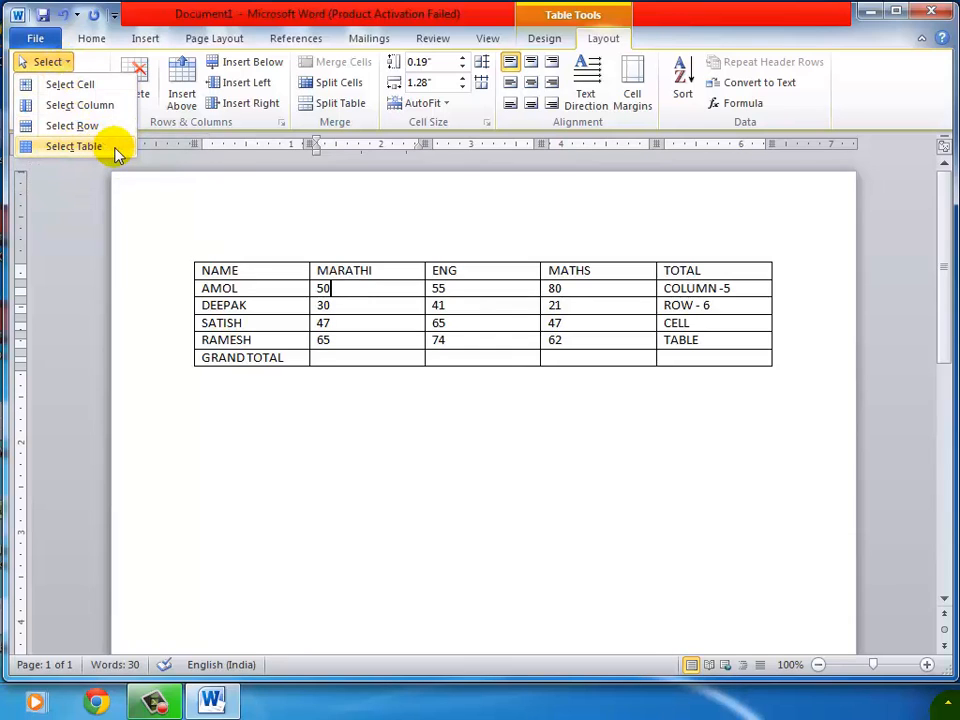
pyautogui.click(74, 146)
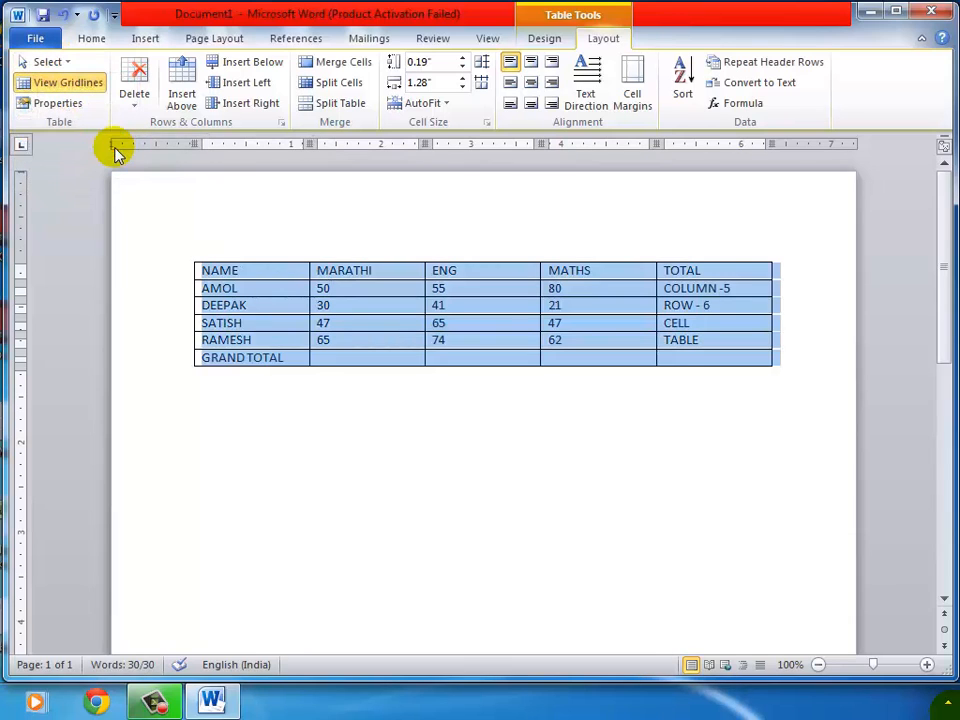
pyautogui.click(491, 290)
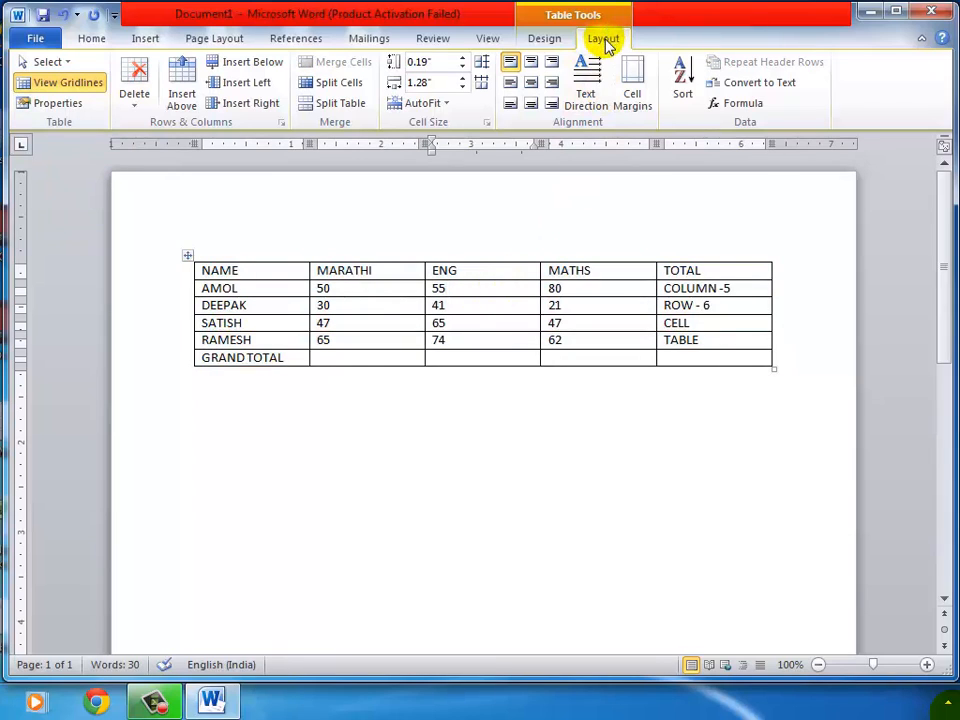
# Step: Review the table's Select options, and highlight the MARATHI column and the first student's row directly in the table
pyautogui.click(62, 64)
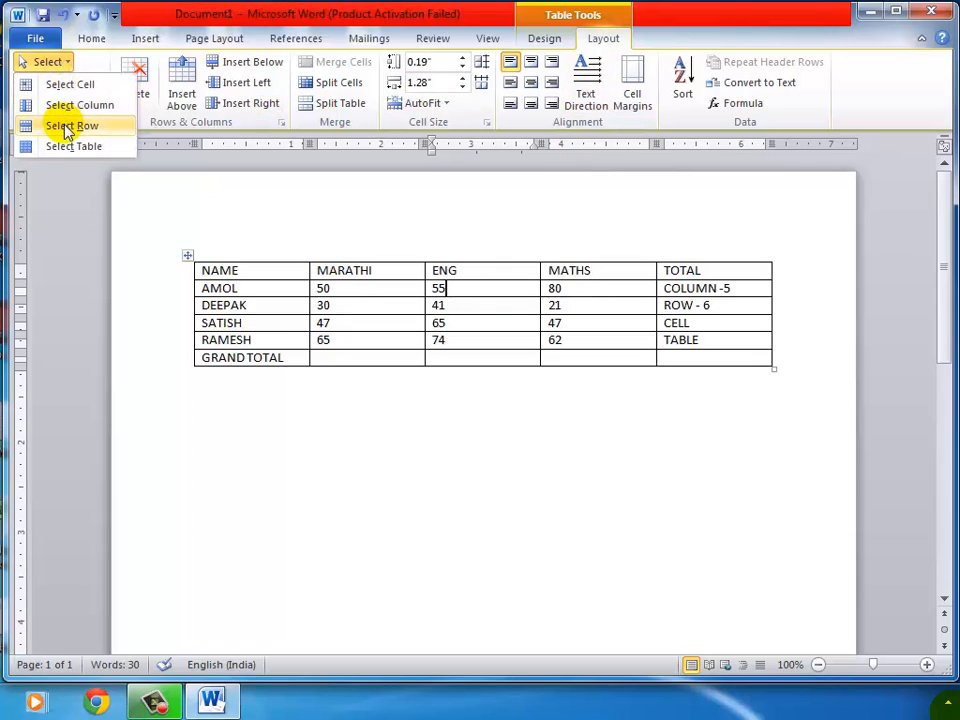
pyautogui.click(365, 286)
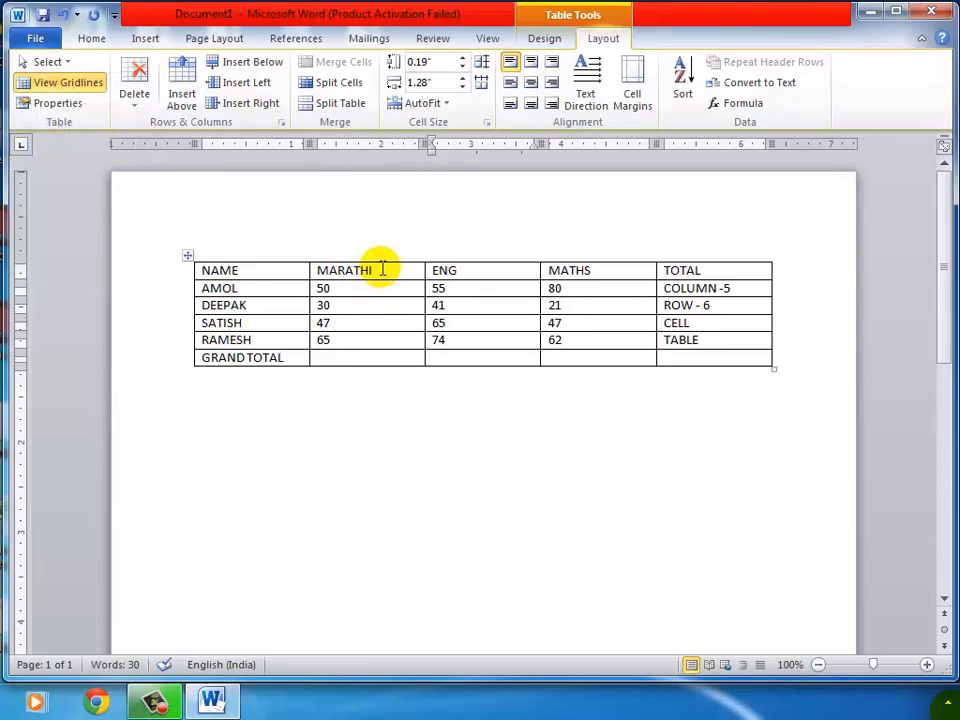
pyautogui.moveTo(379, 270); pyautogui.dragTo(380, 354)
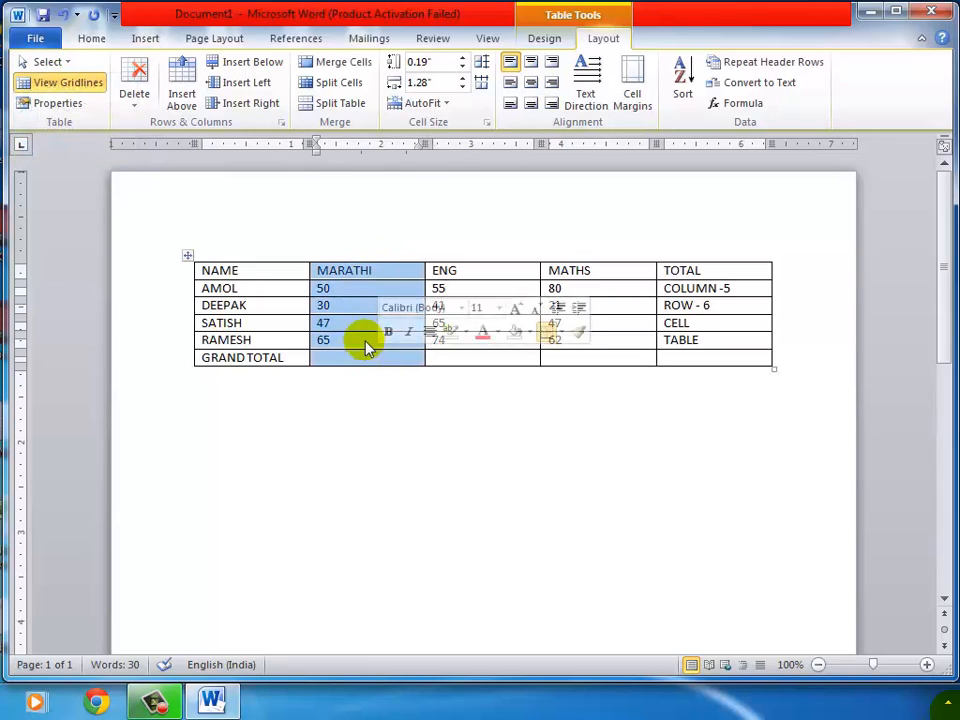
pyautogui.click(362, 313)
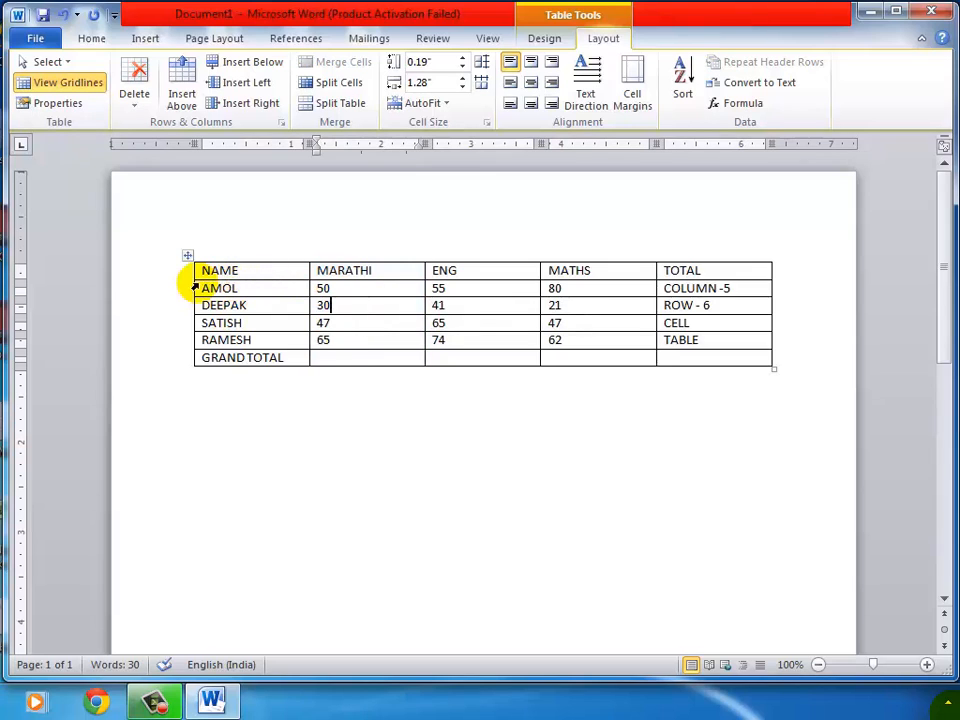
pyautogui.moveTo(208, 285); pyautogui.dragTo(708, 284)
pyautogui.click(465, 292)
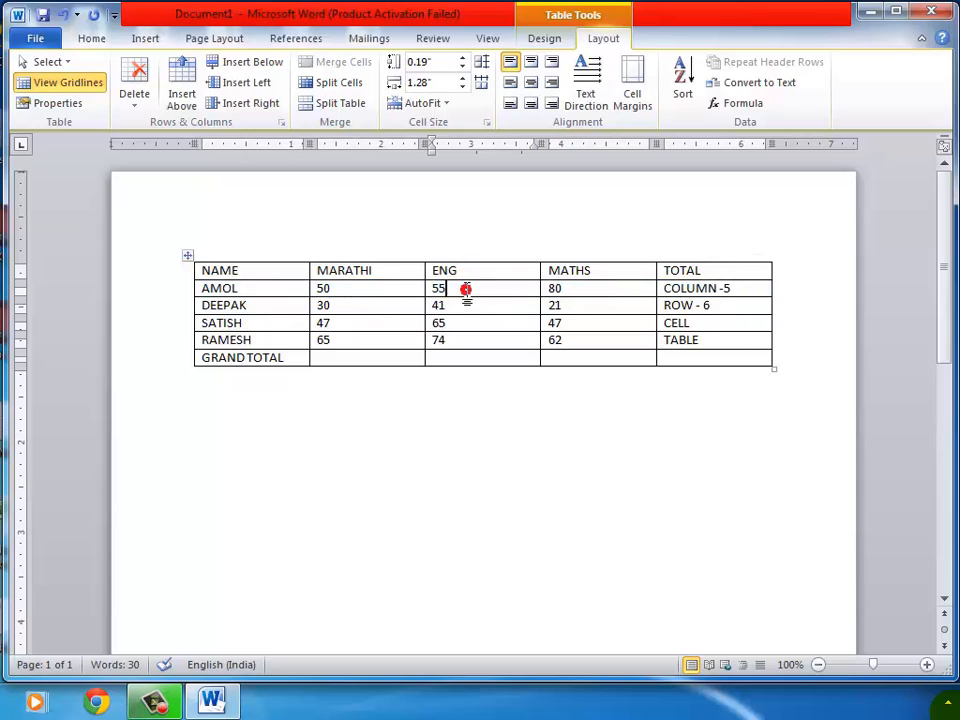
# Step: Select the whole table twice with its move handle, clearing it each time, and review the Select Table option
pyautogui.click(188, 256)
pyautogui.click(347, 289)
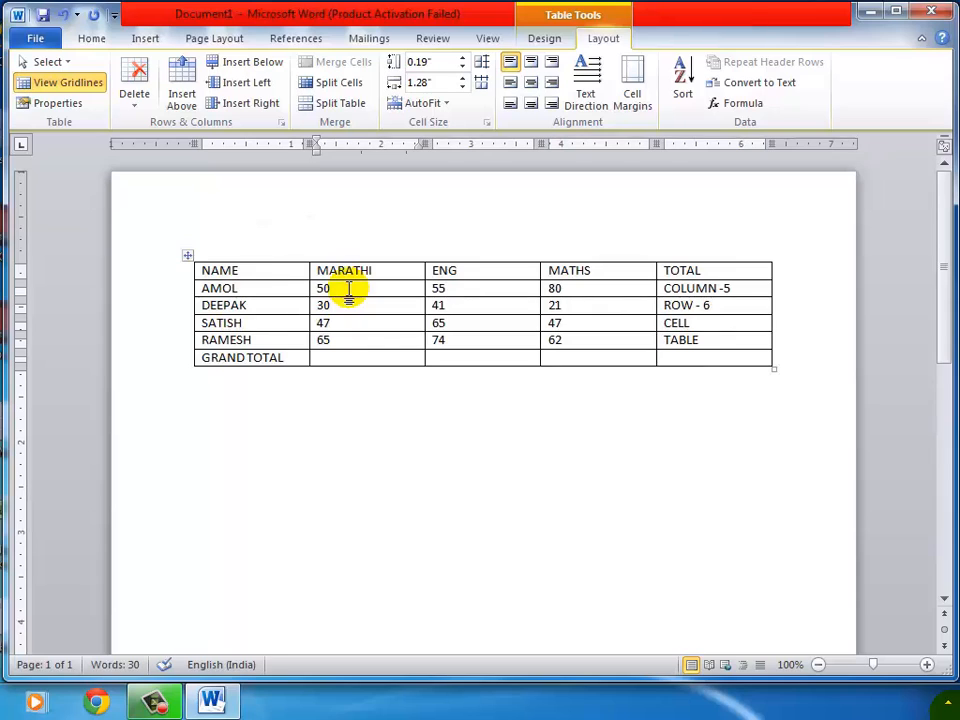
pyautogui.click(188, 255)
pyautogui.click(363, 289)
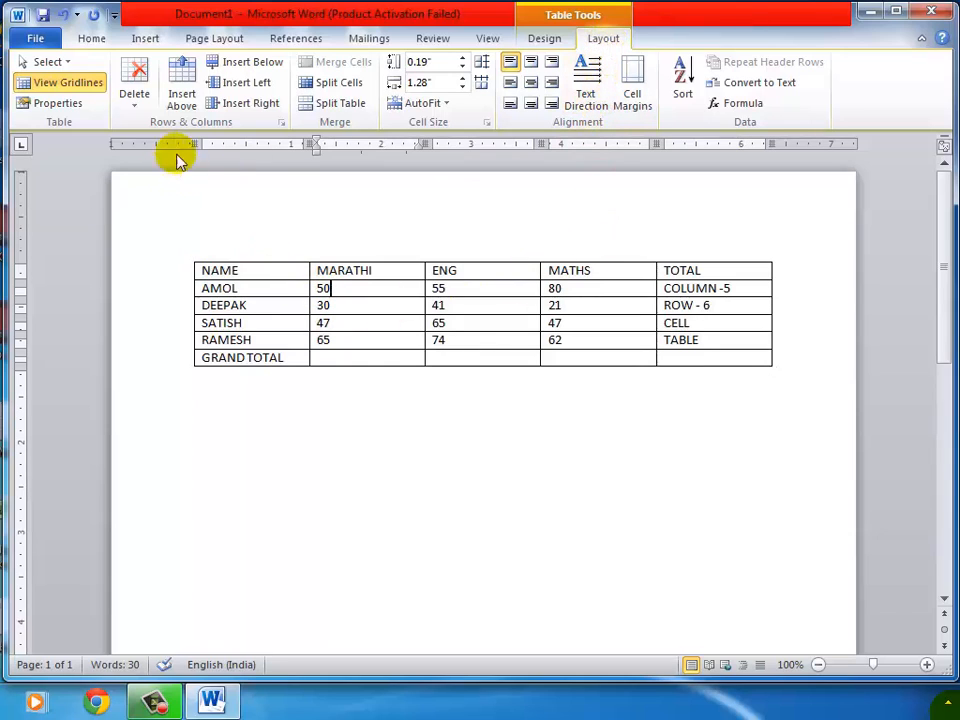
pyautogui.click(62, 63)
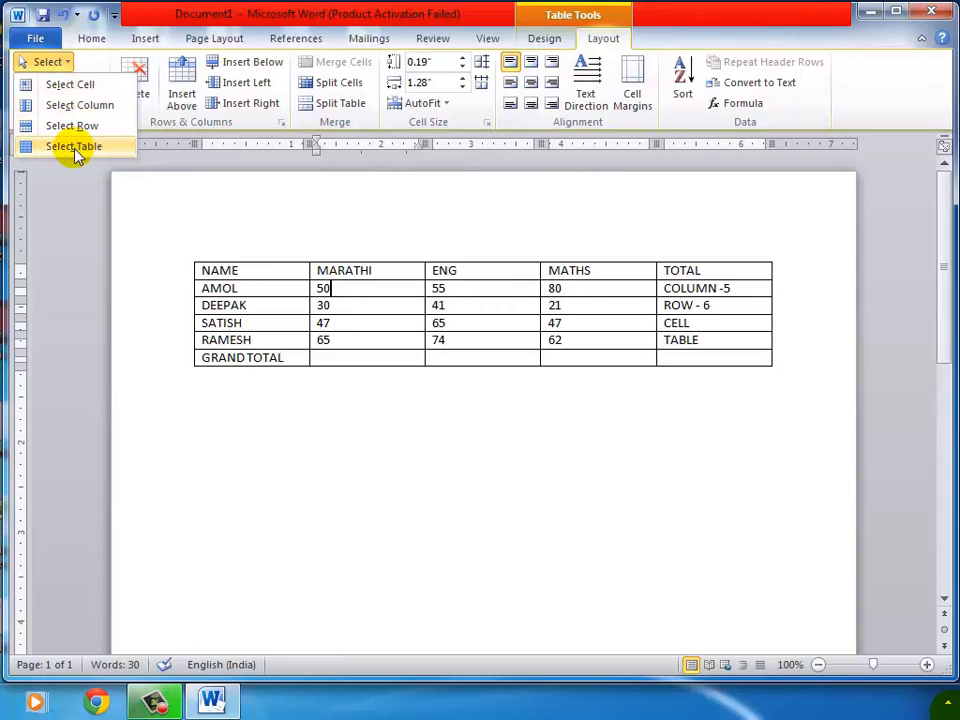
pyautogui.click(392, 296)
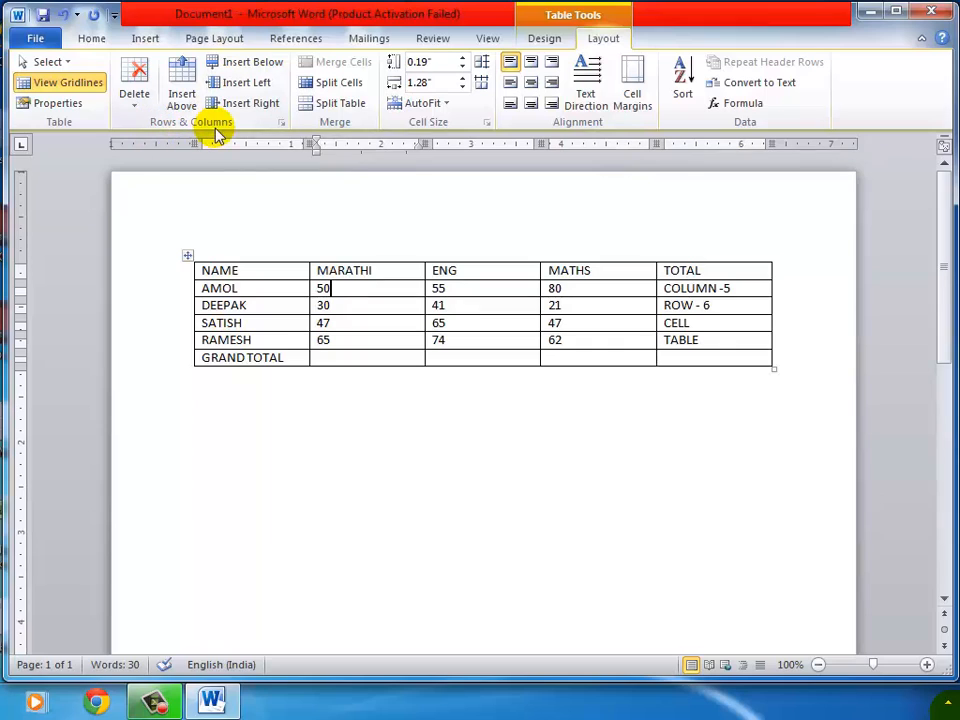
# Step: Select the whole MARATHI column from its top edge, clear it, and select it again as an example
pyautogui.click(375, 257)
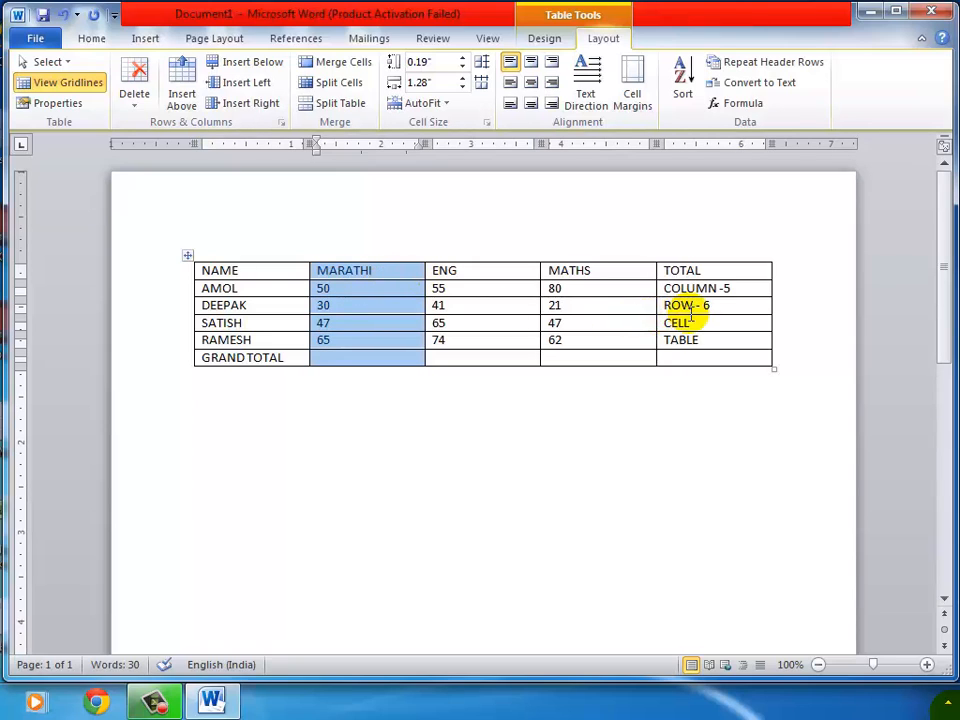
pyautogui.click(386, 266)
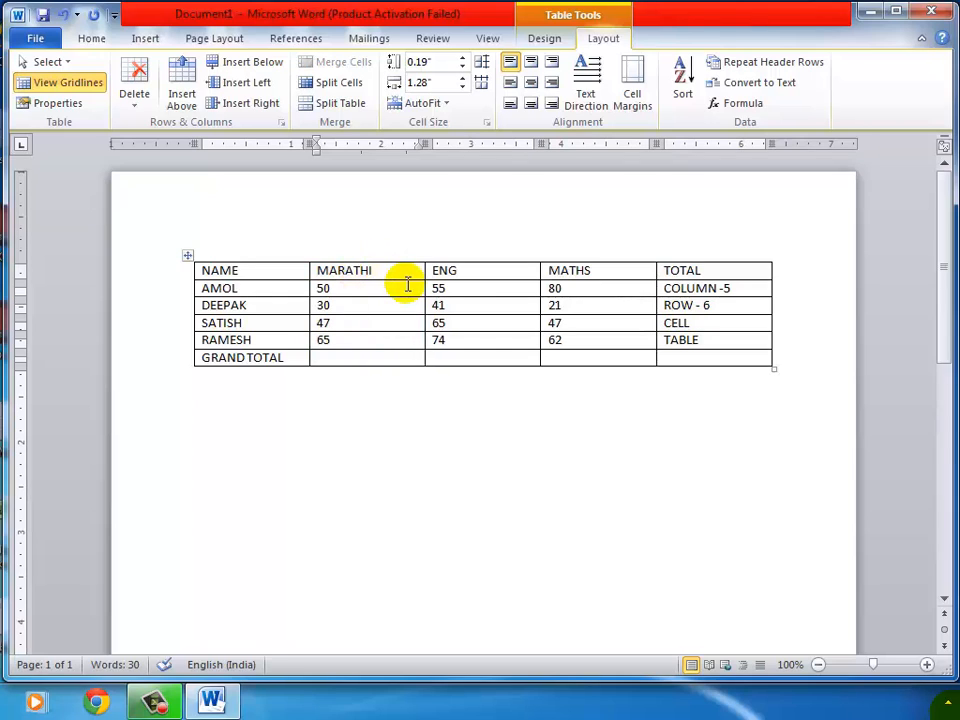
pyautogui.click(378, 250)
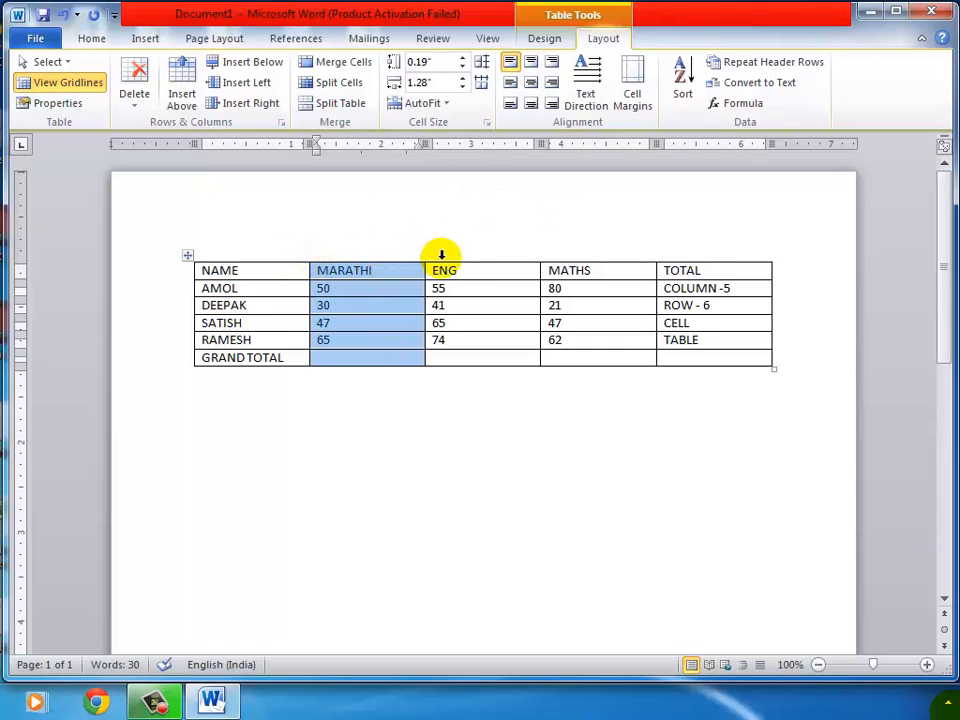
# Step: Insert an empty column to the left of the MARATHI column, and clear the selection
pyautogui.click(402, 271)
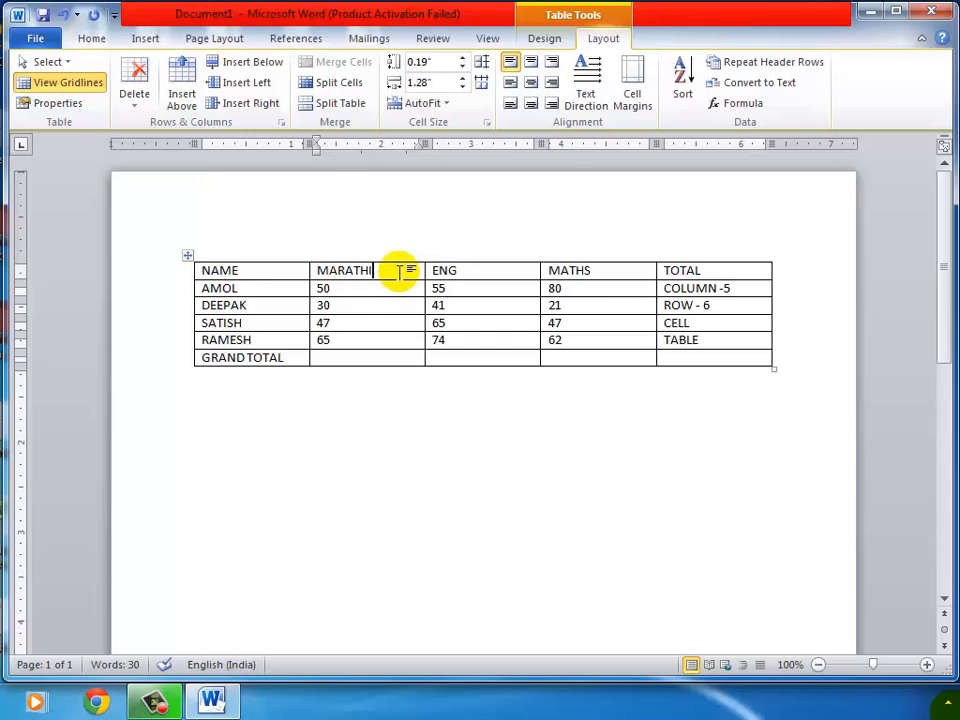
pyautogui.click(225, 90)
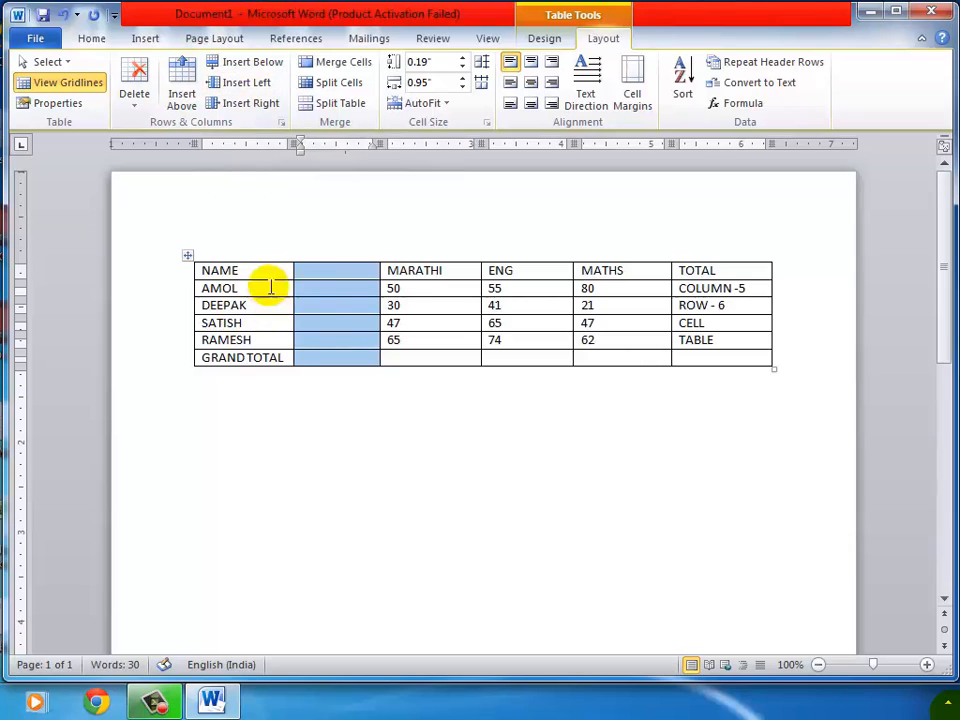
pyautogui.click(331, 290)
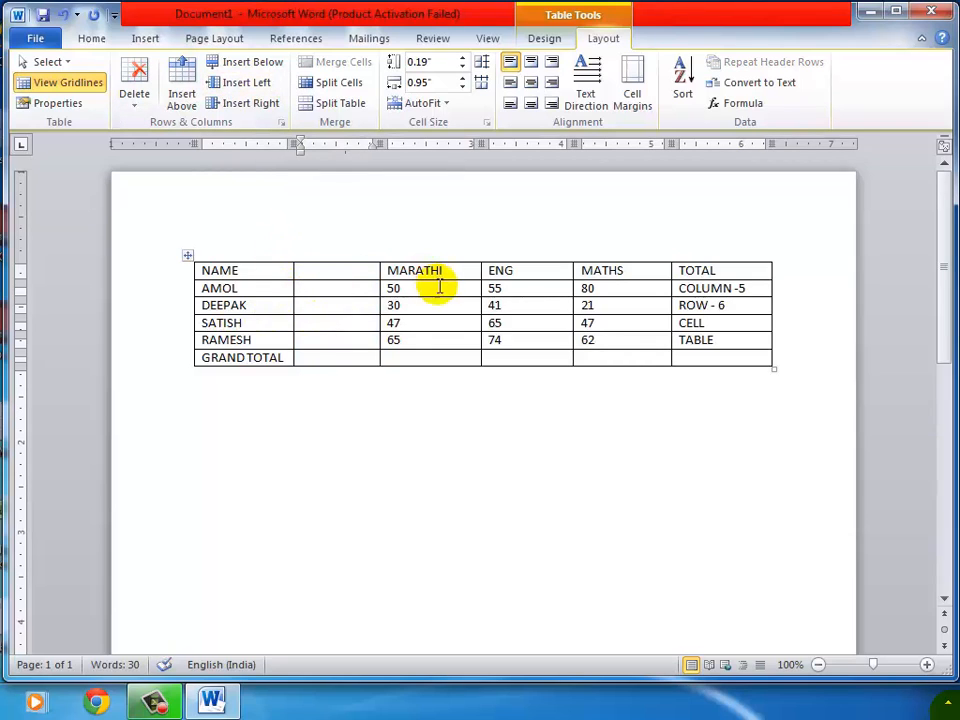
# Step: Insert an empty column to the right of the MARATHI column, and clear the selection
pyautogui.click(439, 291)
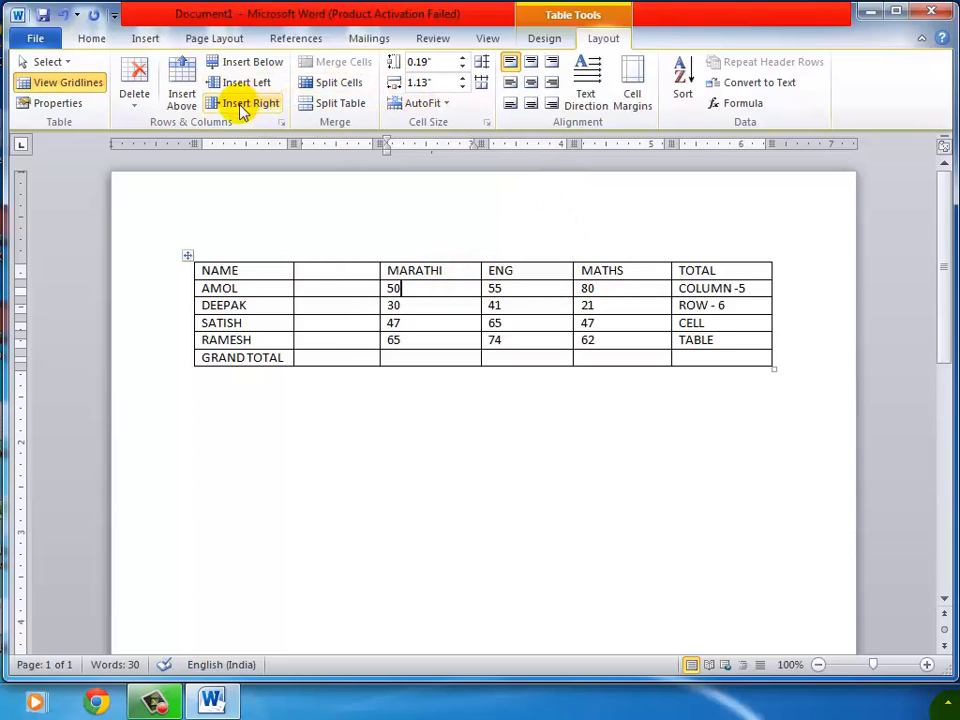
pyautogui.click(240, 105)
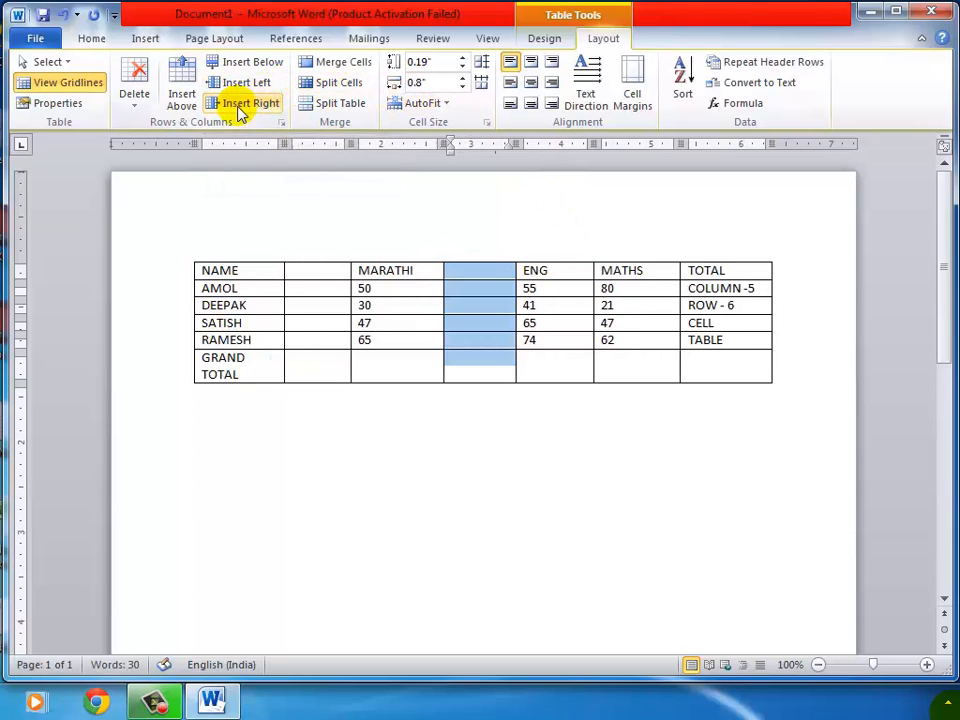
pyautogui.click(466, 288)
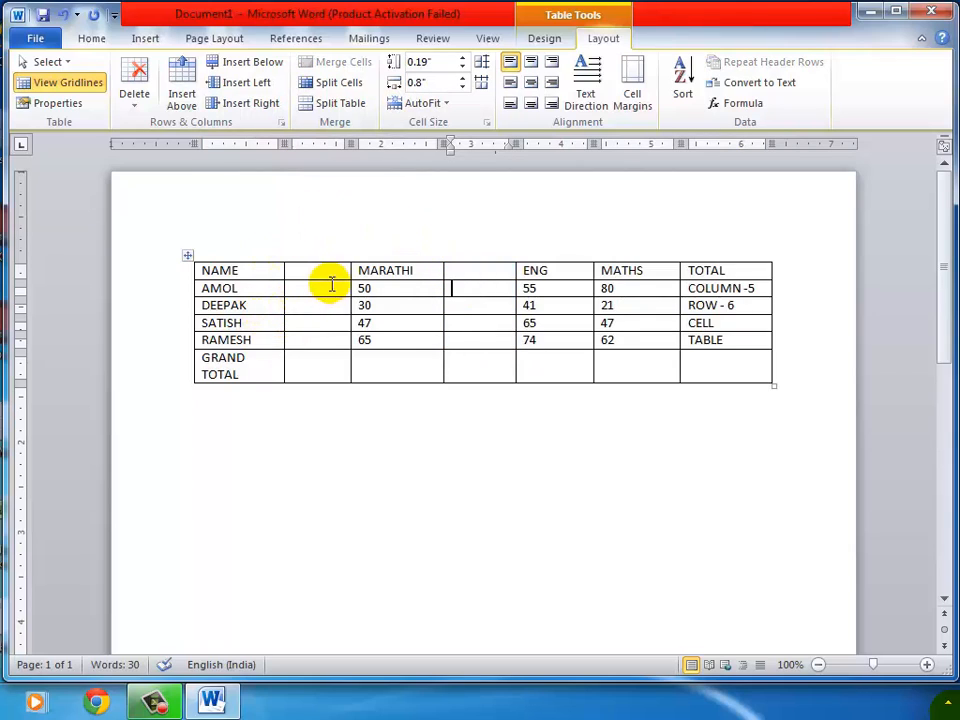
# Step: Delete the two empty columns on either side of the MARATHI column
pyautogui.click(322, 288)
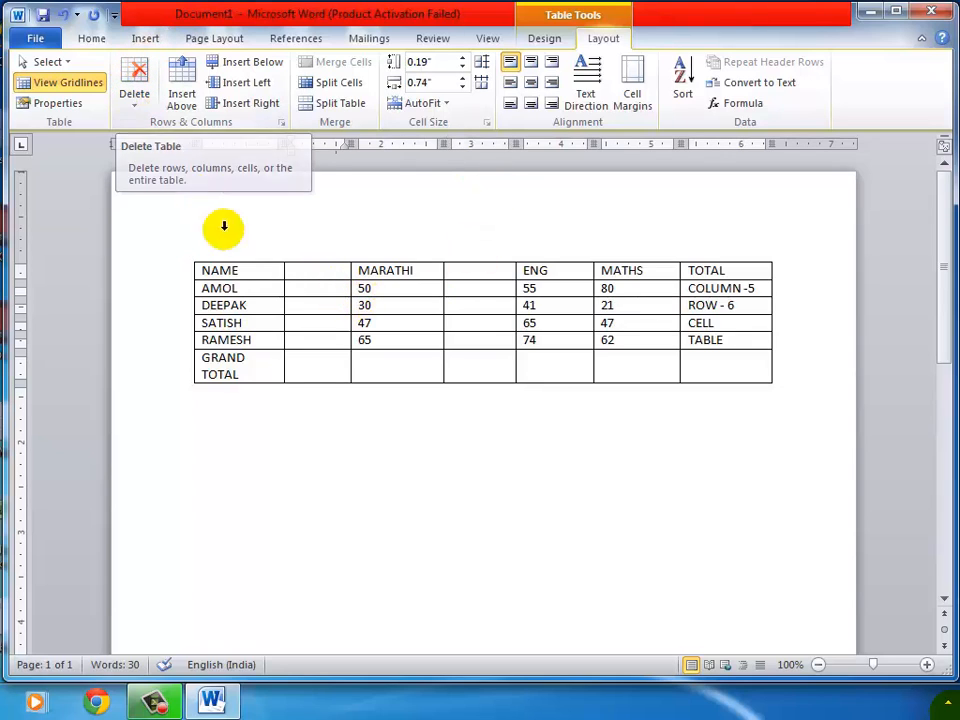
pyautogui.click(142, 108)
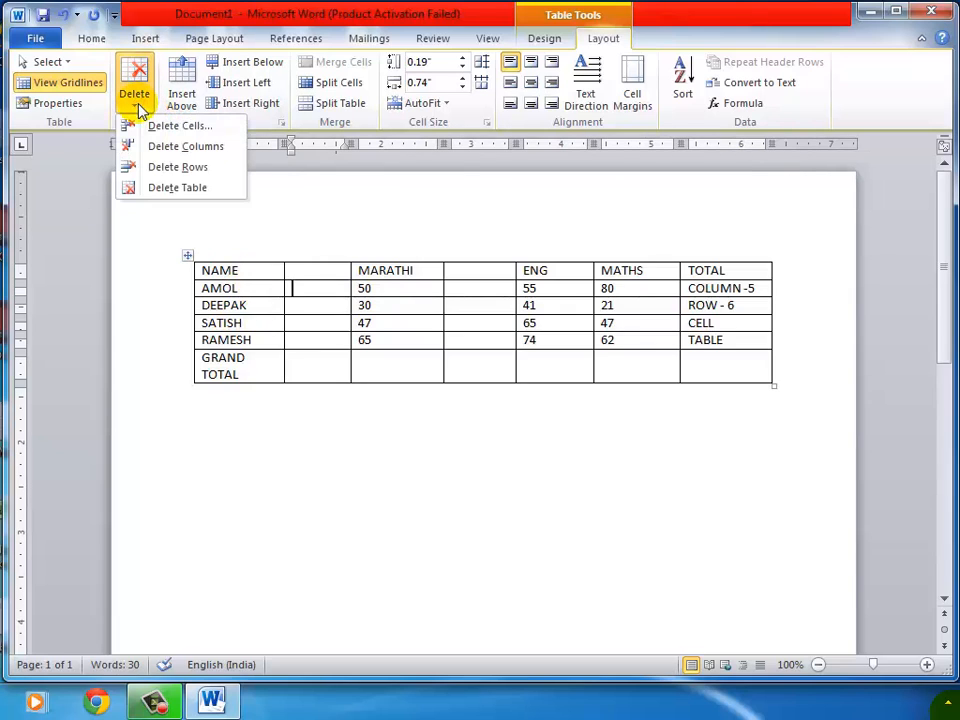
pyautogui.click(222, 150)
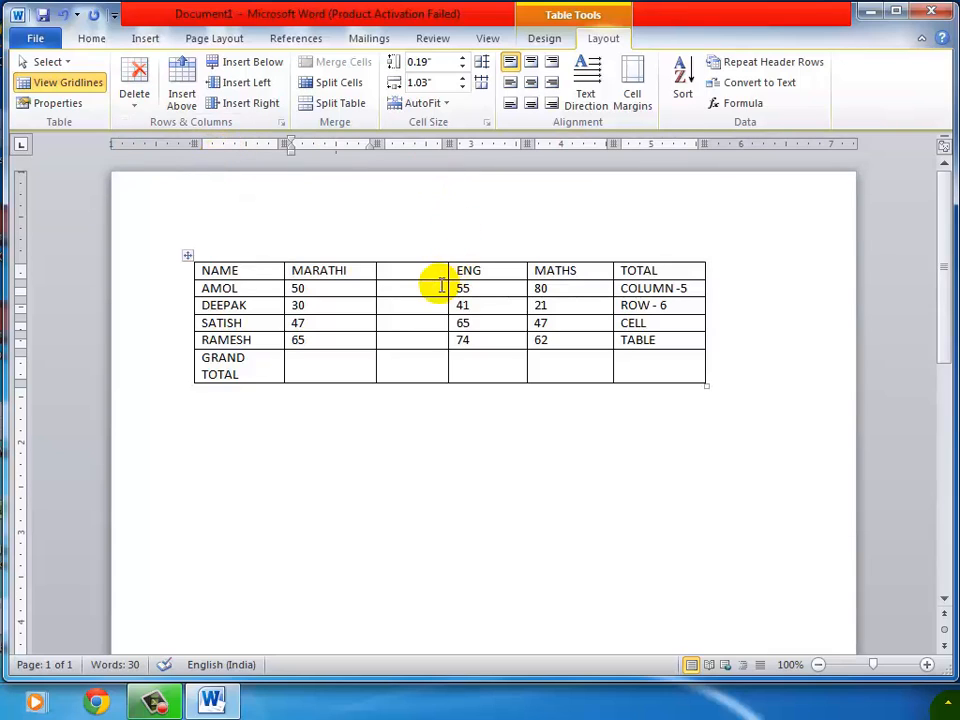
pyautogui.click(435, 290)
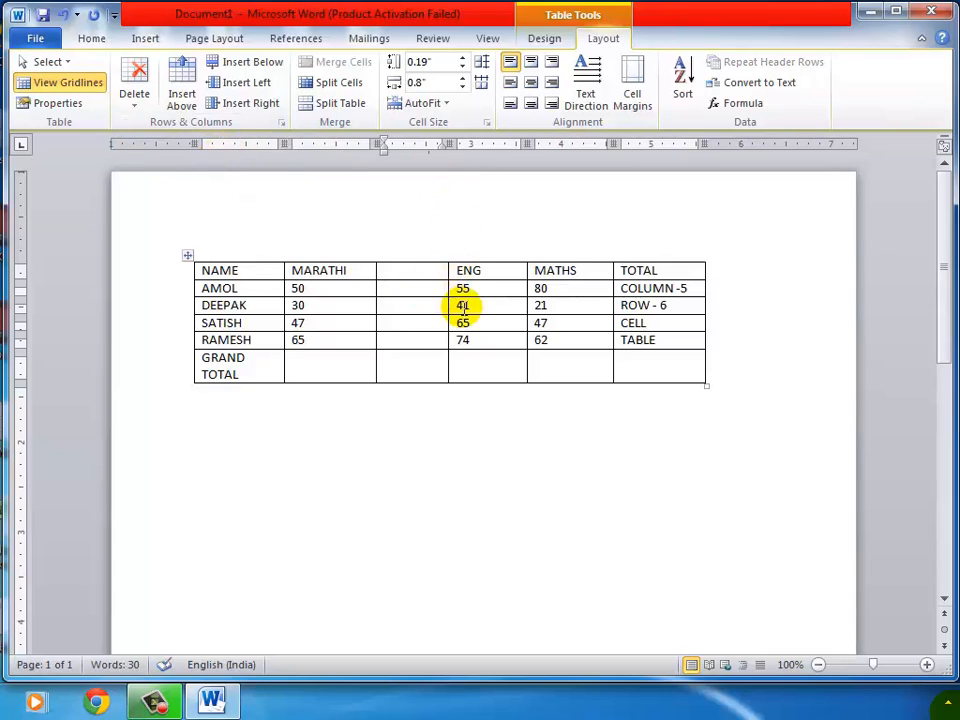
pyautogui.click(130, 100)
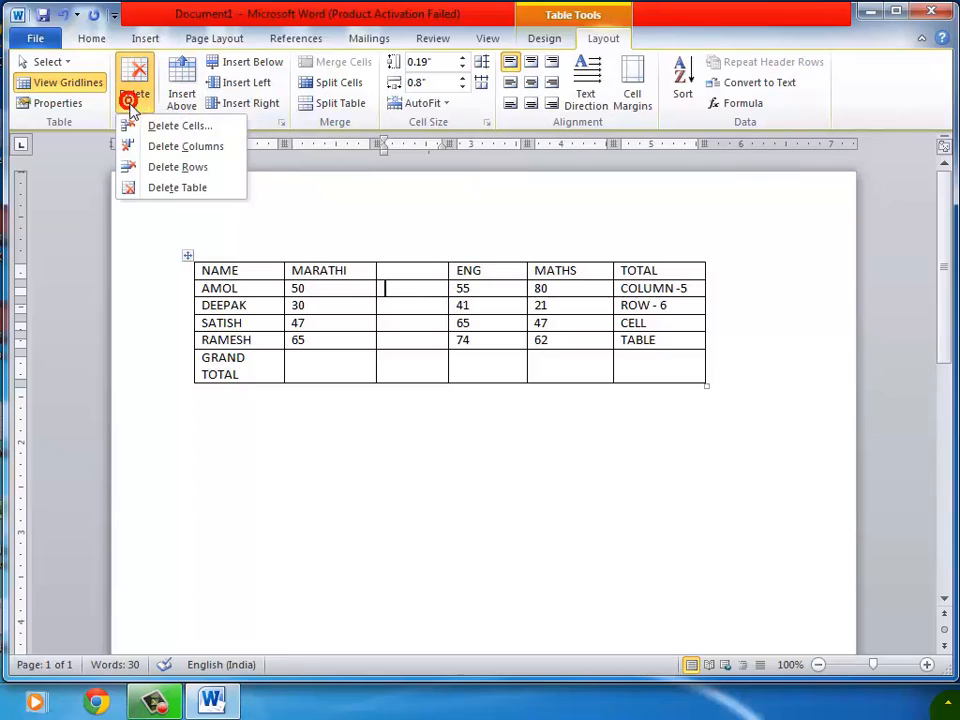
pyautogui.click(222, 150)
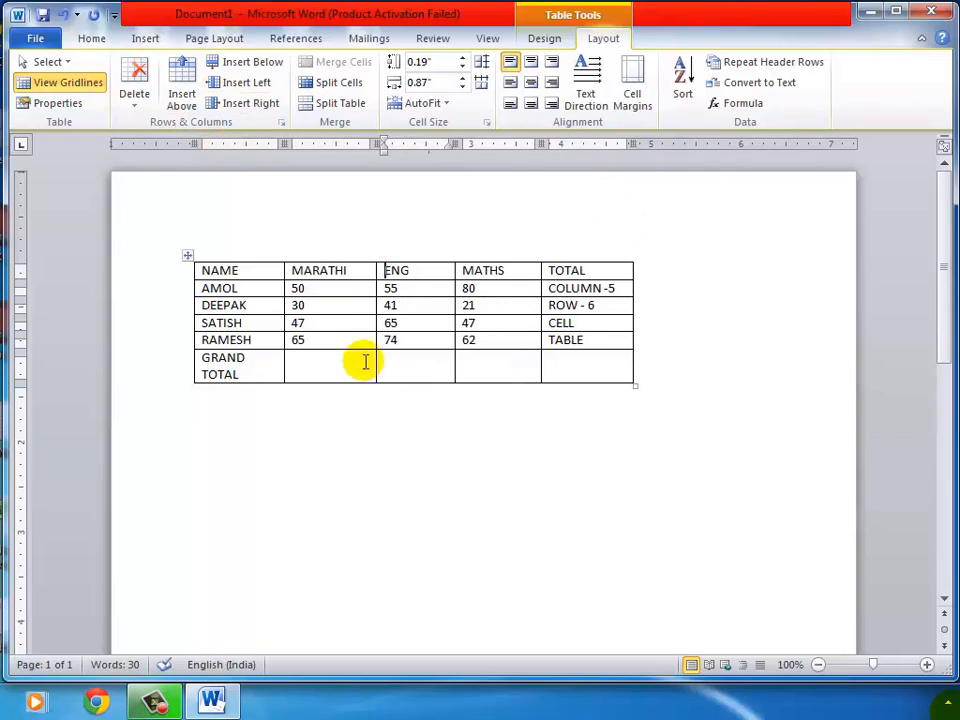
# Step: Highlight the second student's row as an example, insert an empty row above it, and clear the selection
pyautogui.moveTo(204, 302); pyautogui.dragTo(545, 305)
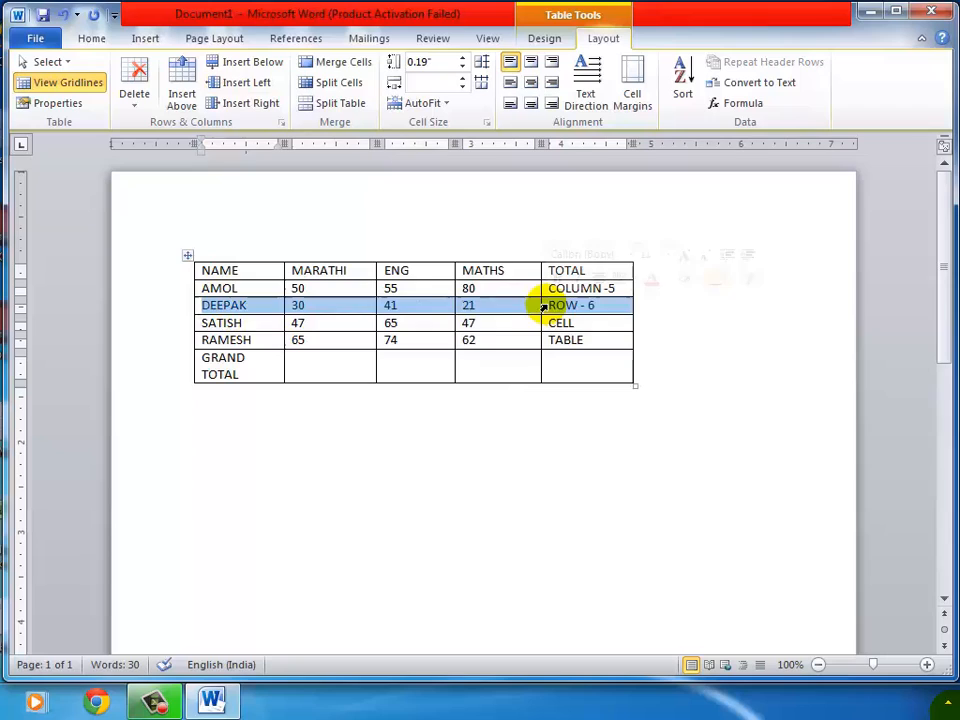
pyautogui.click(334, 305)
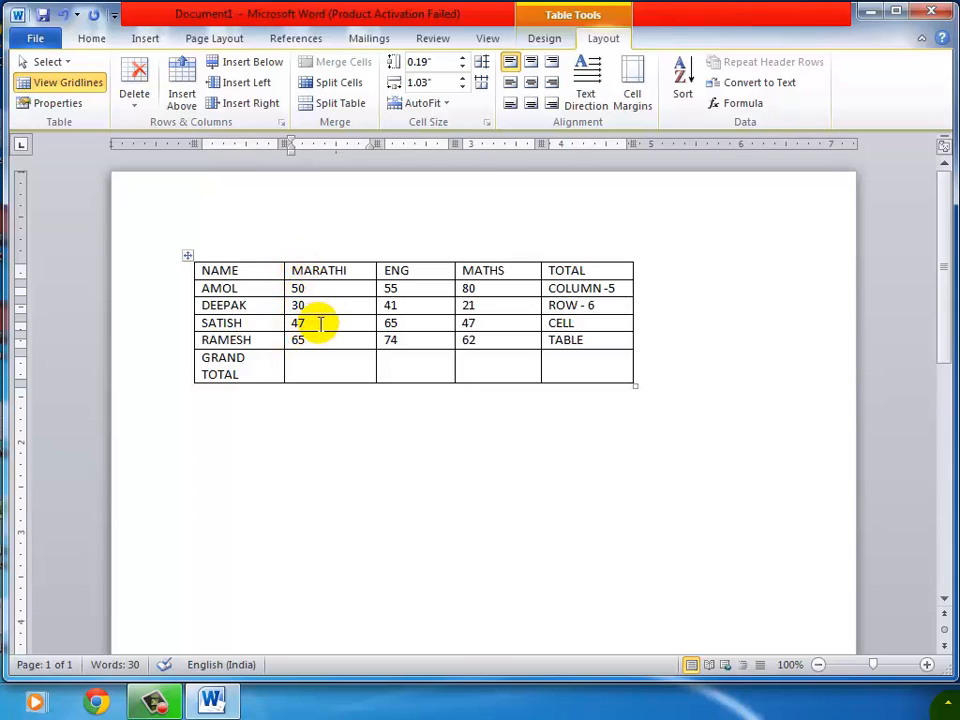
pyautogui.click(185, 80)
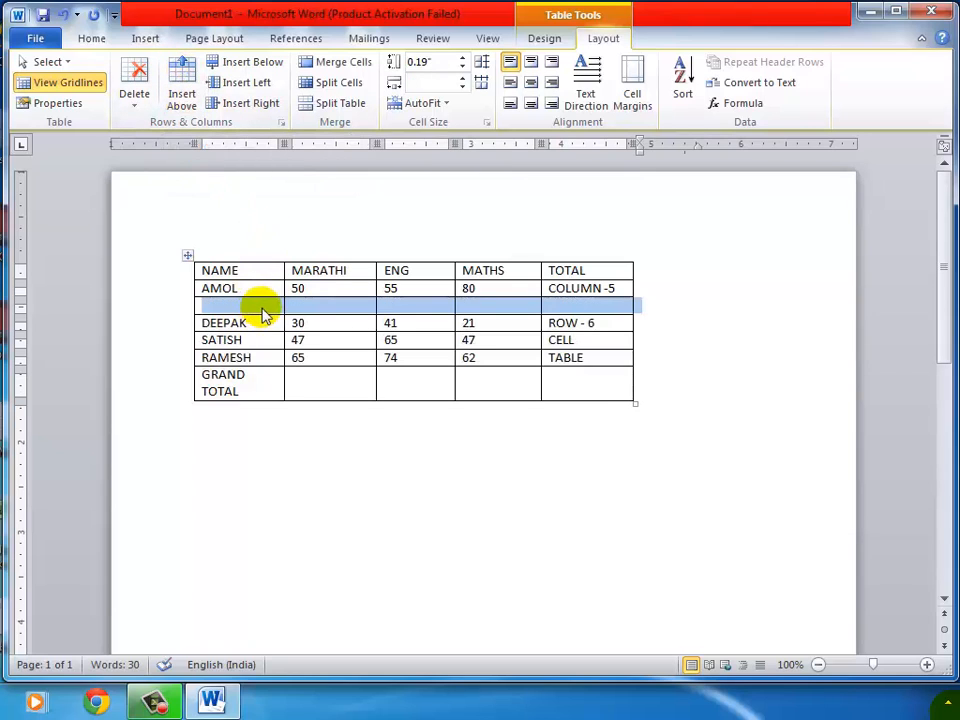
pyautogui.click(330, 303)
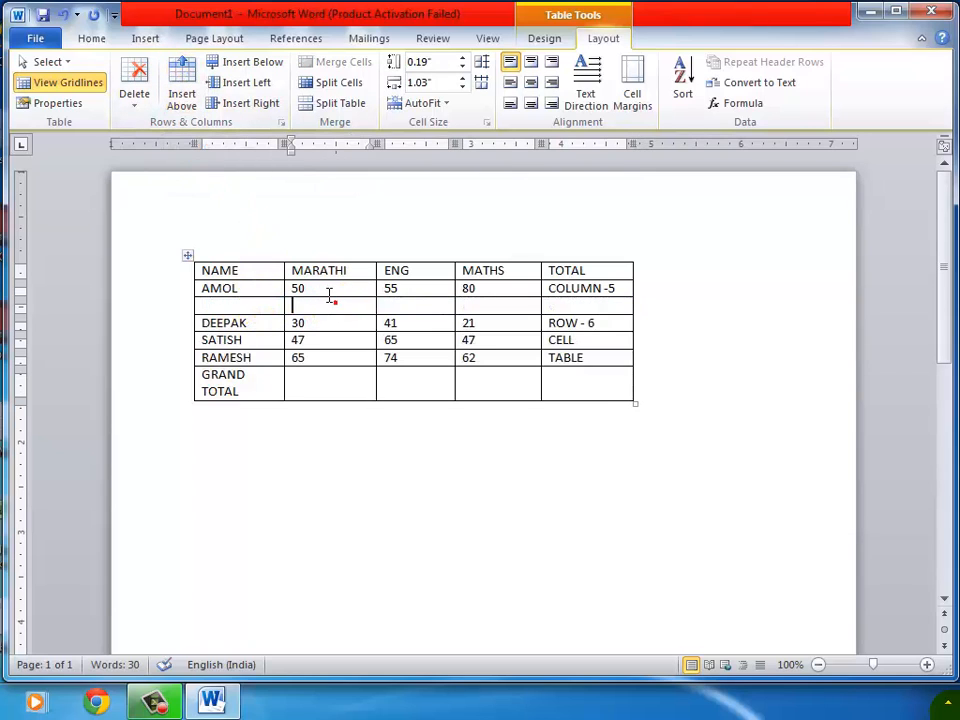
# Step: Insert an empty row below the second student's row, and clear the selection
pyautogui.click(259, 323)
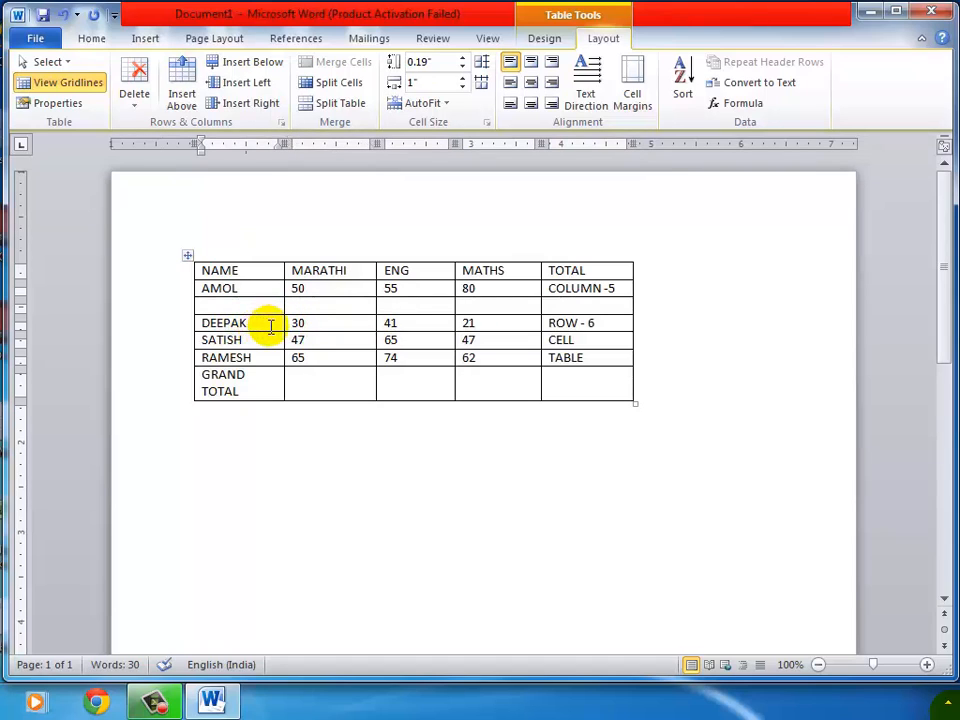
pyautogui.click(237, 70)
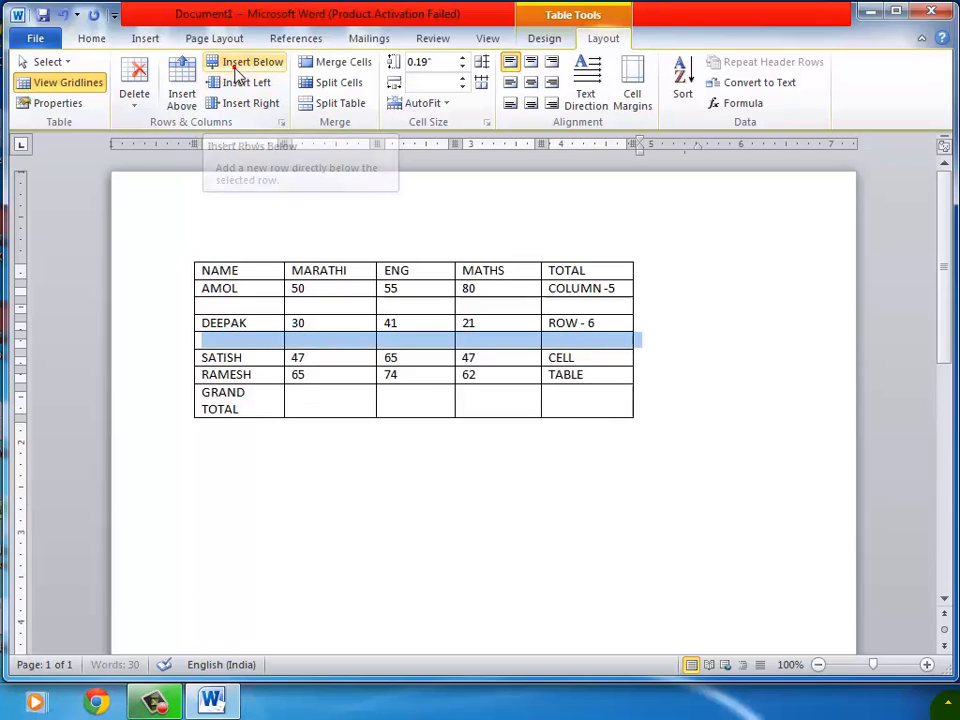
pyautogui.click(275, 340)
pyautogui.click(275, 340)
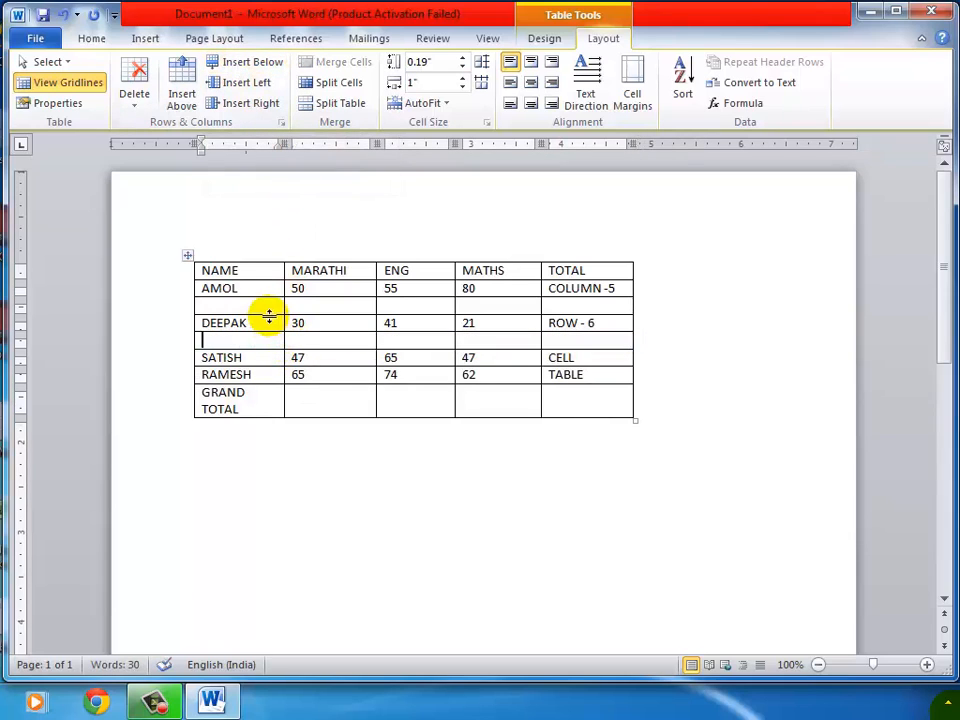
# Step: Delete the two empty rows directly above and below the second student's row
pyautogui.click(253, 302)
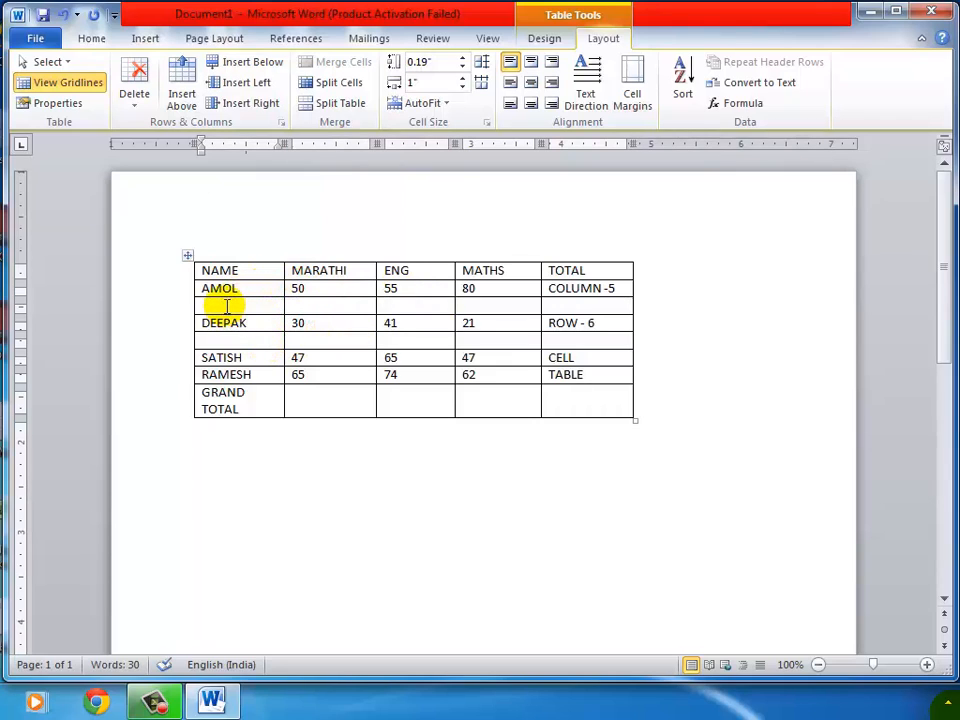
pyautogui.moveTo(227, 306); pyautogui.dragTo(557, 318)
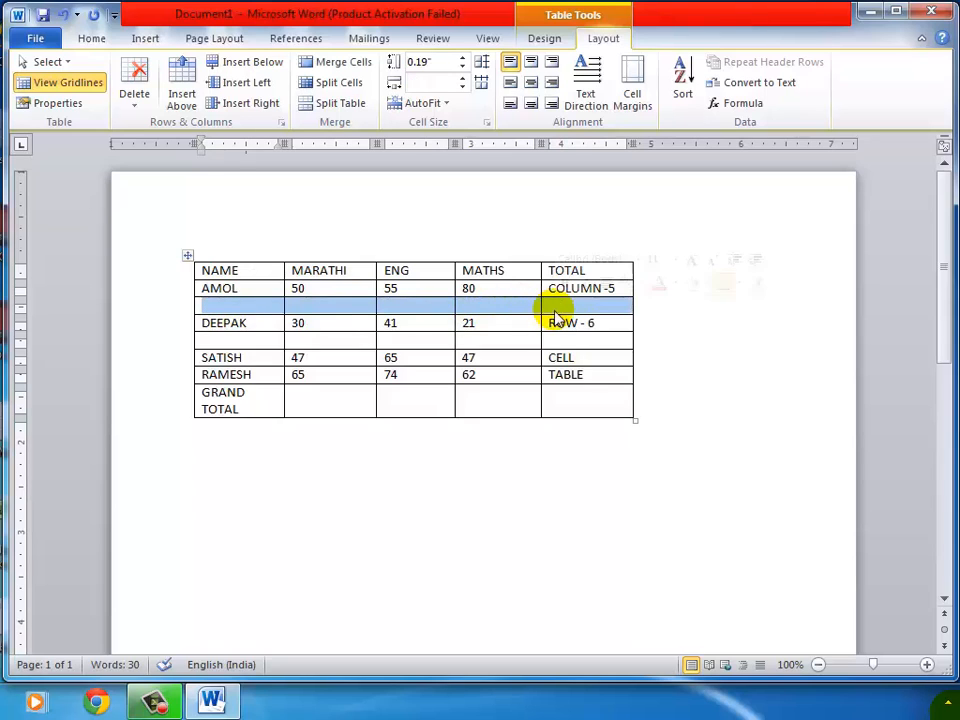
pyautogui.click(257, 309)
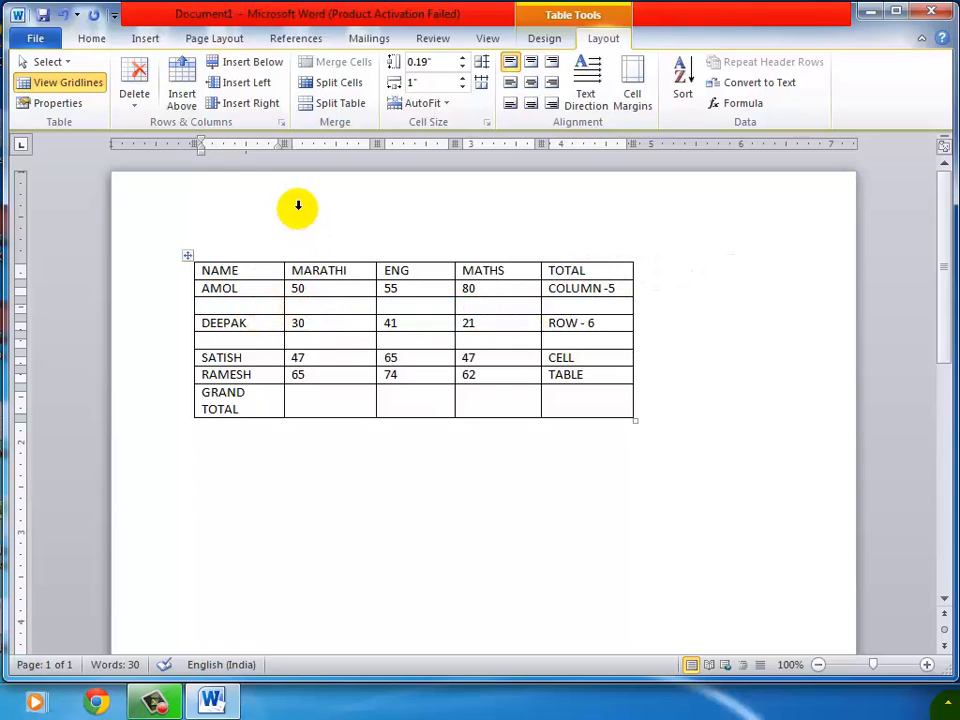
pyautogui.click(135, 104)
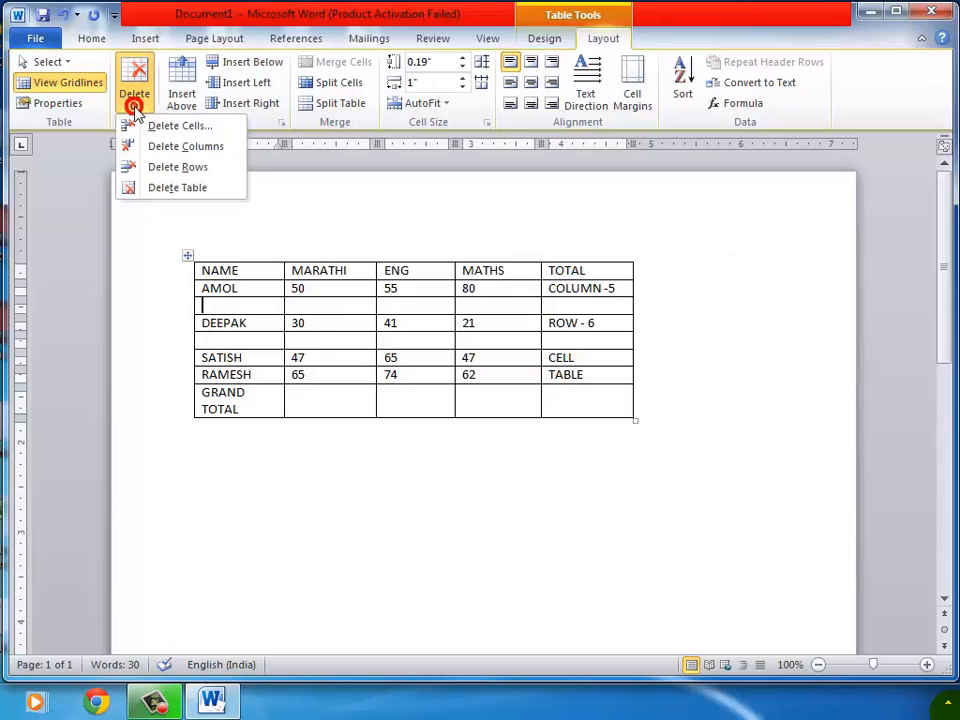
pyautogui.click(214, 170)
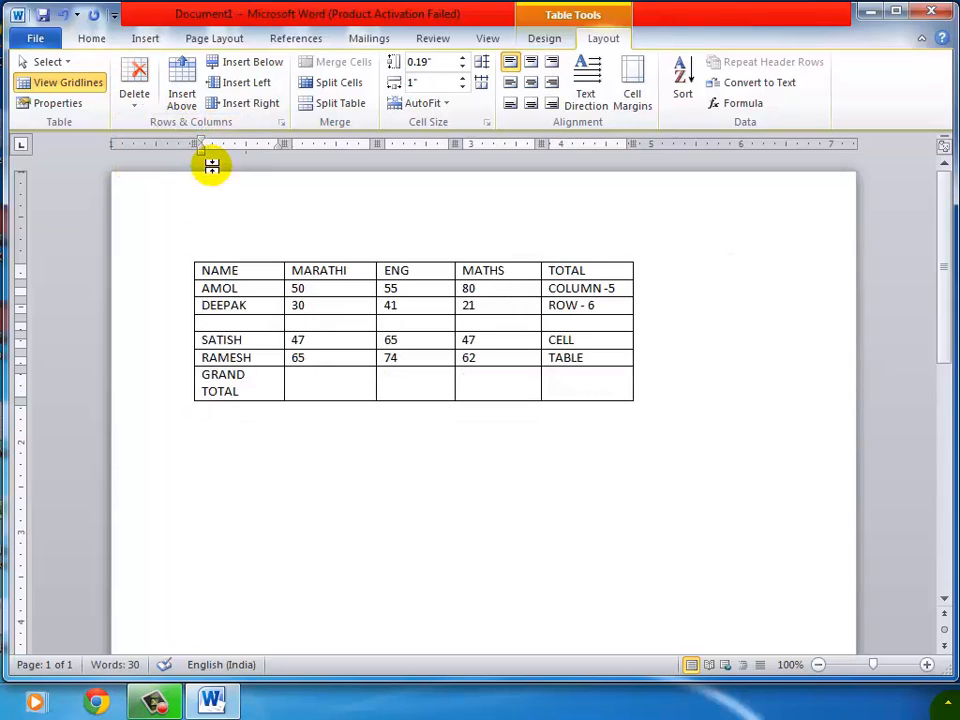
pyautogui.click(262, 323)
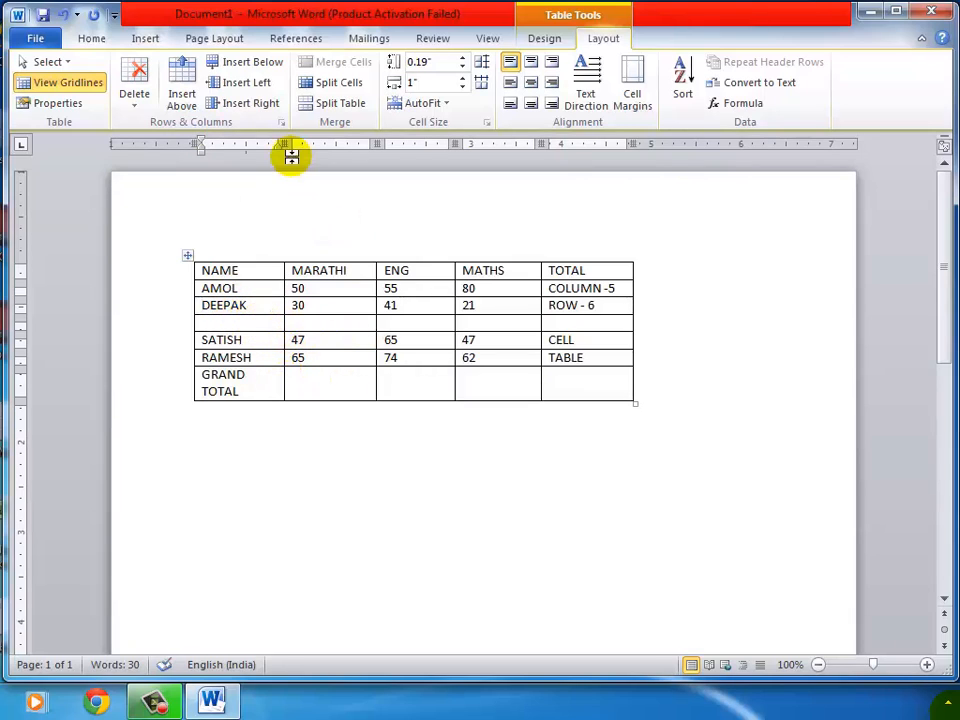
pyautogui.click(137, 104)
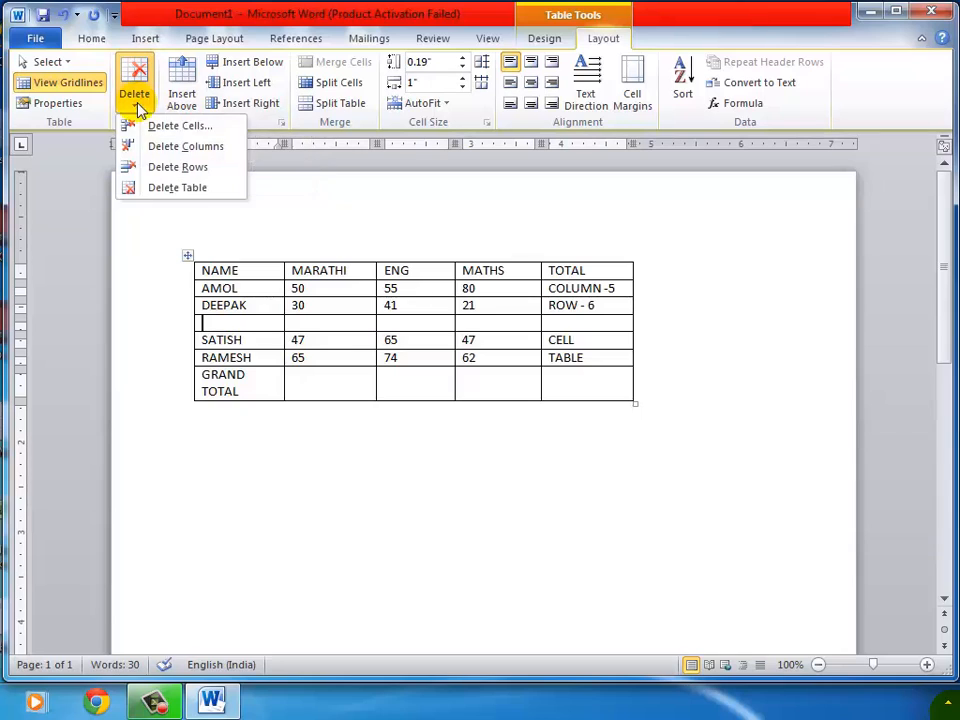
pyautogui.click(205, 168)
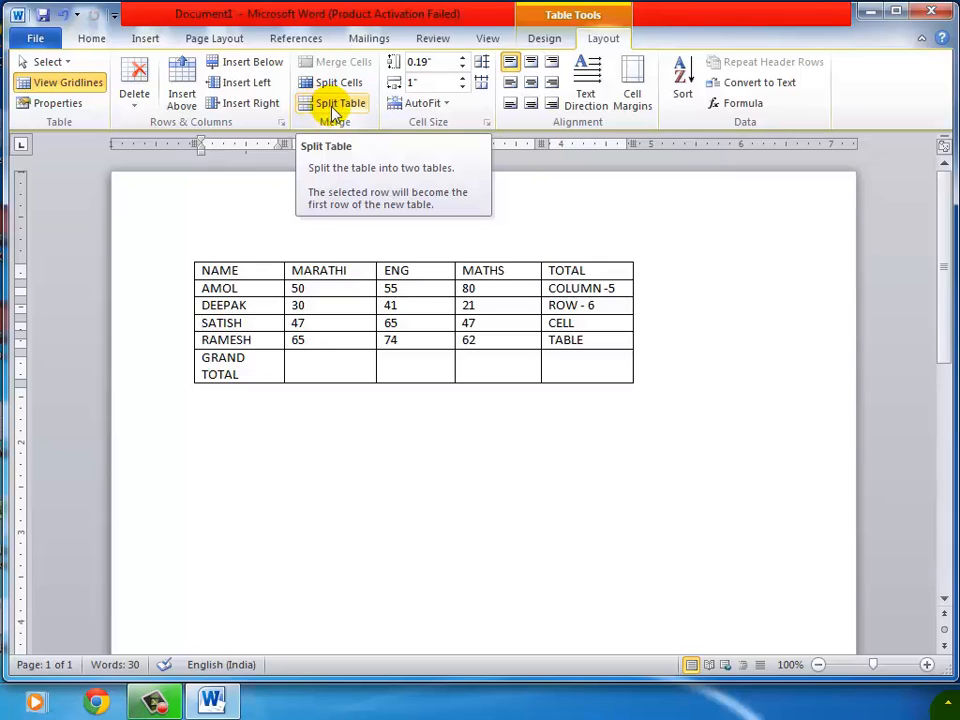
# Step: Split the table in two at the third student's row, and undo the split
pyautogui.click(330, 322)
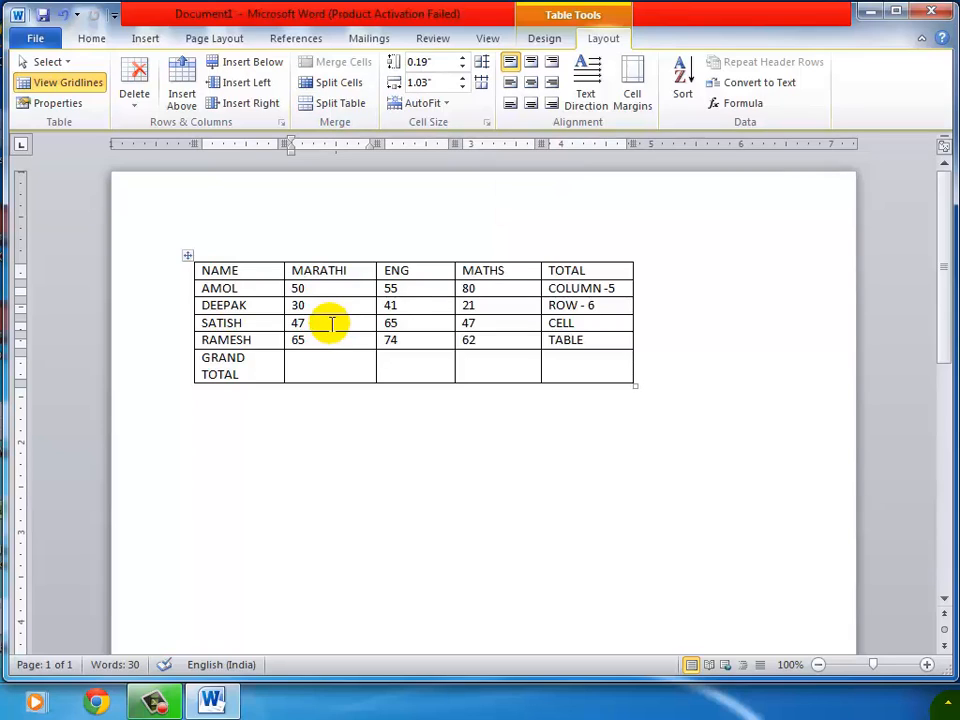
pyautogui.click(326, 105)
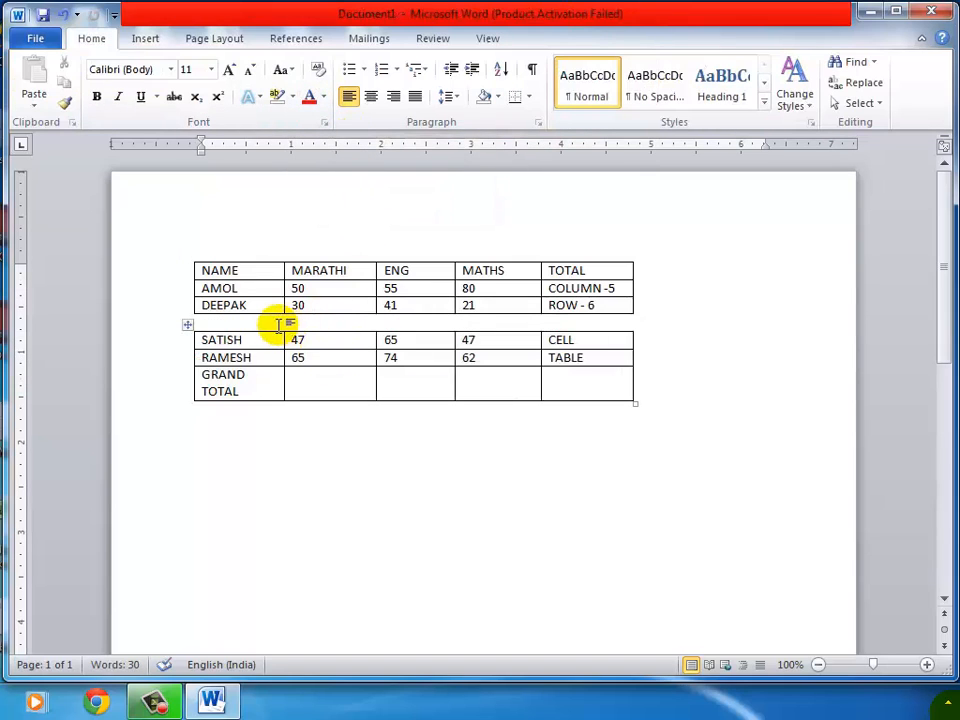
pyautogui.click(64, 17)
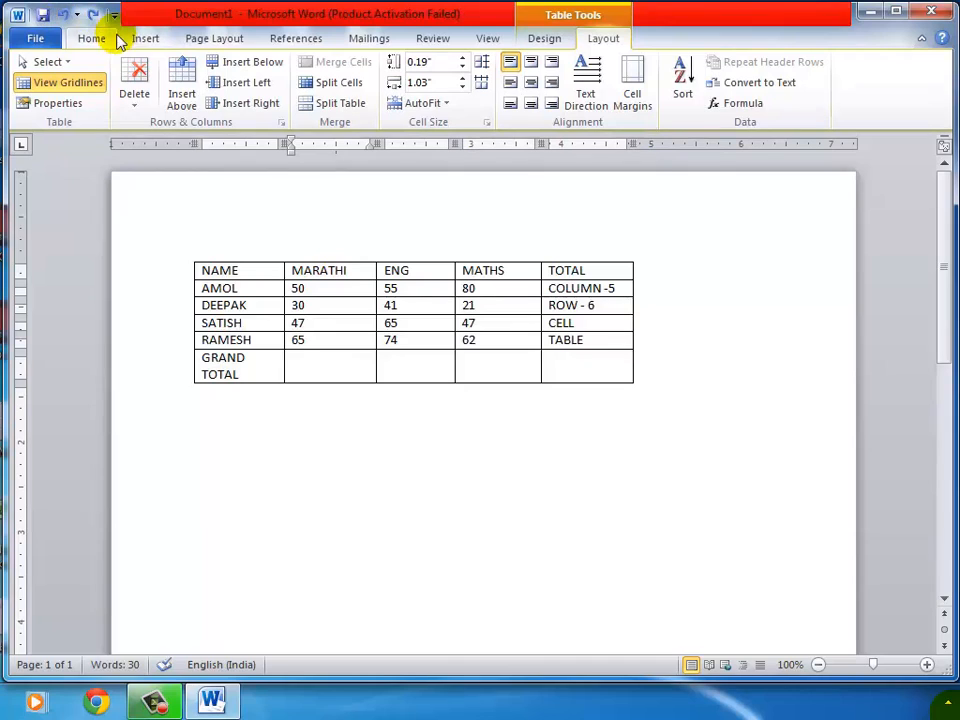
# Step: Split the empty GRAND TOTAL cell in the ENG column into 3 columns and 2 rows
pyautogui.click(417, 372)
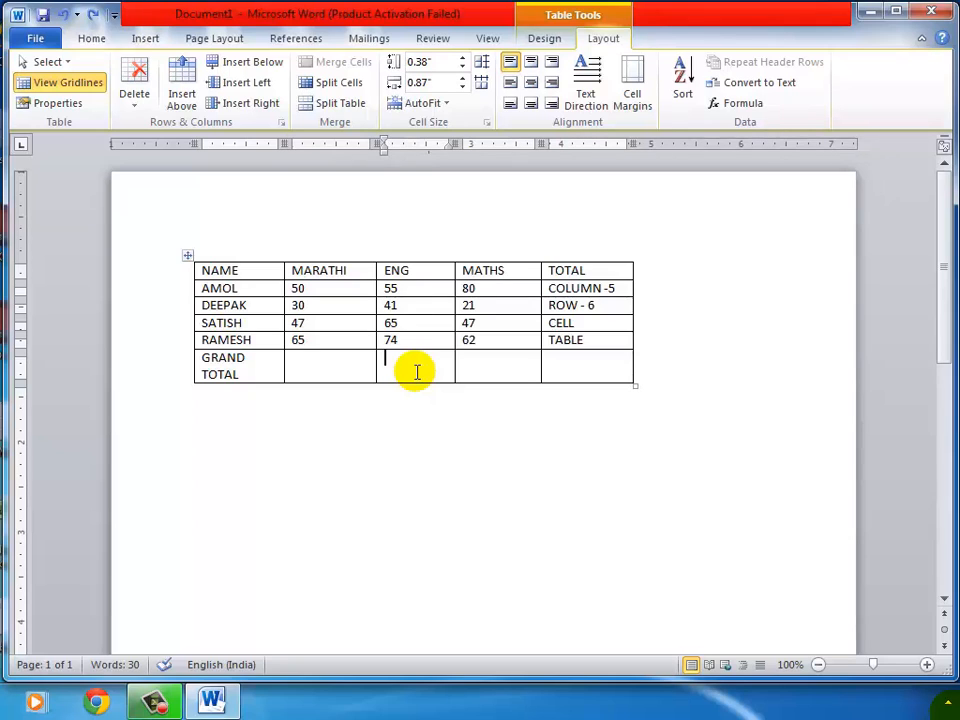
pyautogui.click(318, 86)
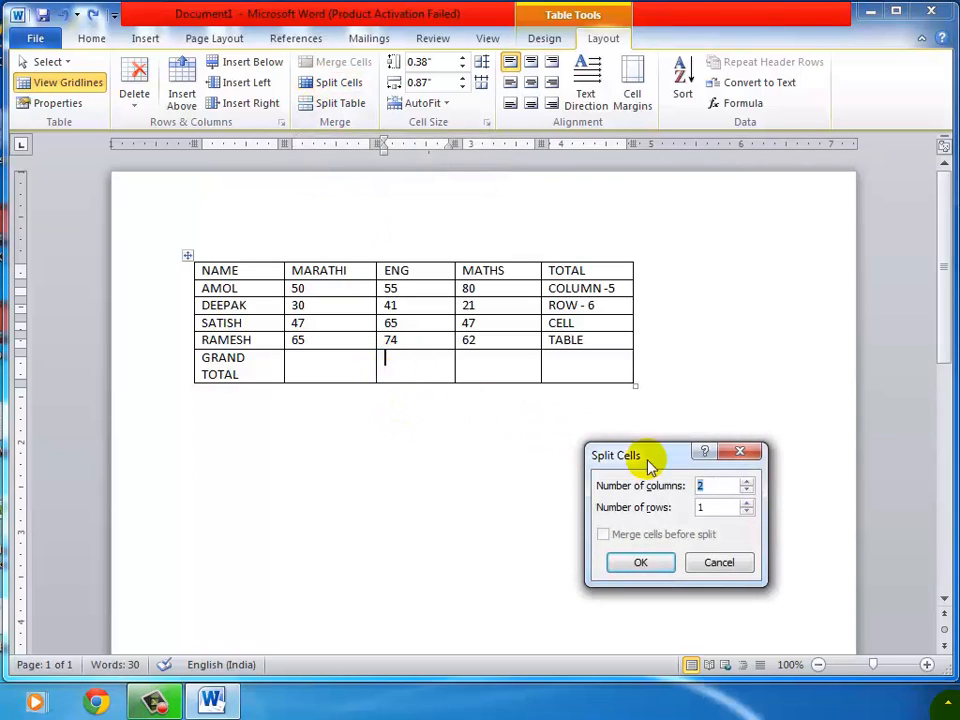
pyautogui.click(747, 481)
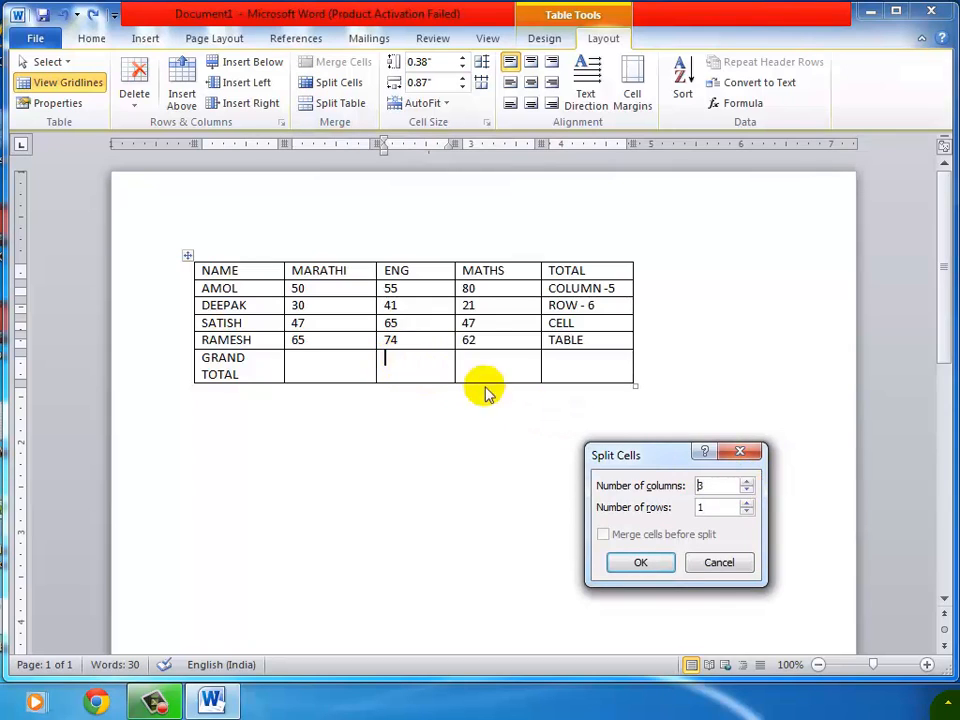
pyautogui.click(748, 503)
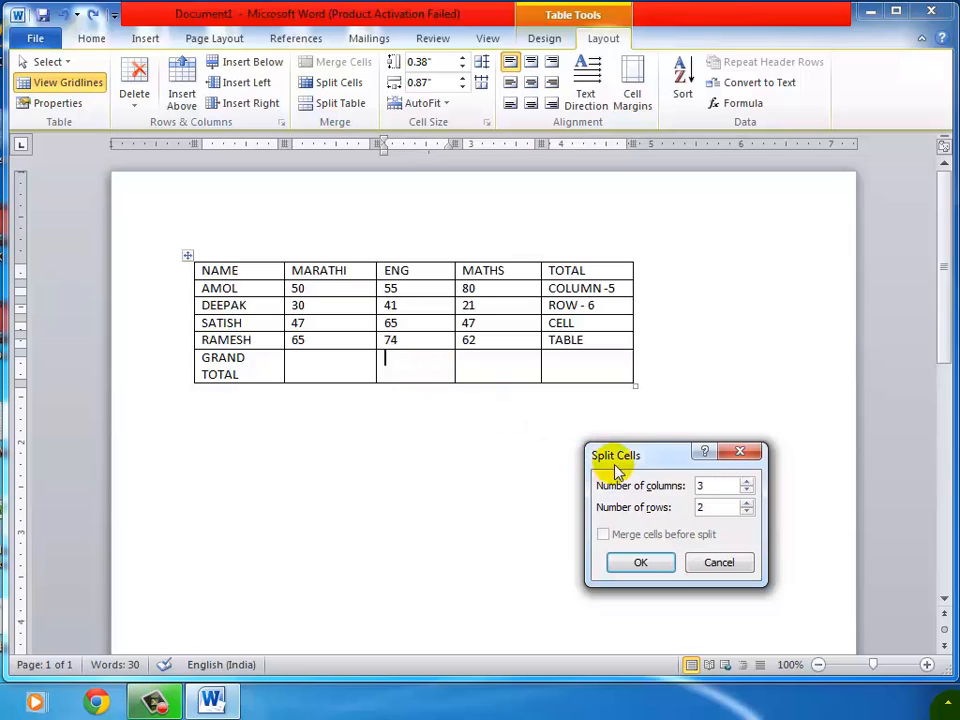
pyautogui.click(641, 563)
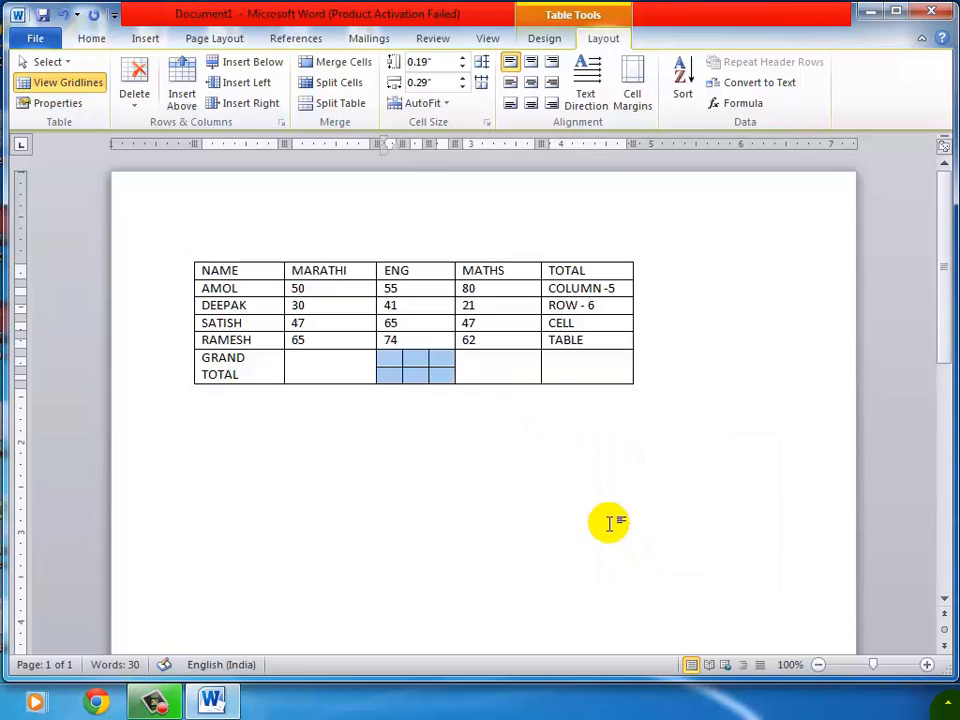
# Step: Merge the six small cells in the ENG column's GRAND TOTAL row into a single cell
pyautogui.click(441, 362)
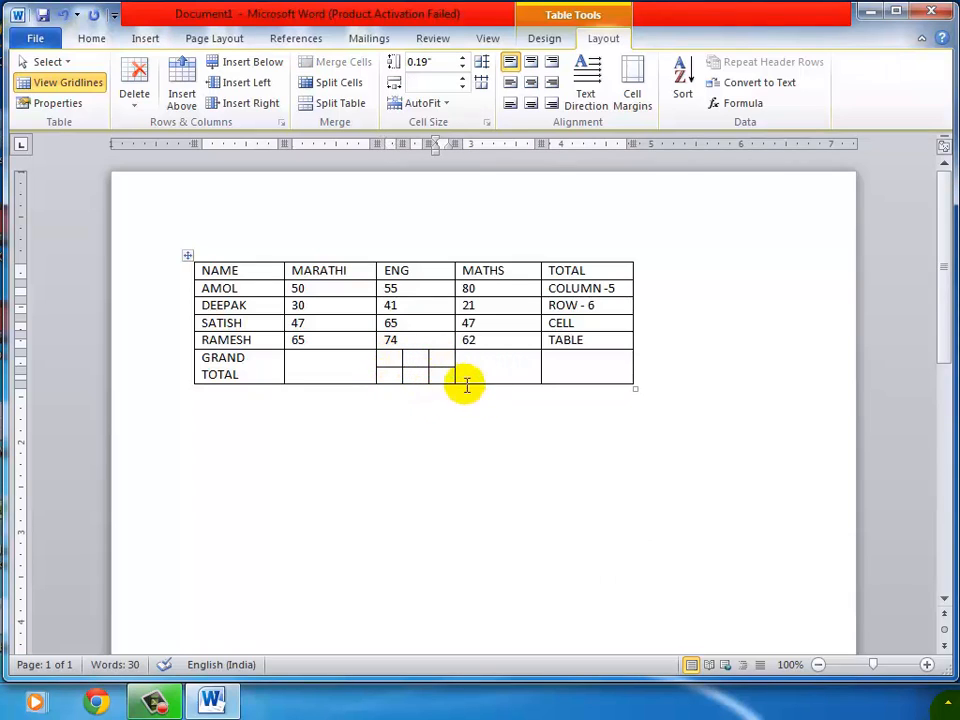
pyautogui.moveTo(392, 360); pyautogui.dragTo(447, 378)
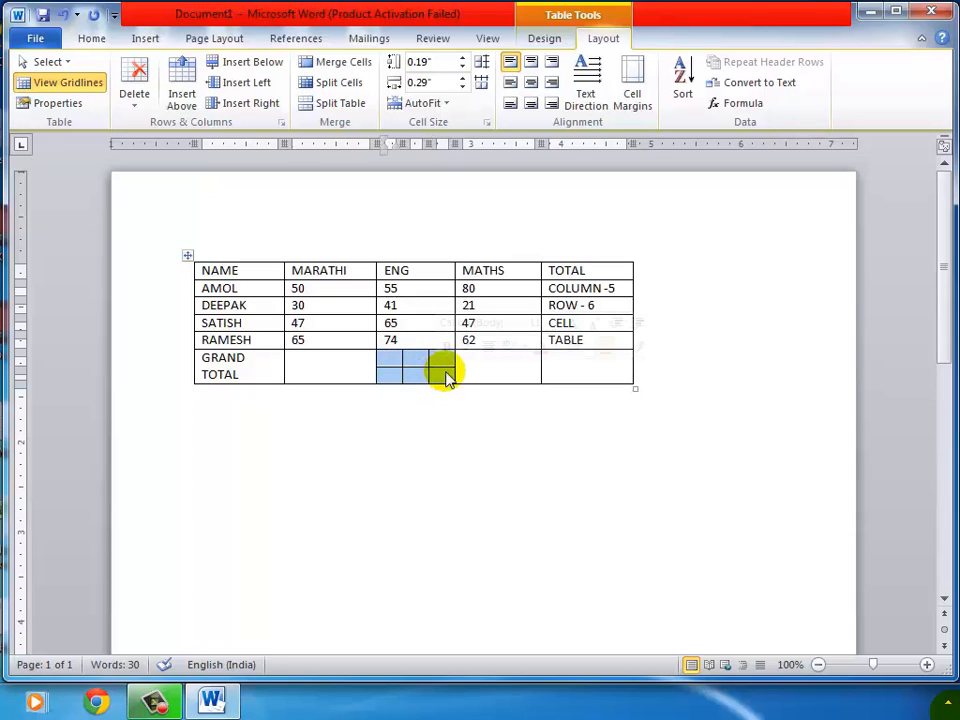
pyautogui.click(371, 66)
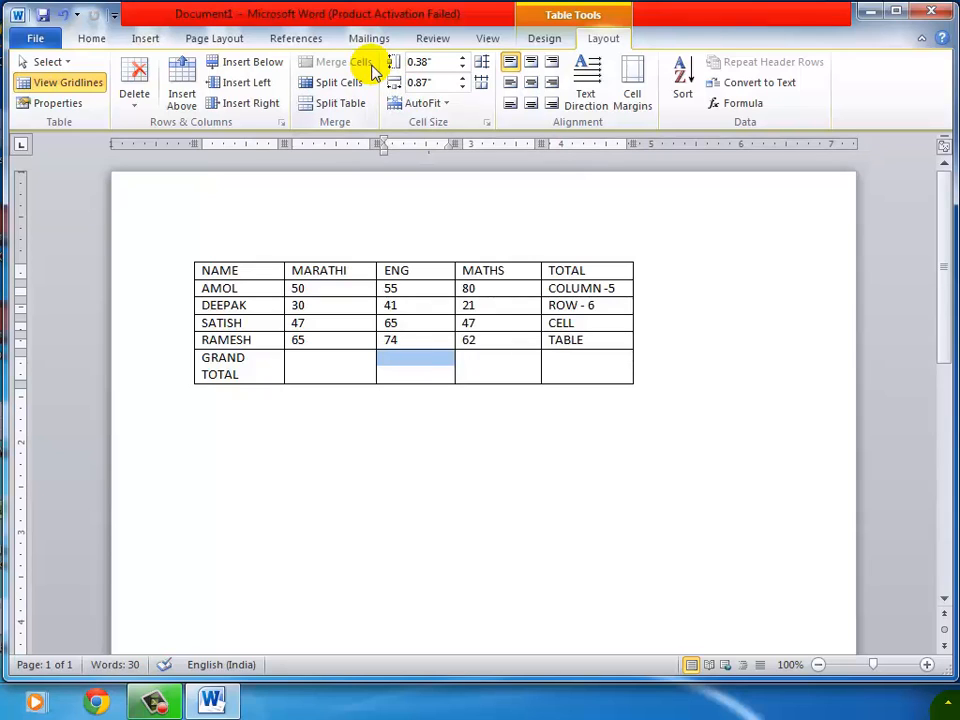
# Step: Undo the merge in the ENG column's GRAND TOTAL row, and merge the six small cells into one cell again
pyautogui.click(63, 15)
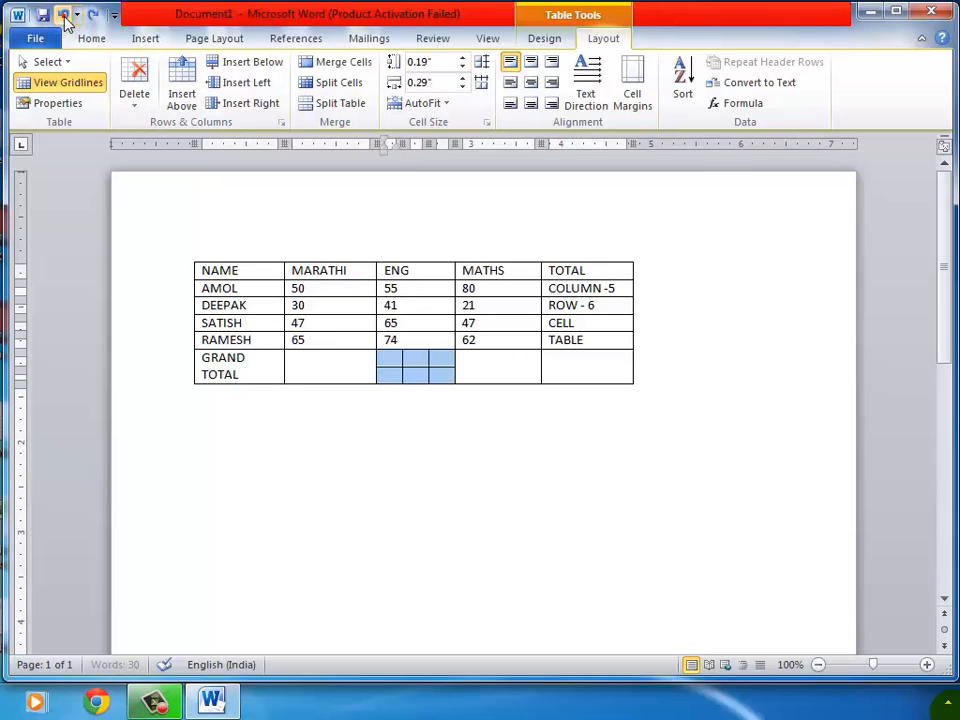
pyautogui.click(441, 364)
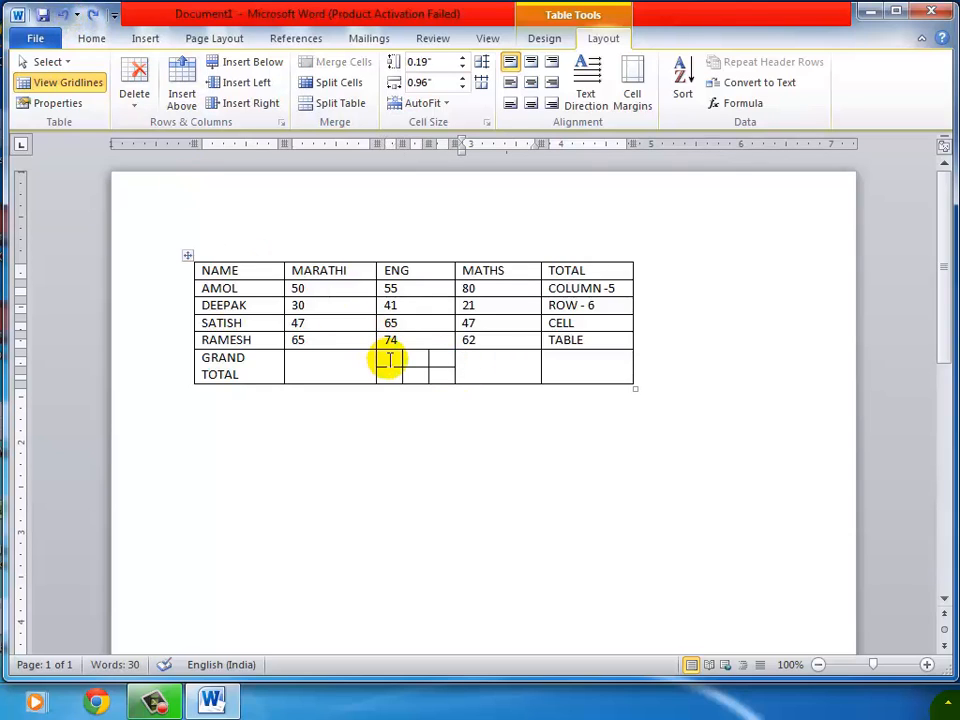
pyautogui.moveTo(391, 361); pyautogui.dragTo(437, 373)
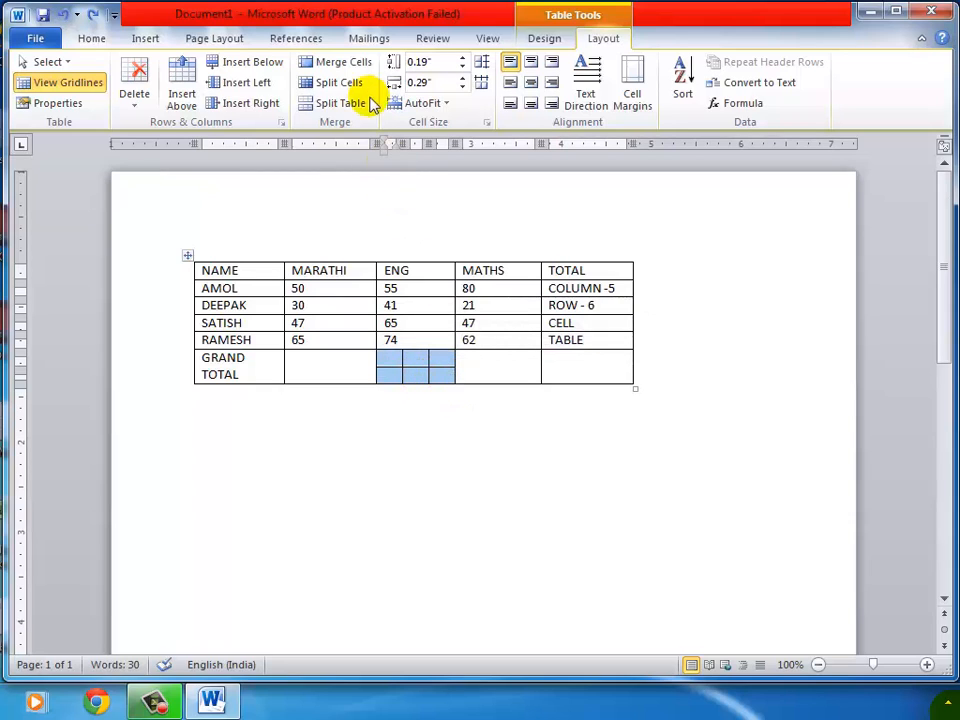
pyautogui.click(328, 68)
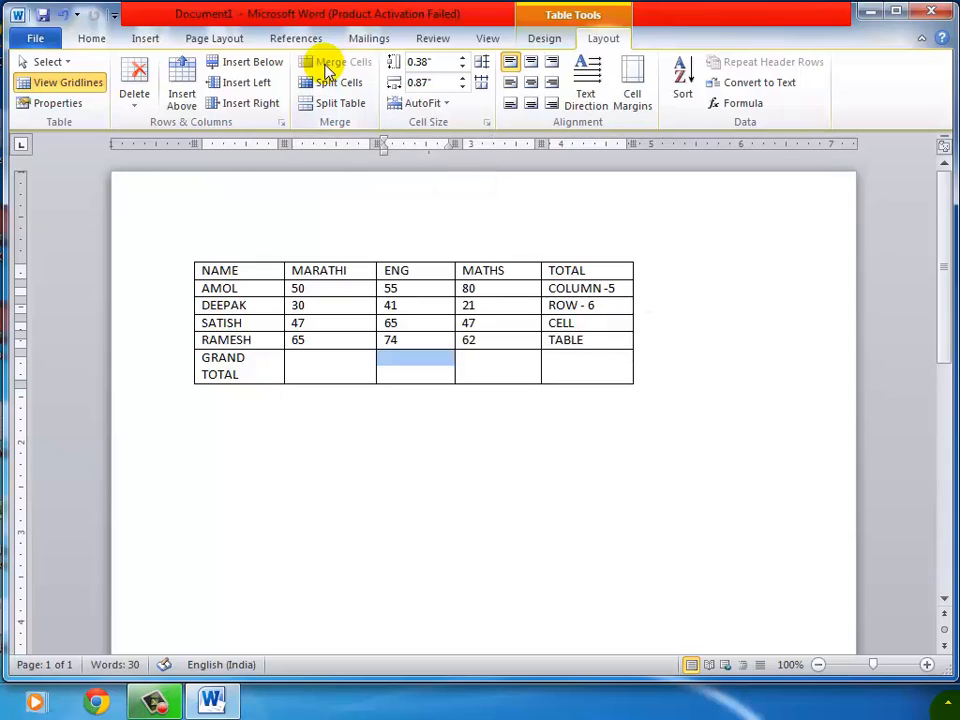
pyautogui.click(490, 367)
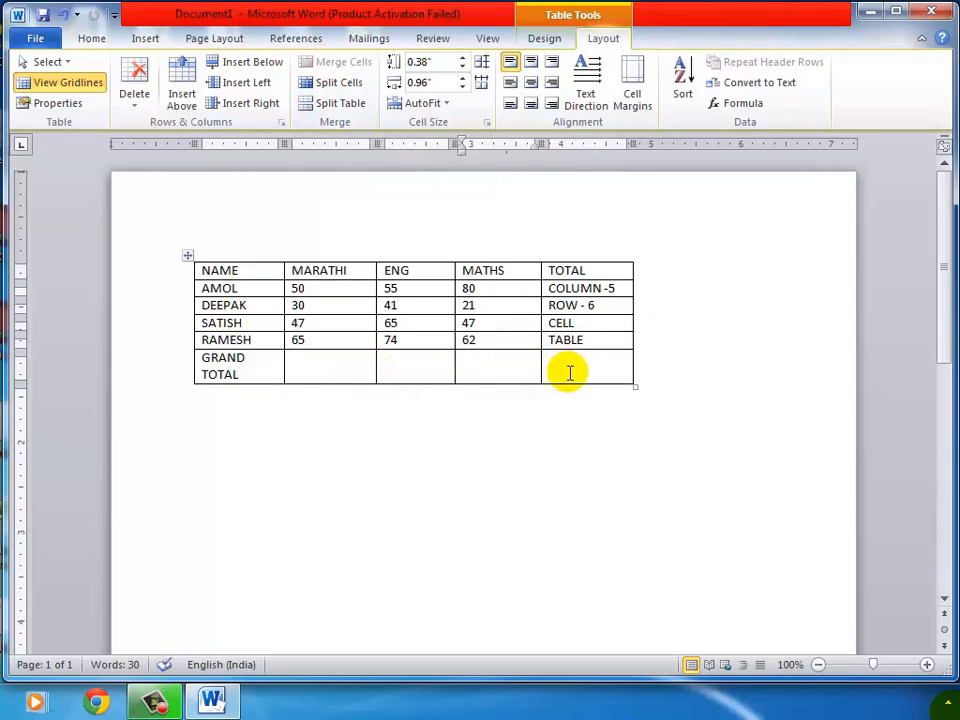
# Step: Merge the four empty cells of the GRAND TOTAL row into one cell, and undo the merge
pyautogui.moveTo(324, 362); pyautogui.dragTo(559, 365)
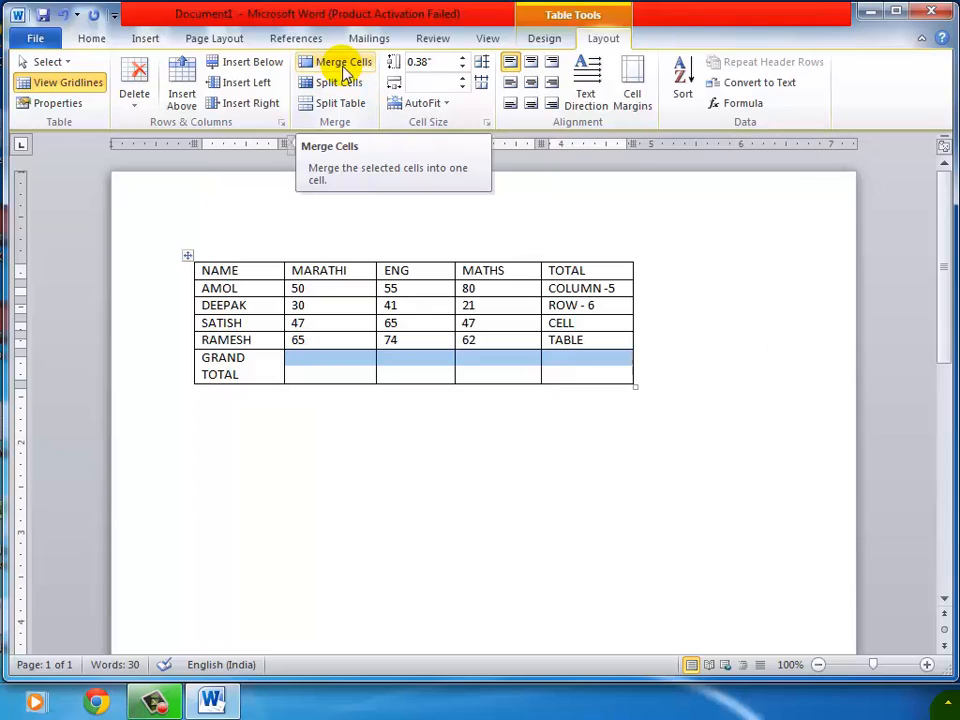
pyautogui.click(342, 66)
pyautogui.click(401, 358)
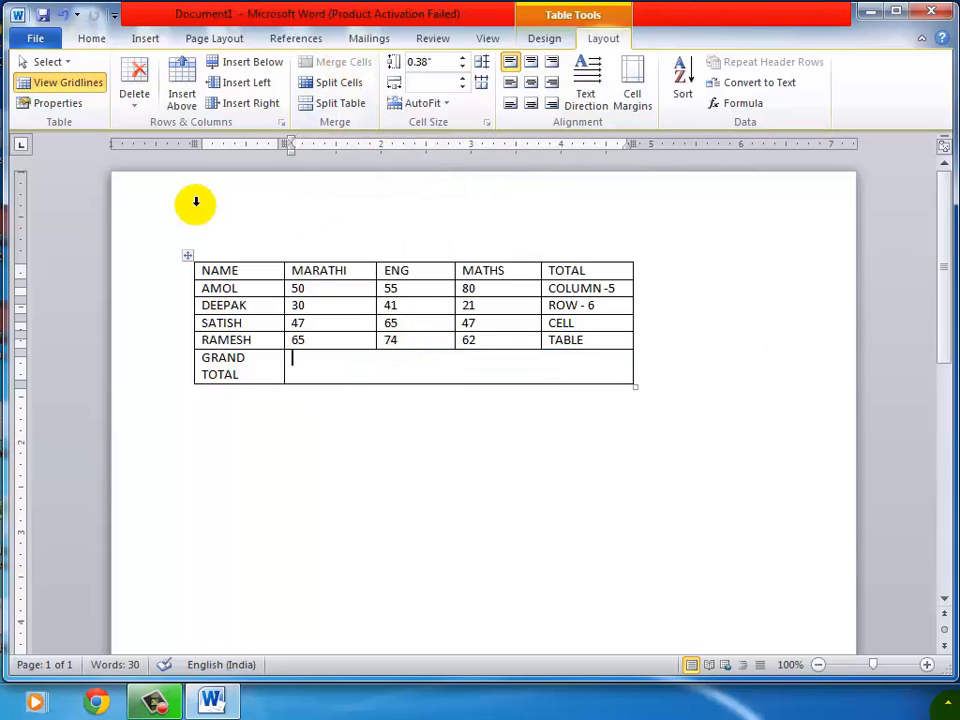
pyautogui.click(63, 17)
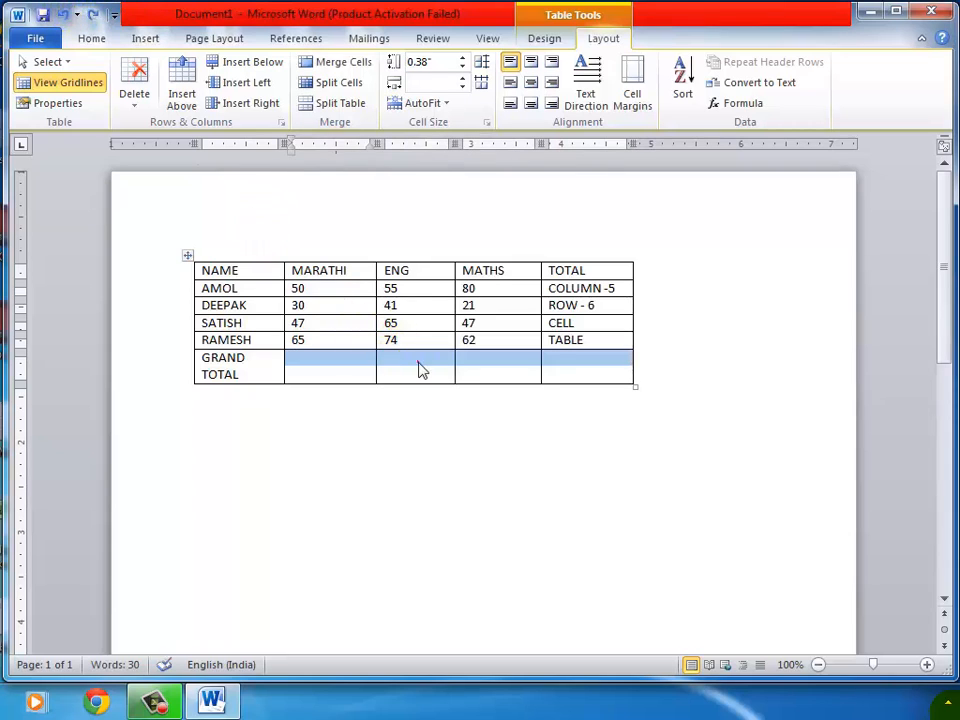
pyautogui.click(420, 364)
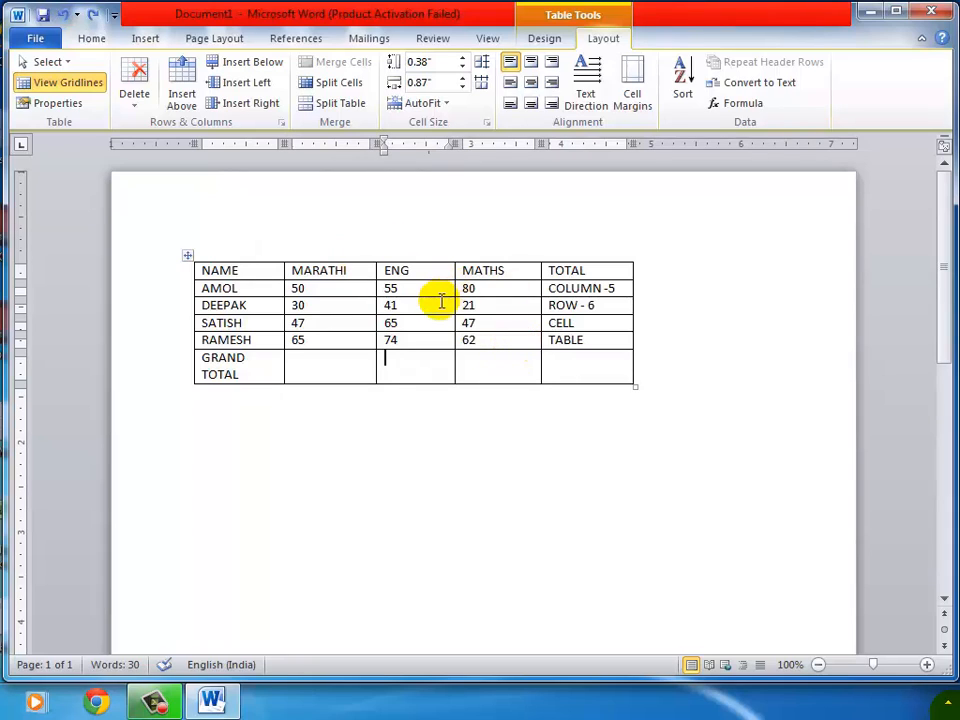
pyautogui.click(158, 697)
pyautogui.click(919, 561)
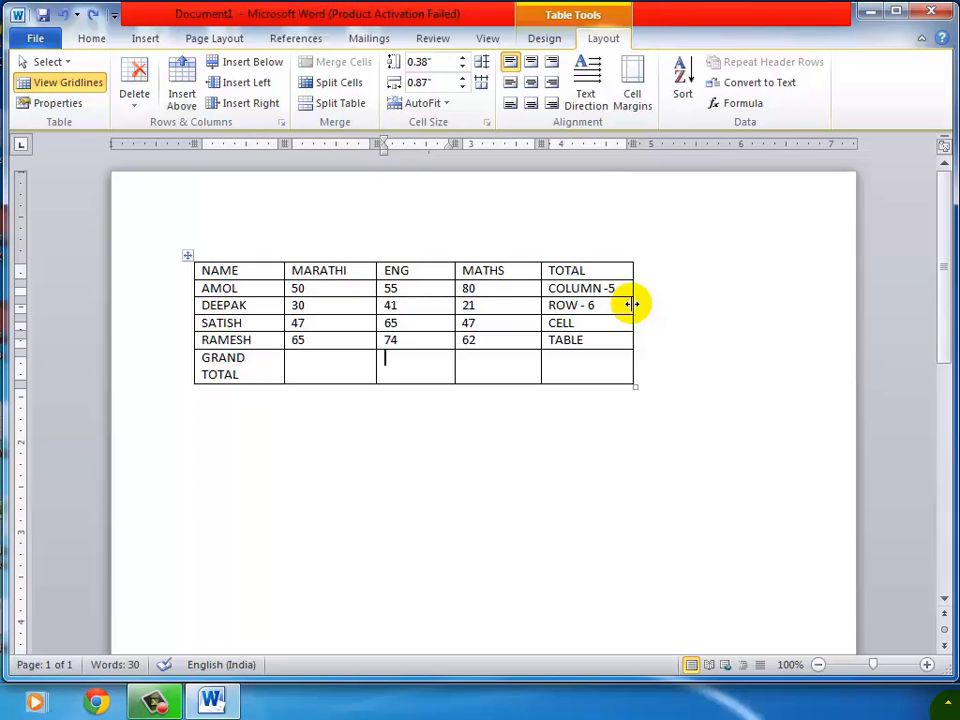
# Step: Widen the table and shift its inner column borders, making MARATHI and MATHS about 1.19 inches and ENG about 1.44 inches wide
pyautogui.moveTo(632, 304); pyautogui.dragTo(750, 304)
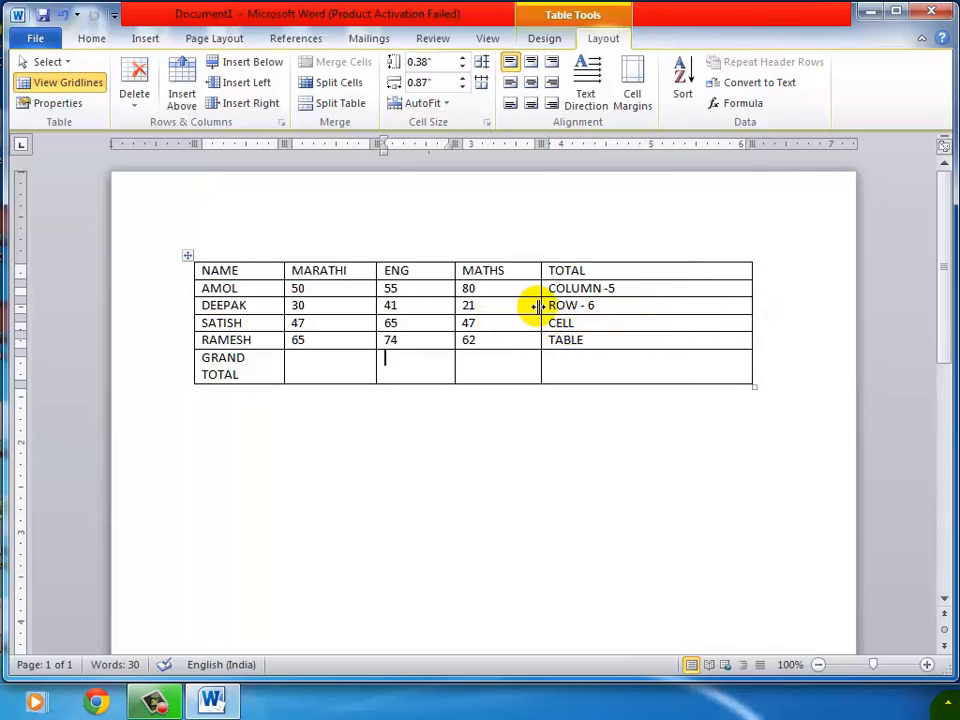
pyautogui.moveTo(537, 305); pyautogui.dragTo(657, 309)
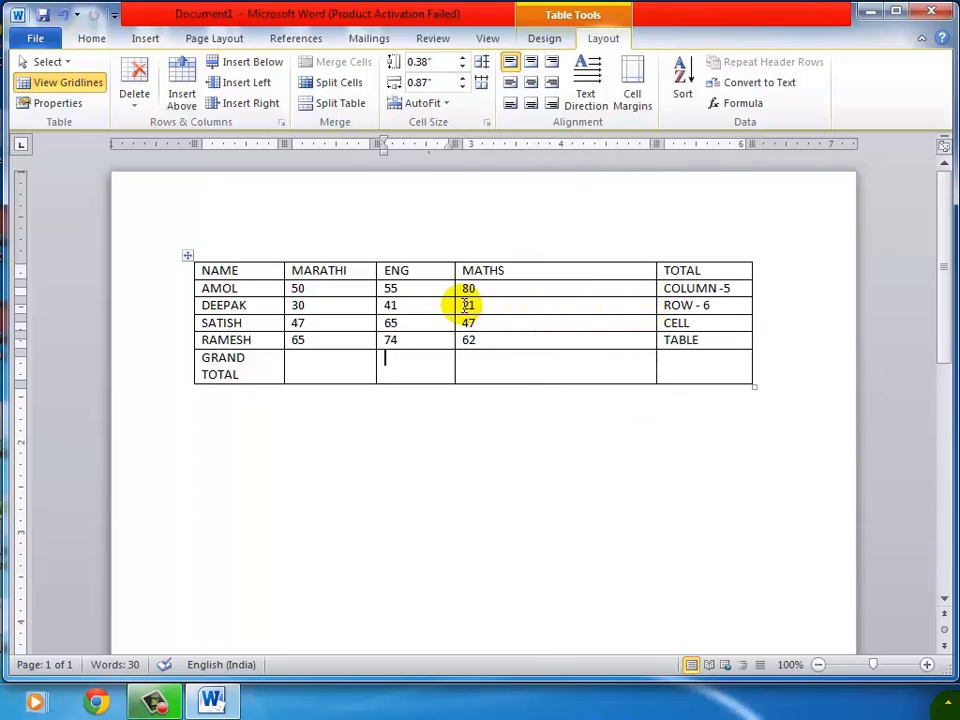
pyautogui.moveTo(455, 304); pyautogui.dragTo(549, 302)
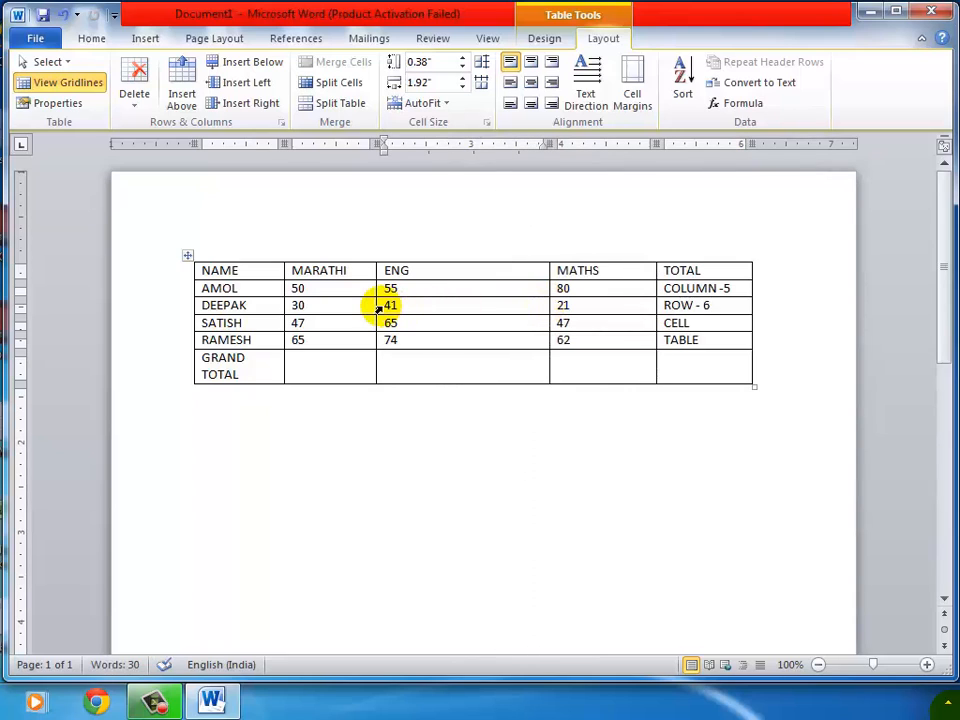
pyautogui.moveTo(372, 304); pyautogui.dragTo(420, 304)
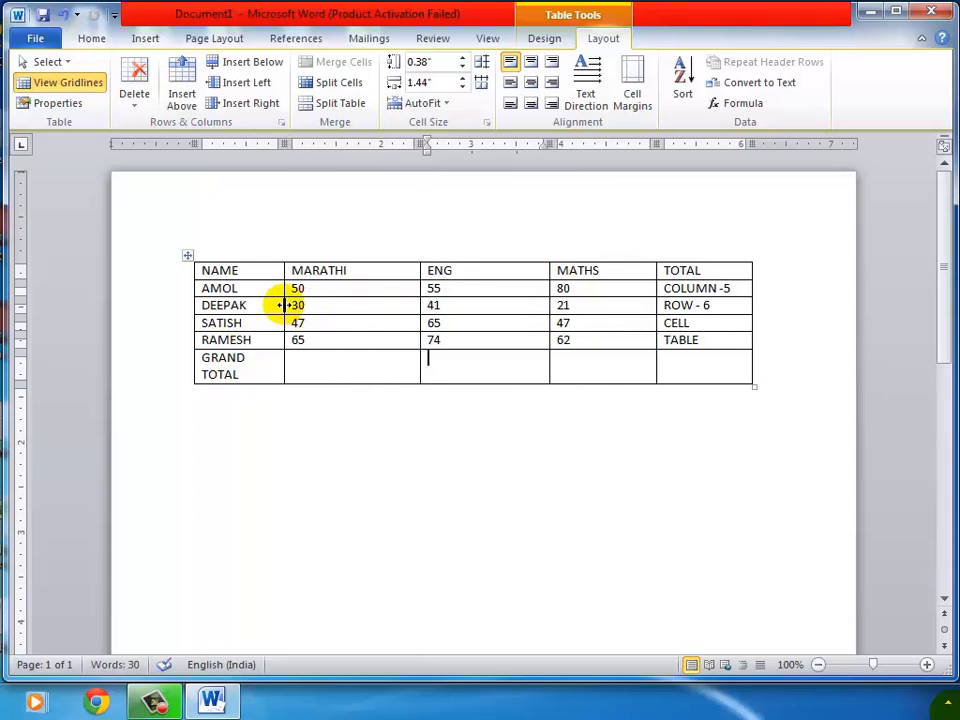
pyautogui.moveTo(285, 305); pyautogui.dragTo(313, 307)
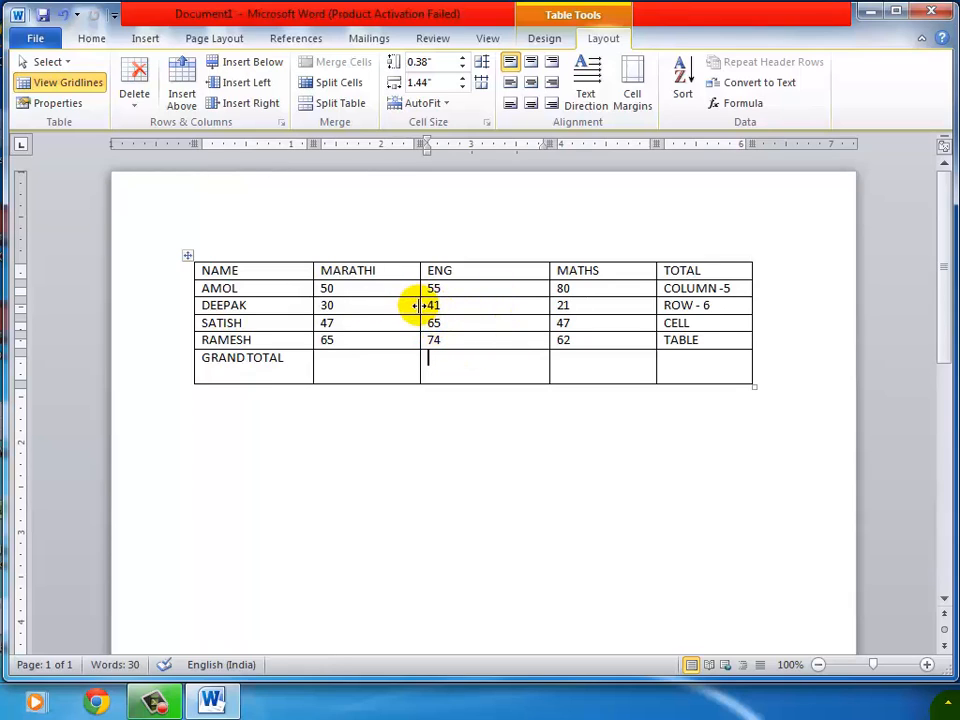
# Step: Make the second student's row taller by moving its lower border down, and undo the change
pyautogui.click(432, 365)
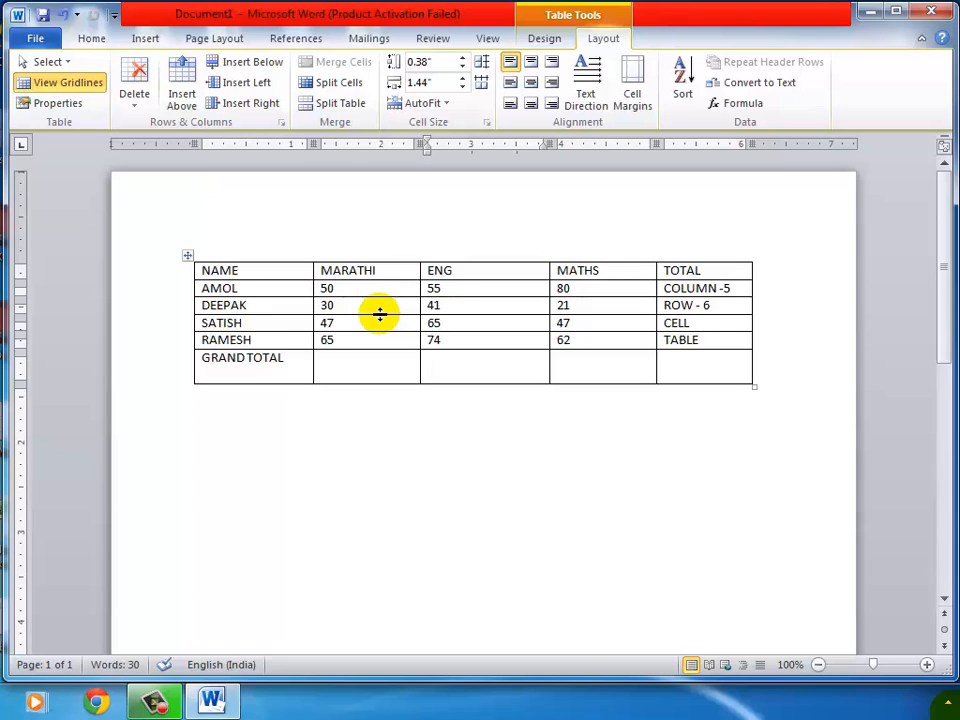
pyautogui.moveTo(380, 314); pyautogui.dragTo(384, 368)
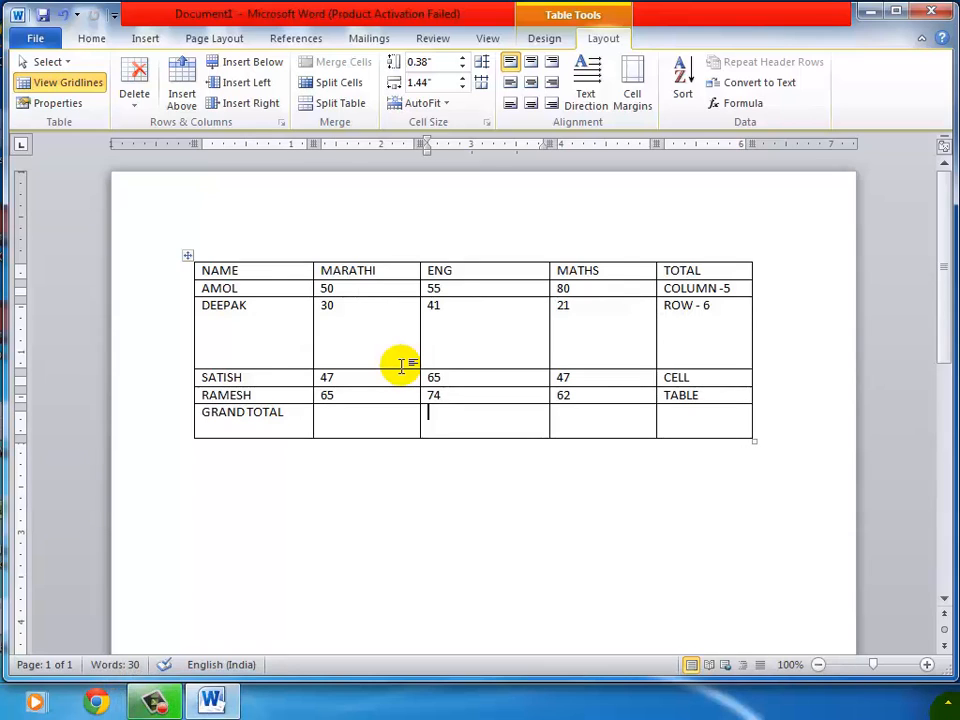
pyautogui.hotkey('ctrl', 'z')
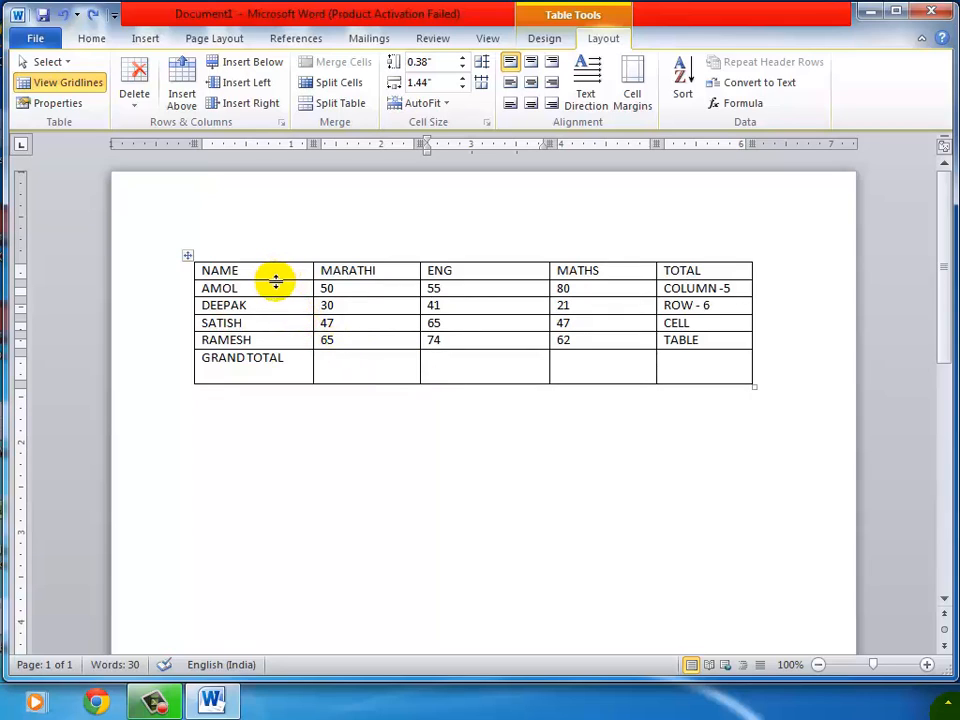
# Step: Shrink the column widths of the whole table with the cell width setting, and undo the change
pyautogui.click(188, 258)
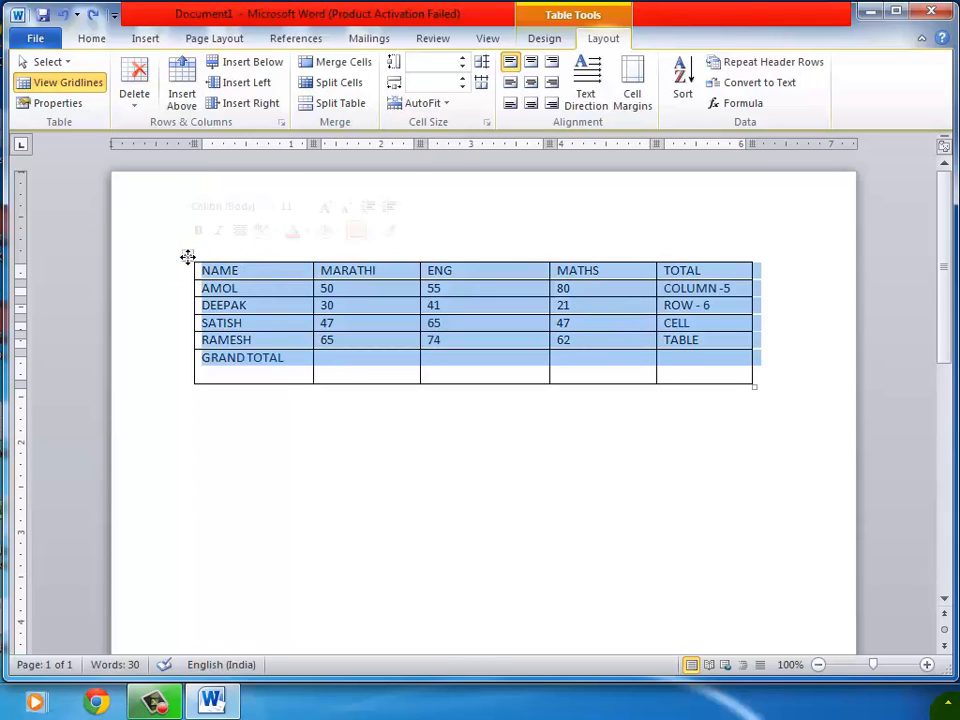
pyautogui.click(463, 84)
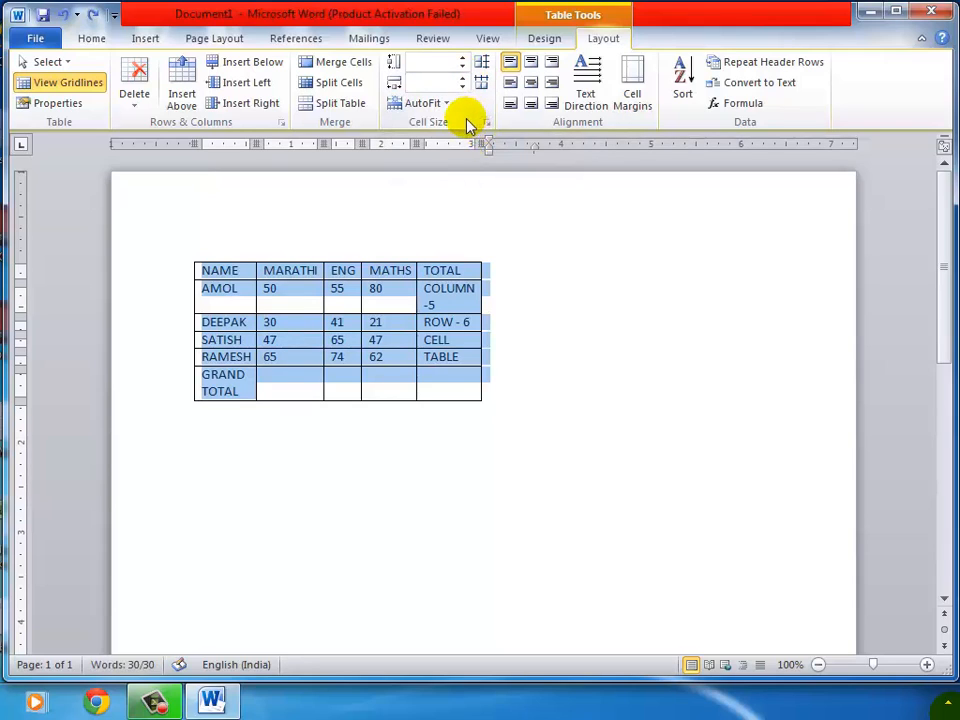
pyautogui.hotkey('ctrl', 'z')
pyautogui.click(441, 288)
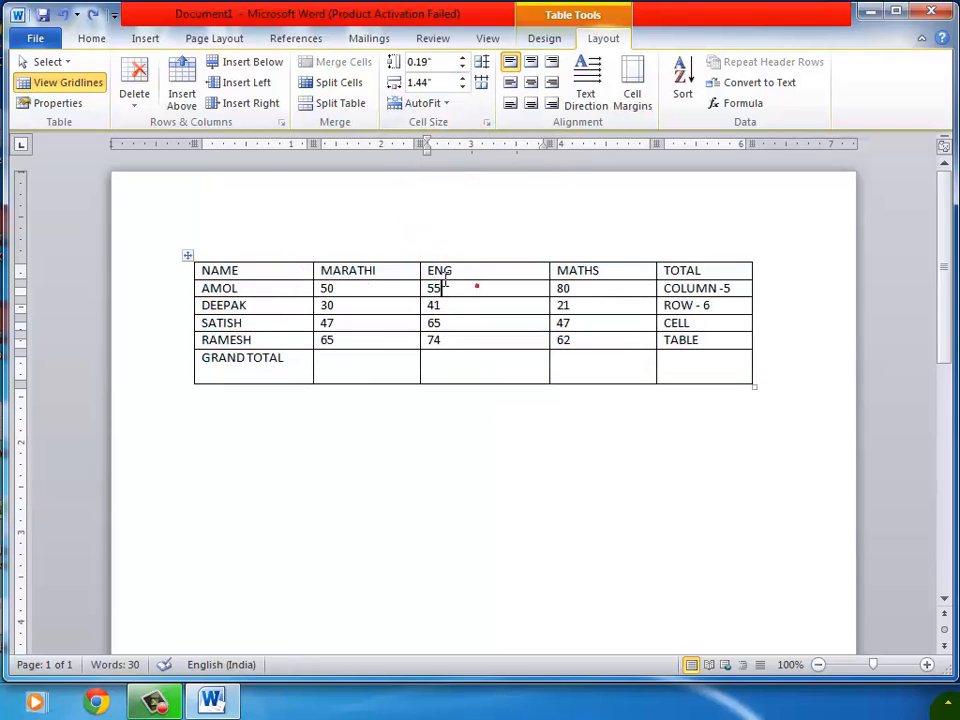
# Step: Increase the row height of the whole table to 1.3 inches
pyautogui.click(185, 258)
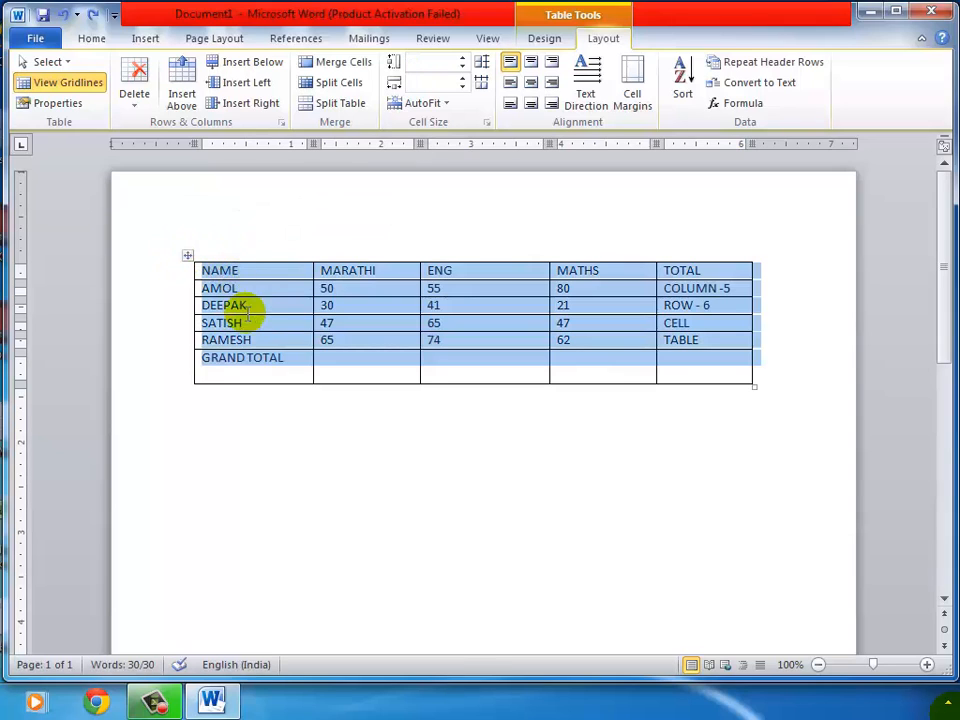
pyautogui.click(462, 60)
pyautogui.click(462, 60)
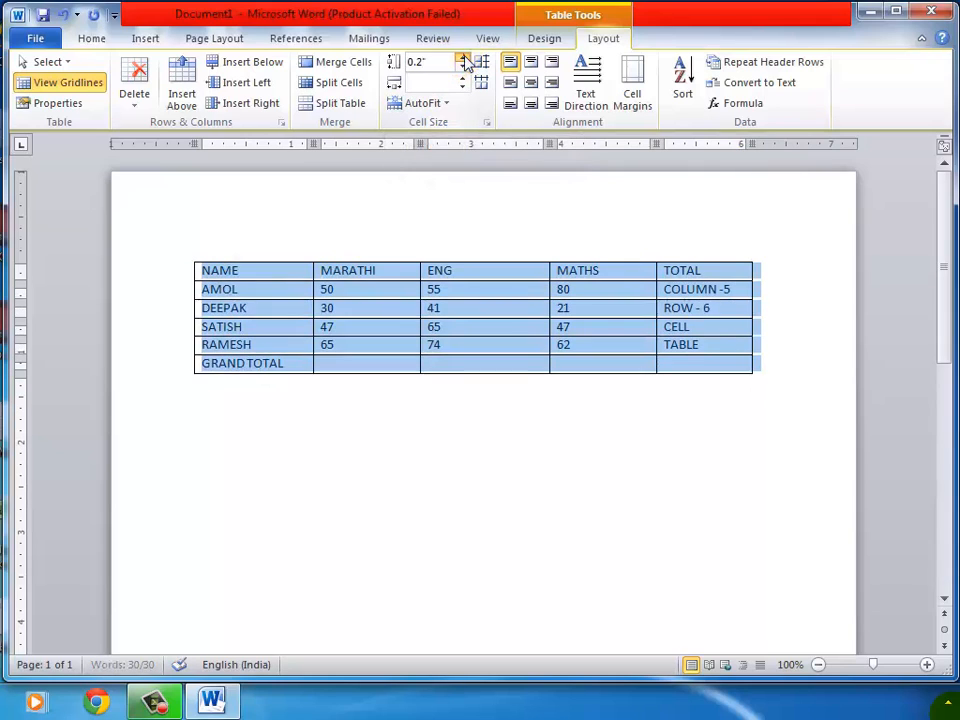
pyautogui.click(462, 60)
pyautogui.click(462, 60)
pyautogui.click(462, 60)
pyautogui.click(462, 60)
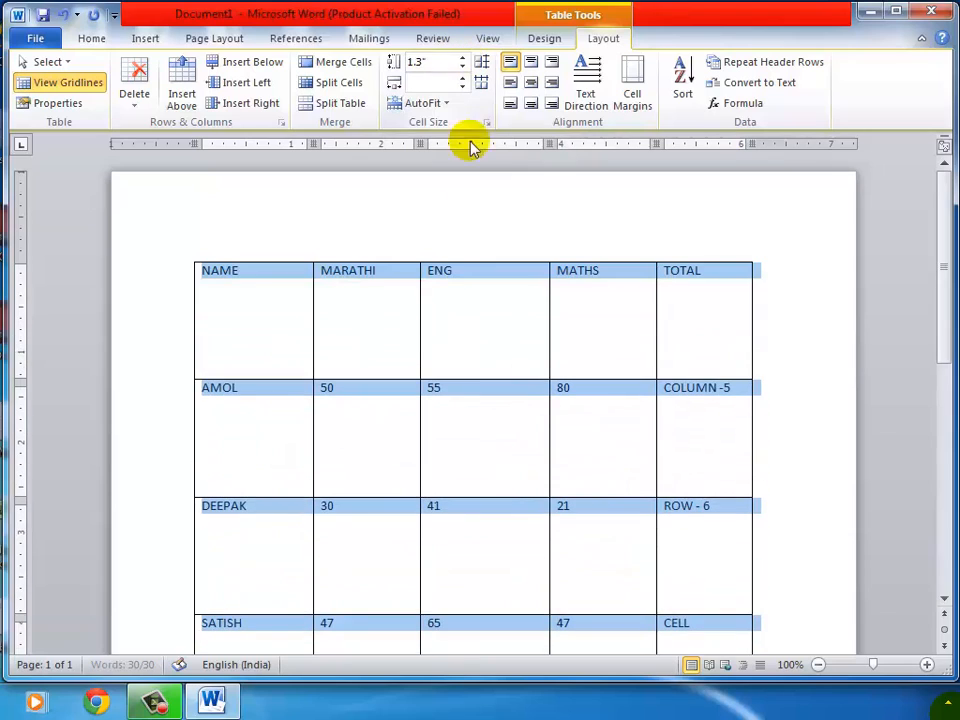
# Step: Reduce the row height of all table rows to 0.3 inches
pyautogui.click(462, 67)
pyautogui.click(462, 67)
pyautogui.click(462, 67)
pyautogui.click(462, 67)
pyautogui.click(462, 67)
pyautogui.click(462, 67)
pyautogui.click(462, 67)
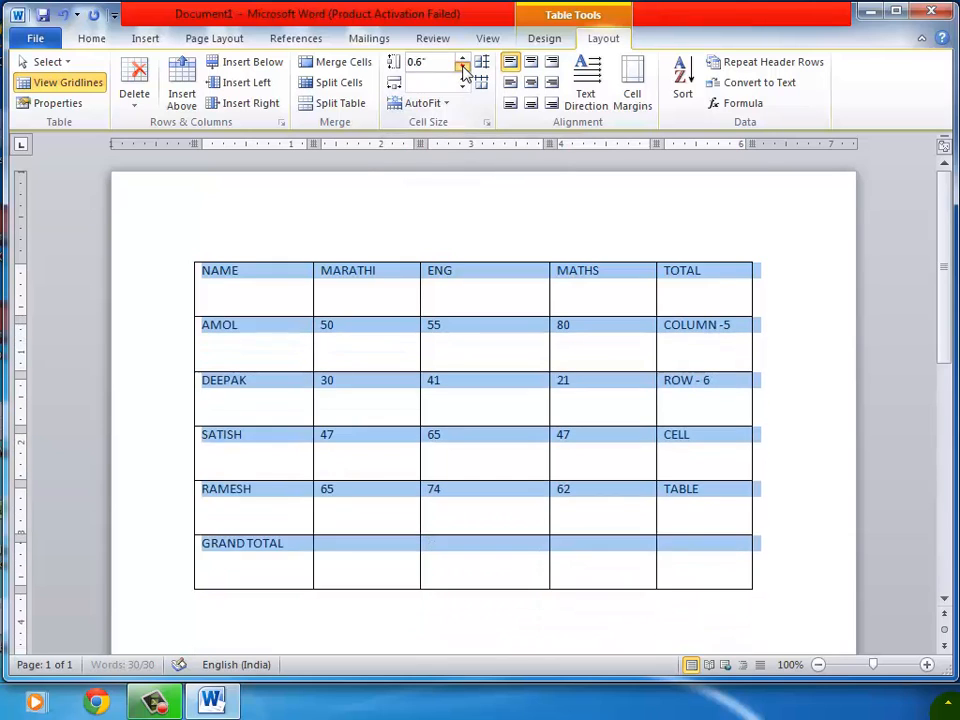
pyautogui.click(462, 67)
pyautogui.click(462, 67)
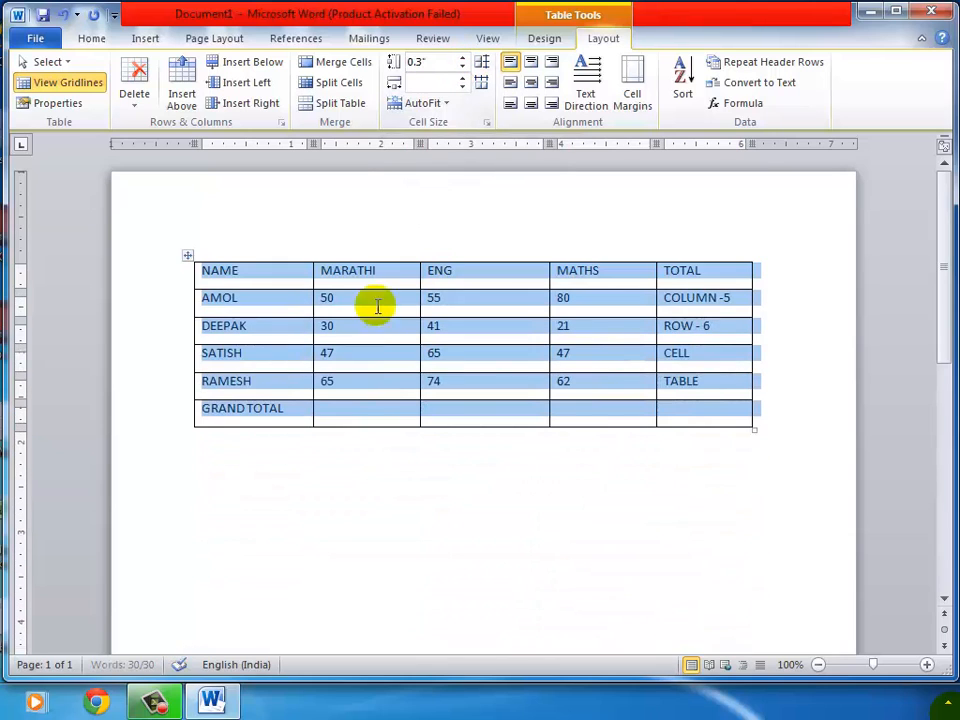
pyautogui.click(378, 307)
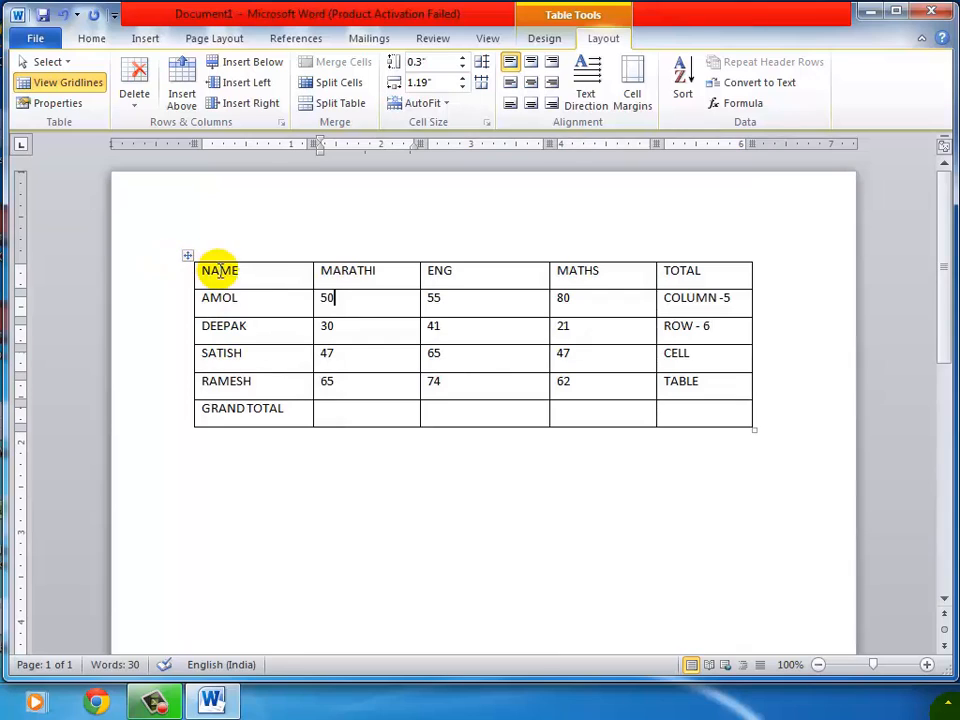
# Step: Set the height of every row in the table to 0.6 inches
pyautogui.click(187, 257)
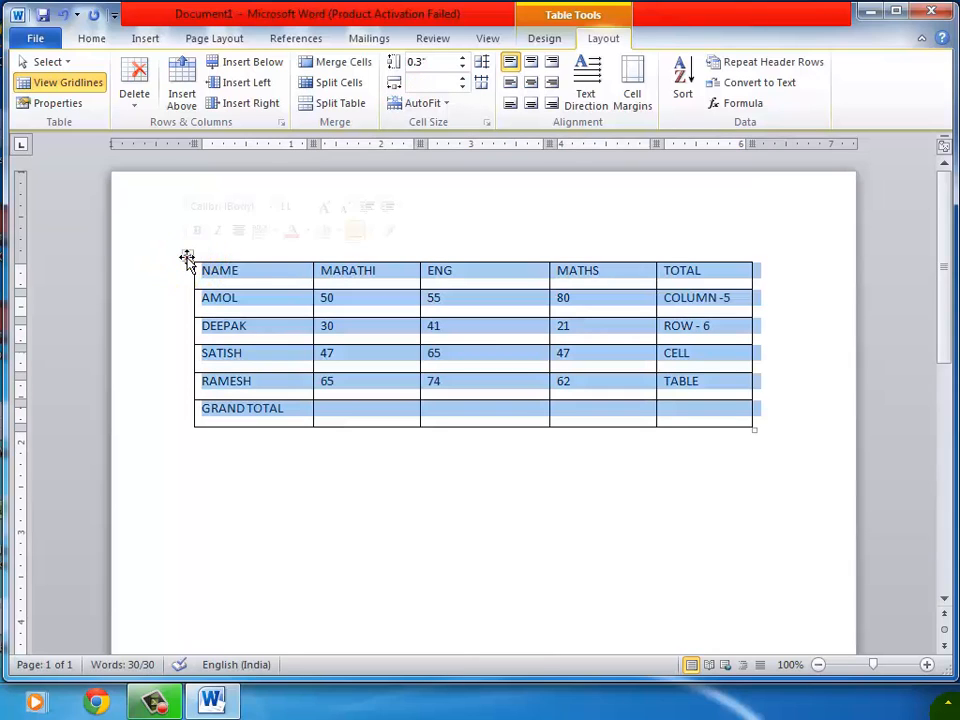
pyautogui.click(462, 58)
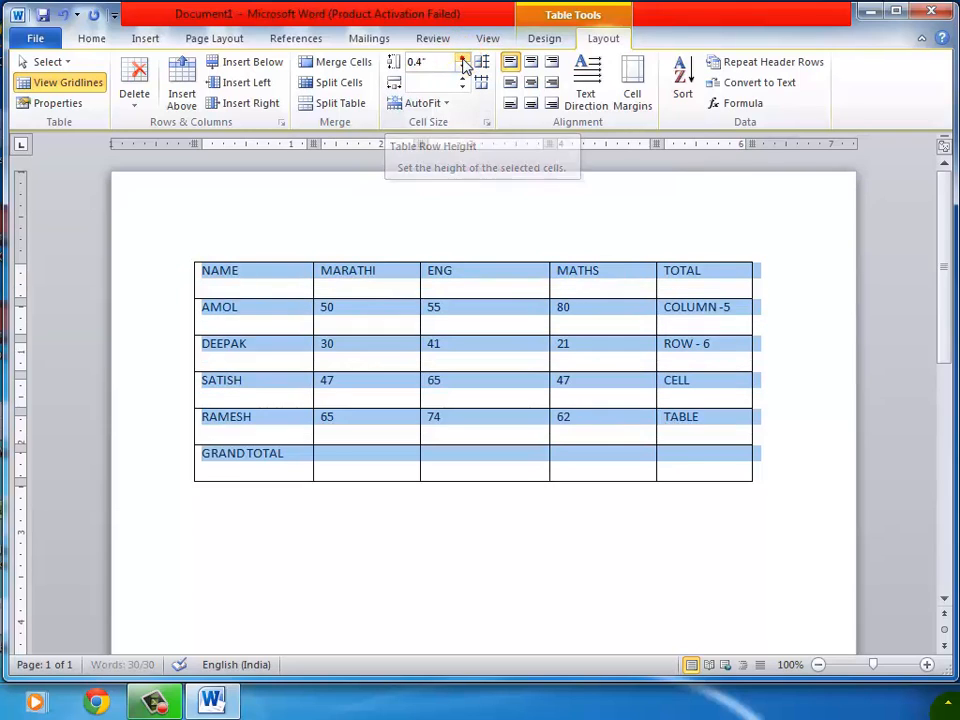
pyautogui.click(462, 58)
pyautogui.click(462, 58)
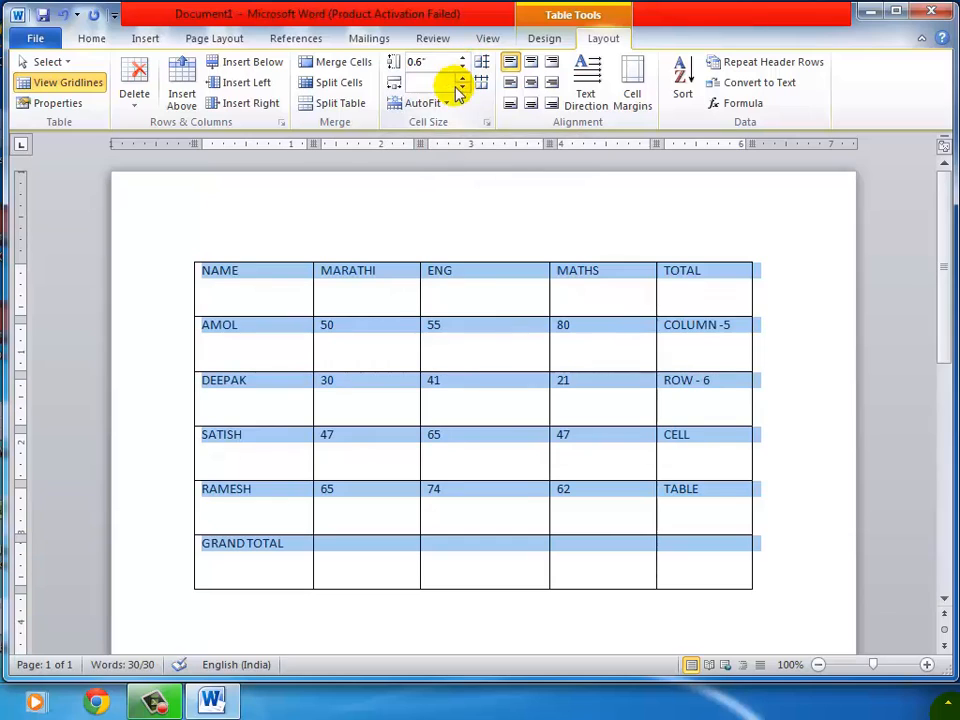
pyautogui.click(615, 340)
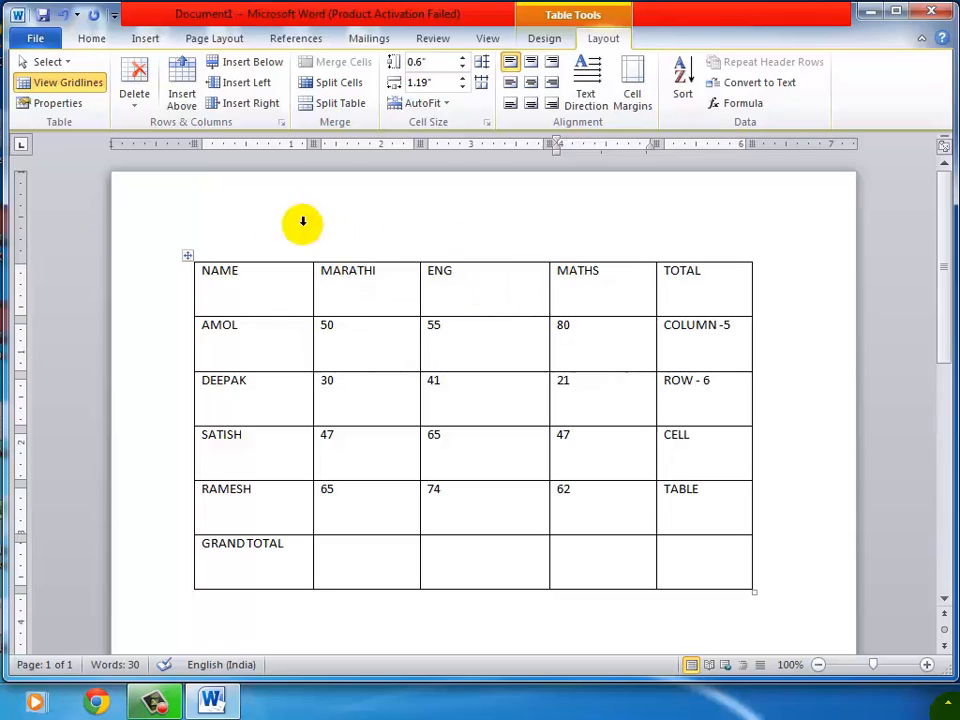
# Step: Centre the text of all table cells both horizontally and vertically
pyautogui.click(186, 260)
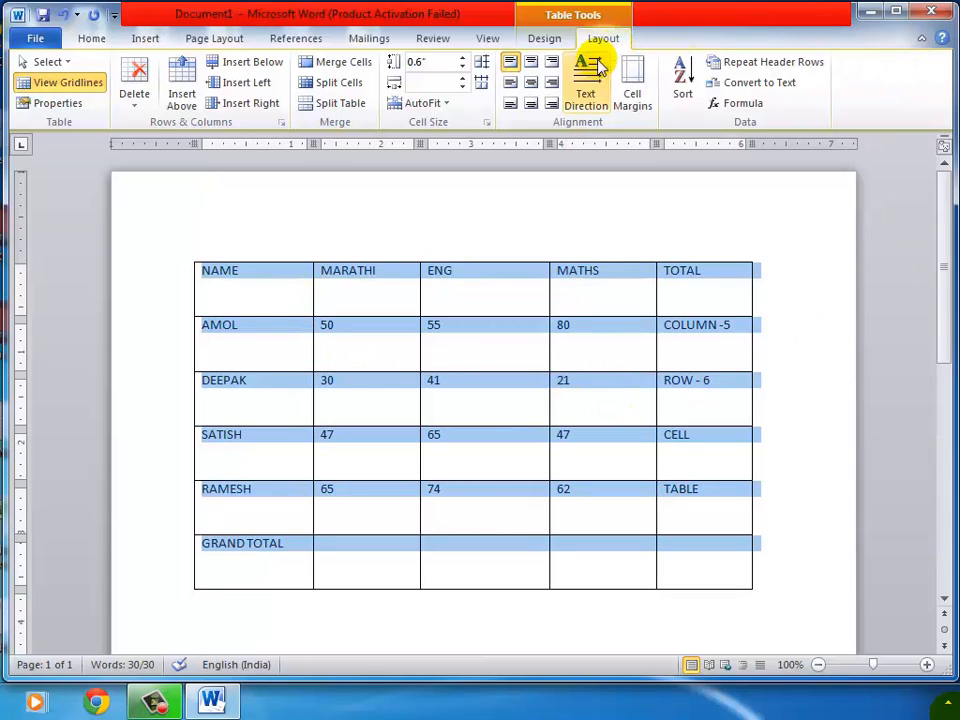
pyautogui.click(537, 88)
pyautogui.click(518, 302)
pyautogui.click(480, 300)
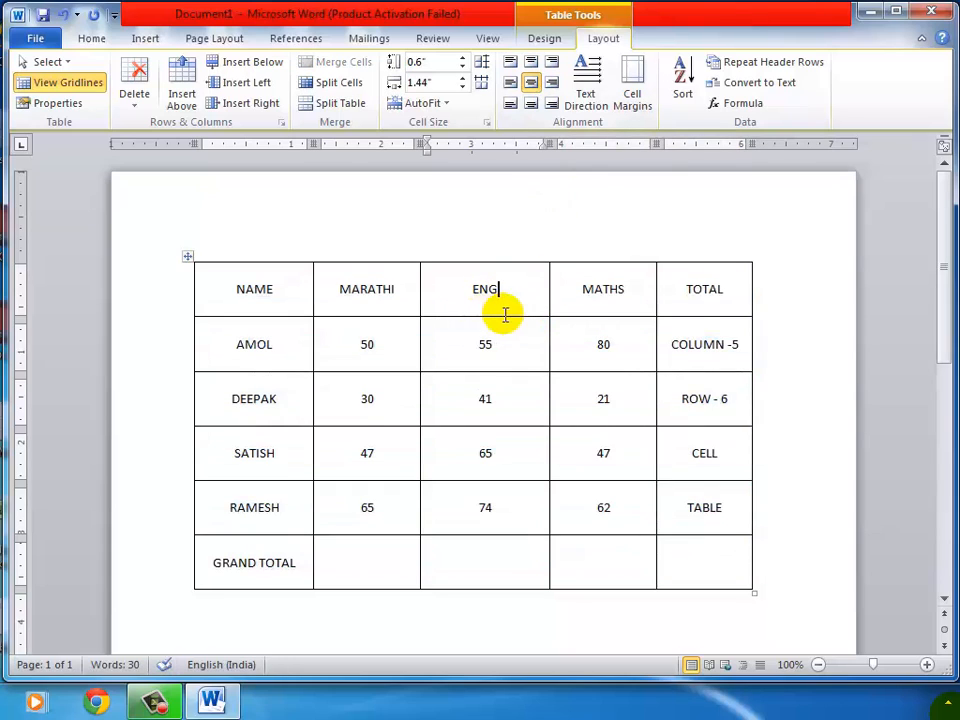
# Step: Align the text of all table cells to the bottom left
pyautogui.click(188, 258)
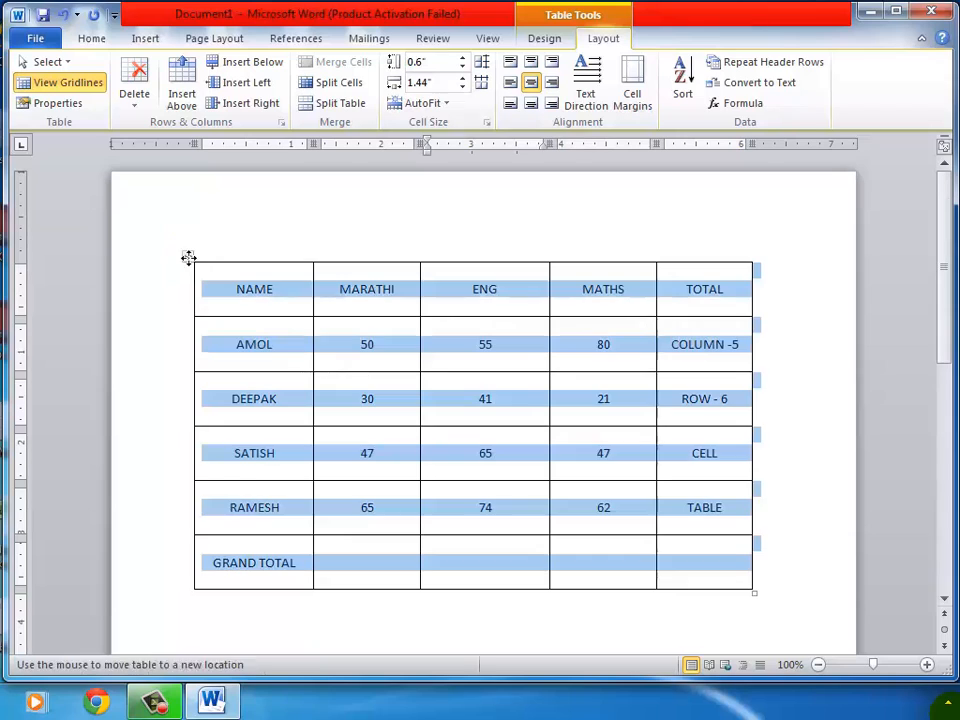
pyautogui.click(511, 104)
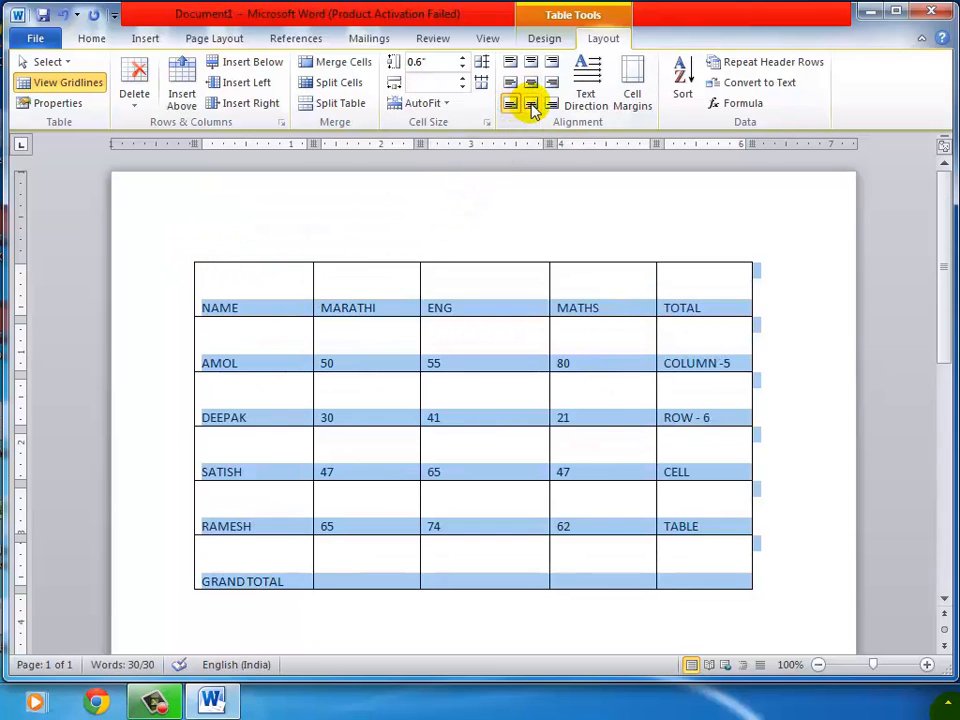
# Step: Try the bottom-centre and bottom-right cell alignments, and centre the text of all table cells horizontally and vertically
pyautogui.click(531, 104)
pyautogui.click(550, 104)
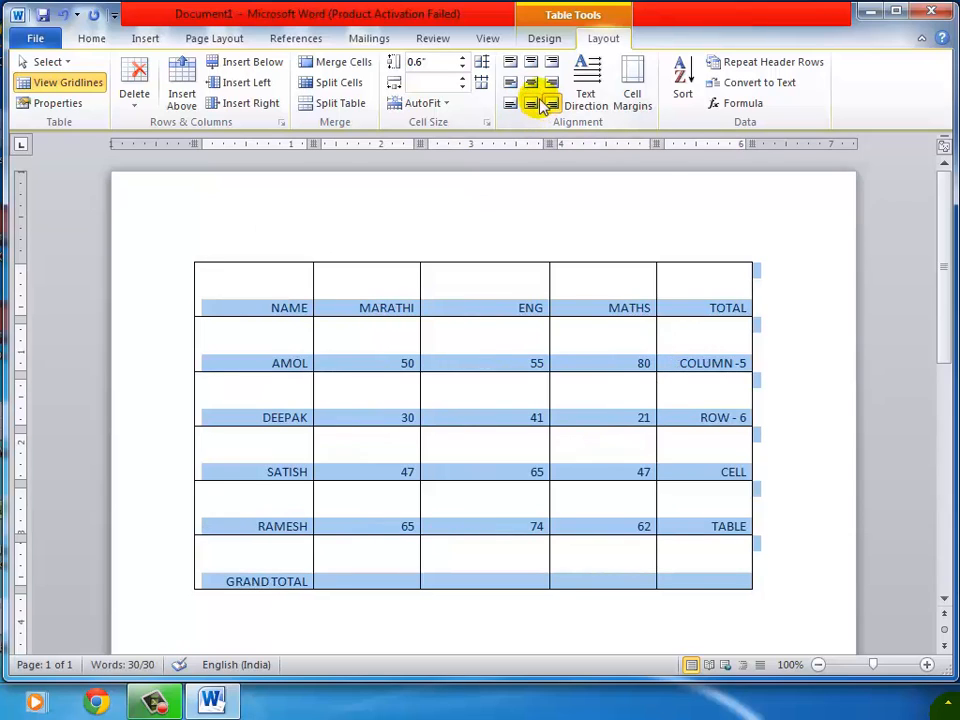
pyautogui.click(531, 83)
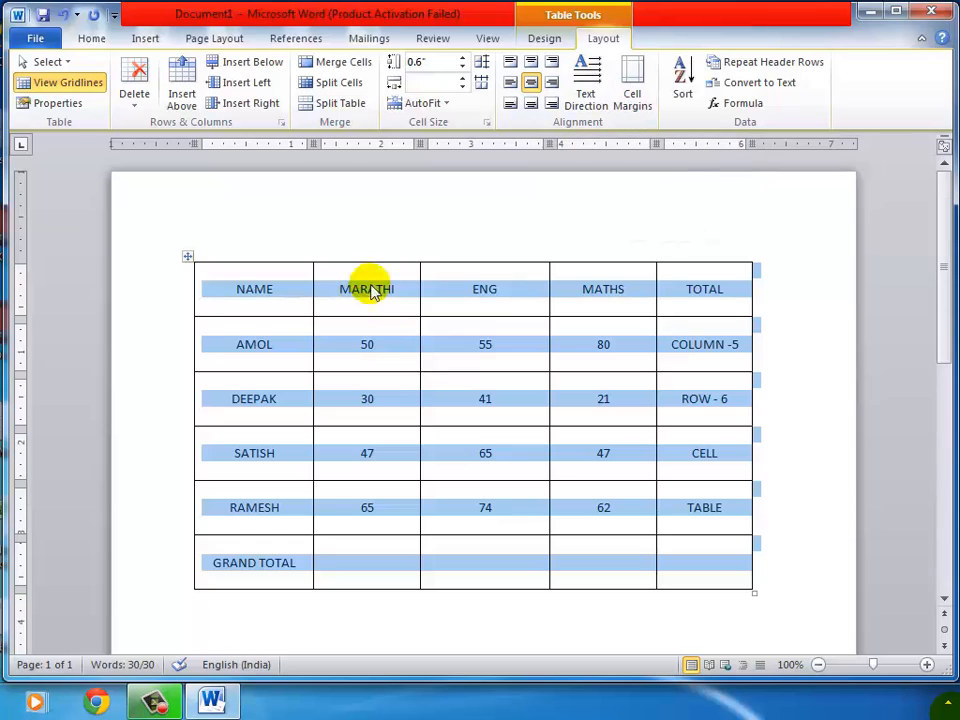
# Step: Rotate the text of all table cells to vertical and switch its direction back to horizontal
pyautogui.click(590, 72)
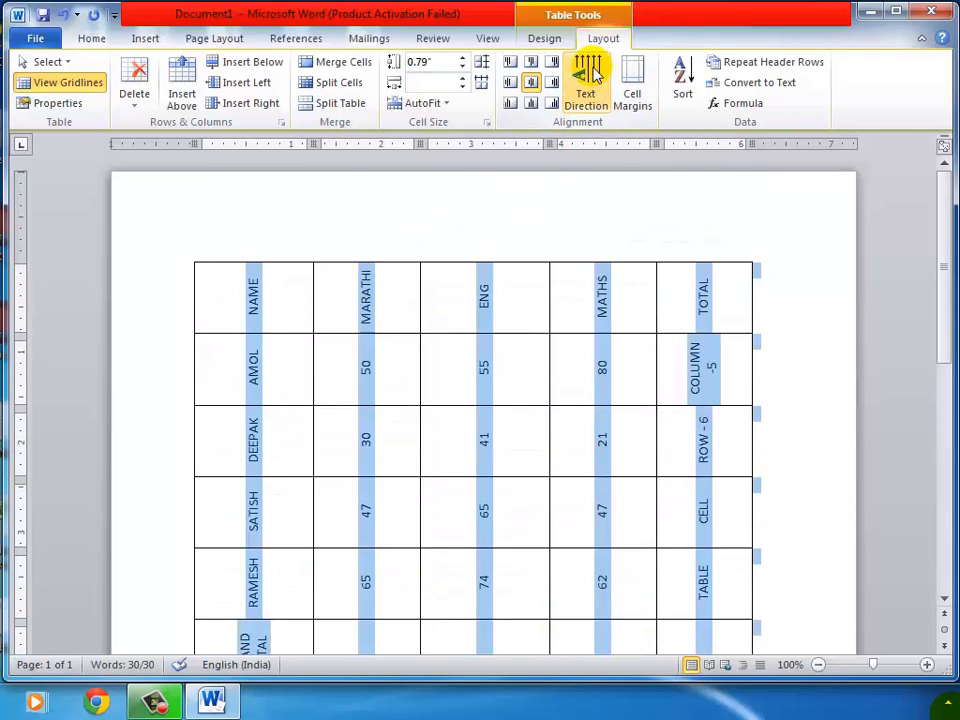
pyautogui.click(591, 72)
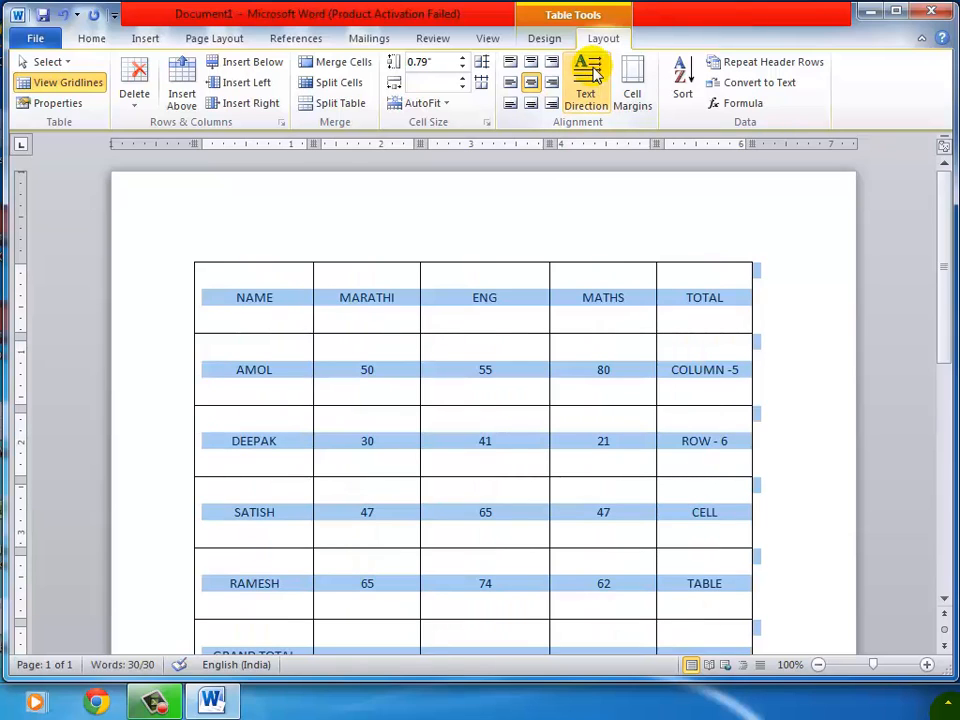
pyautogui.click(461, 301)
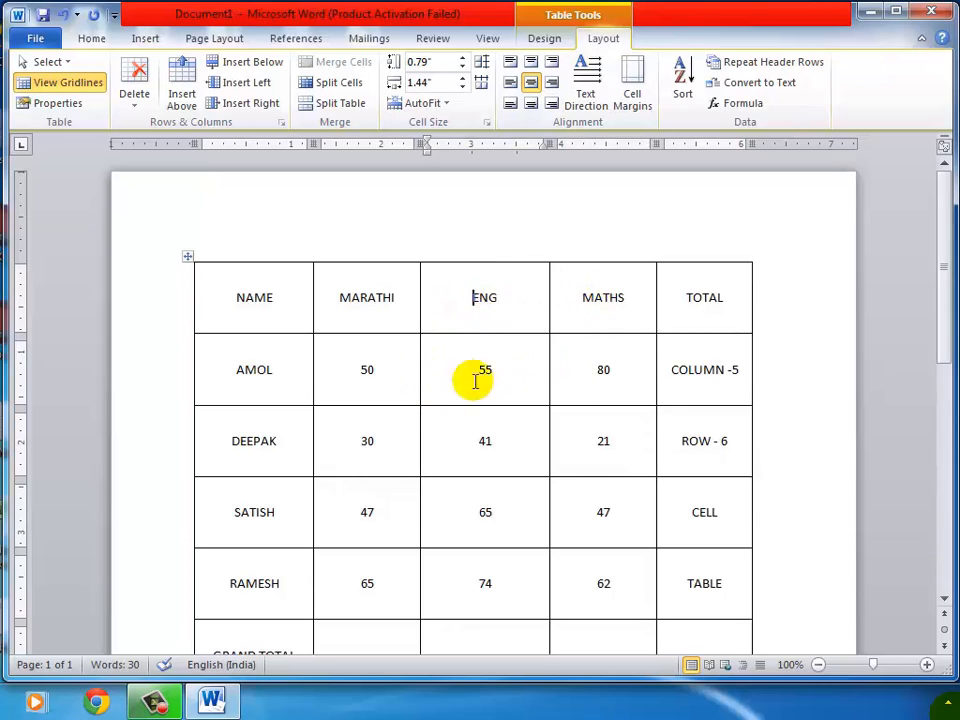
# Step: Delete the entire marks table
pyautogui.click(433, 370)
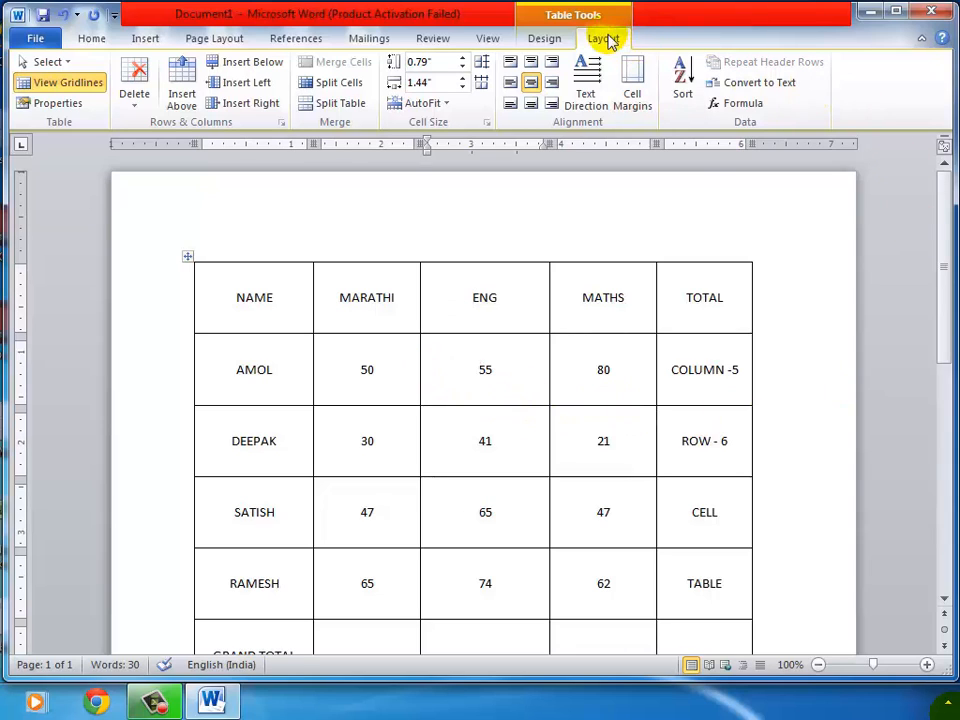
pyautogui.click(138, 107)
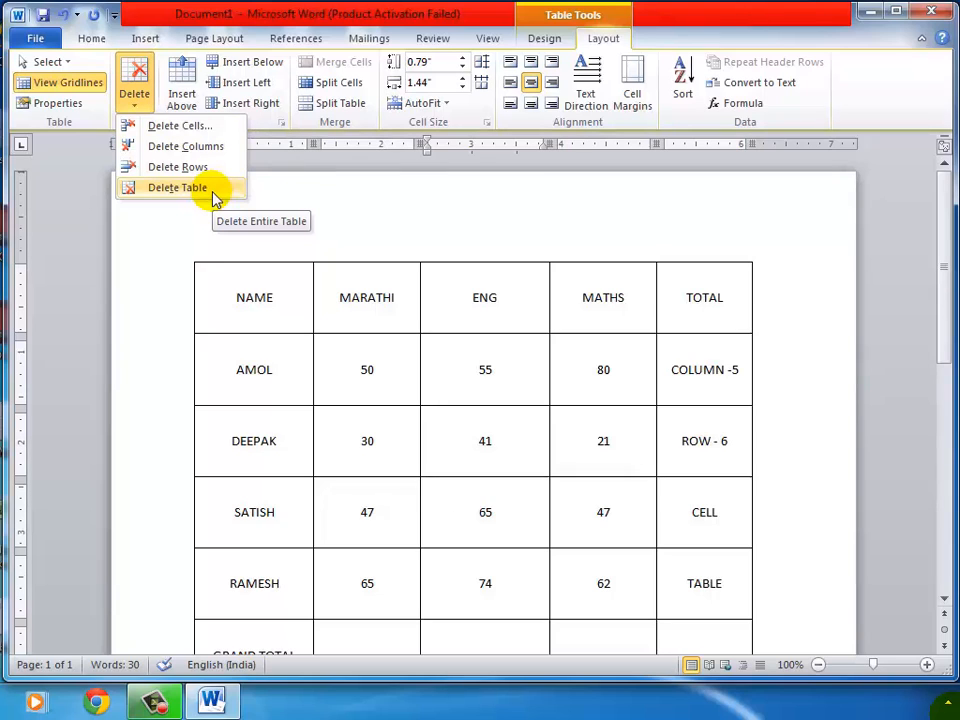
pyautogui.click(177, 188)
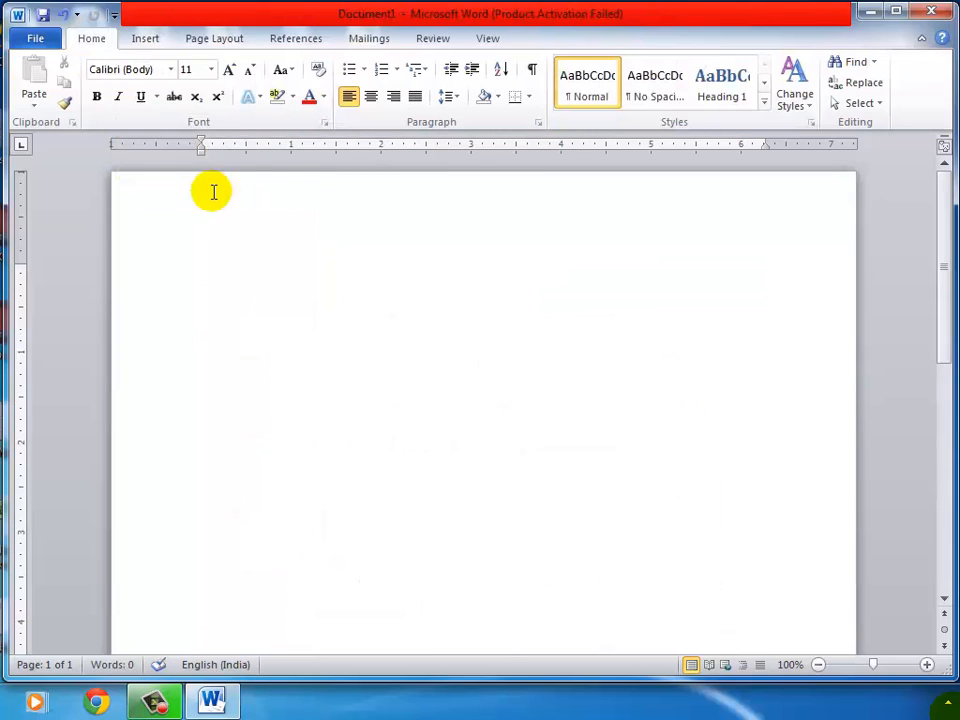
# Step: Undo the table deletion and the earlier text direction, alignment and row height changes, back to top-left text in 0.3-inch rows
pyautogui.click(64, 16)
pyautogui.click(64, 16)
pyautogui.click(64, 16)
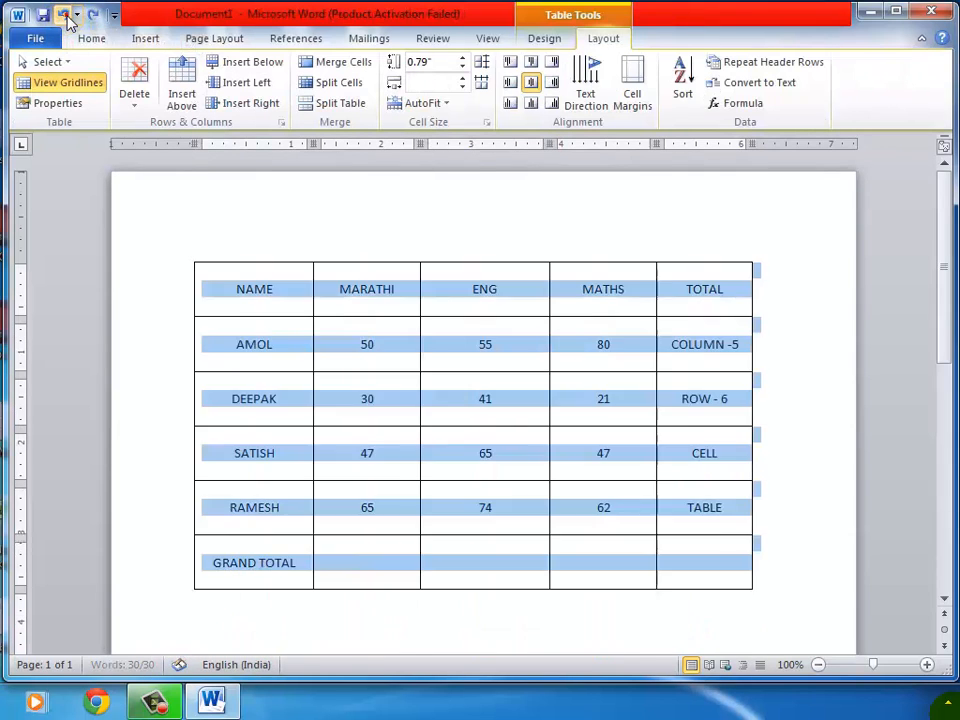
pyautogui.click(64, 16)
pyautogui.click(64, 16)
pyautogui.click(64, 16)
pyautogui.click(64, 16)
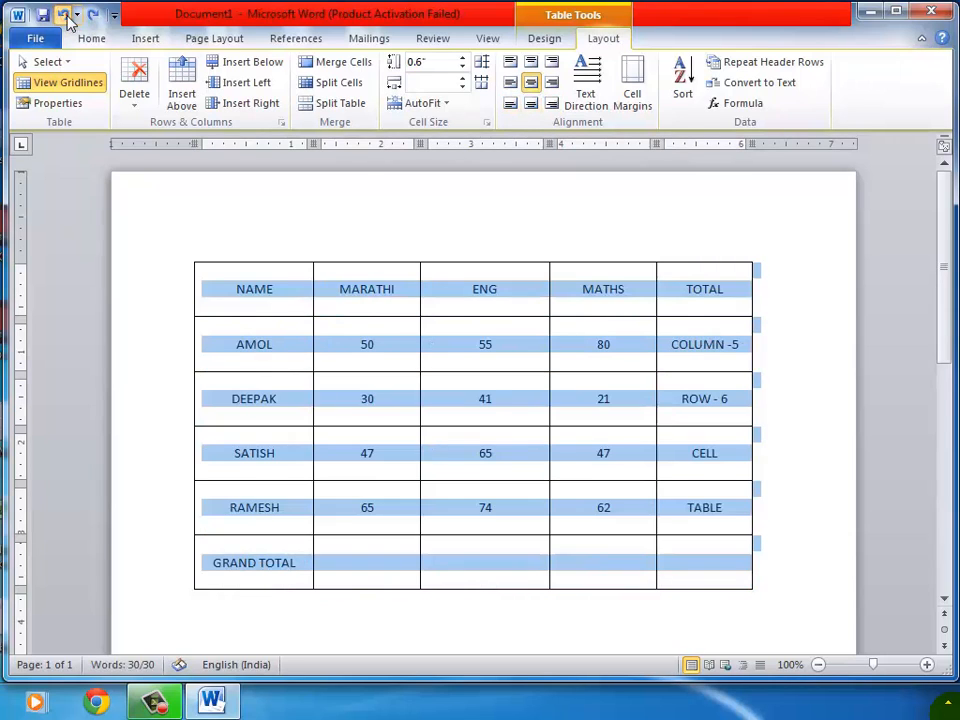
pyautogui.click(64, 16)
pyautogui.click(64, 16)
pyautogui.click(64, 16)
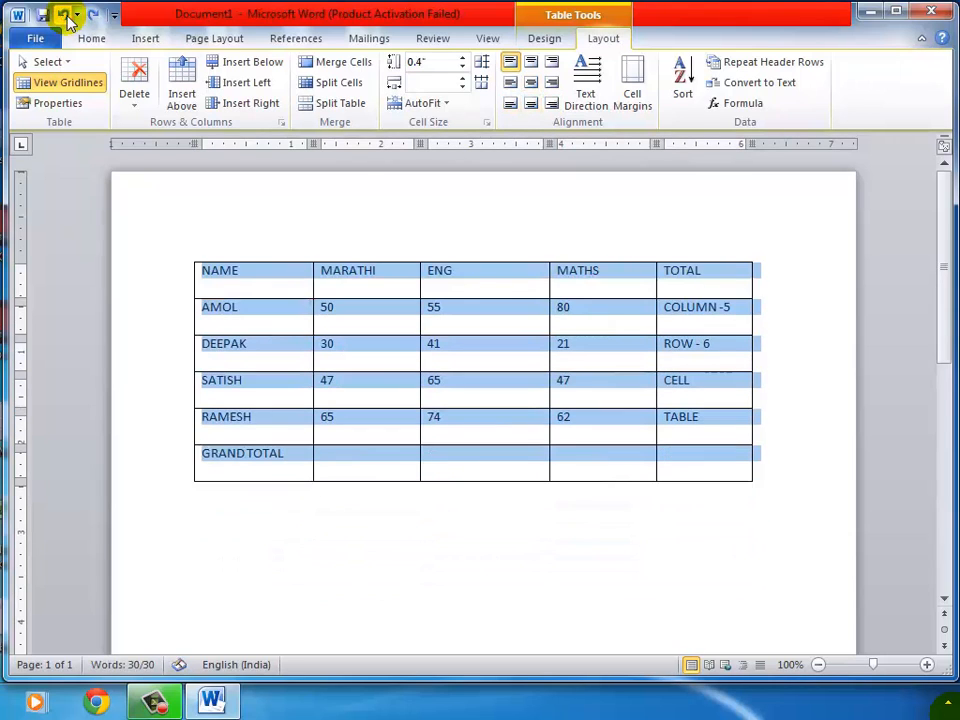
pyautogui.click(64, 16)
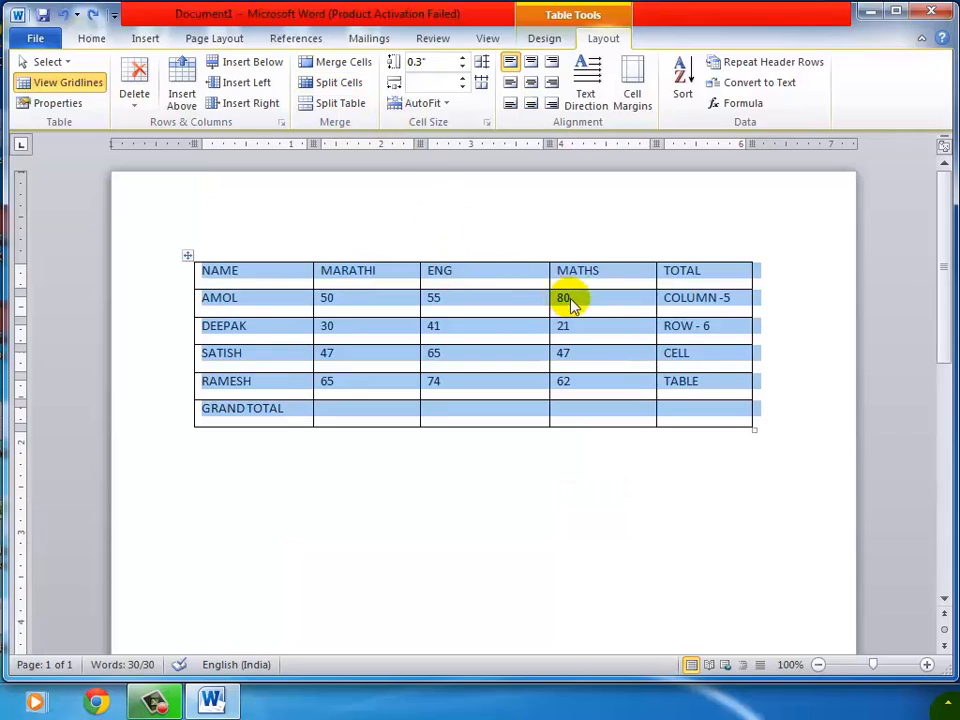
# Step: Apply the red built-in table style with gridlines and banded rows to the whole marks table
pyautogui.click(573, 302)
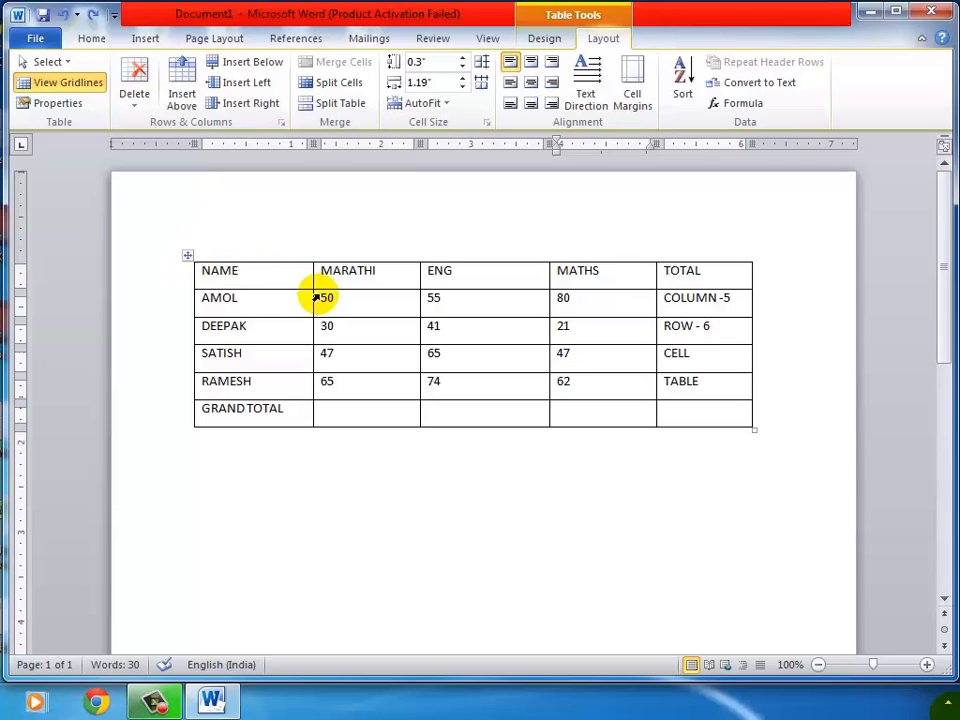
pyautogui.click(189, 259)
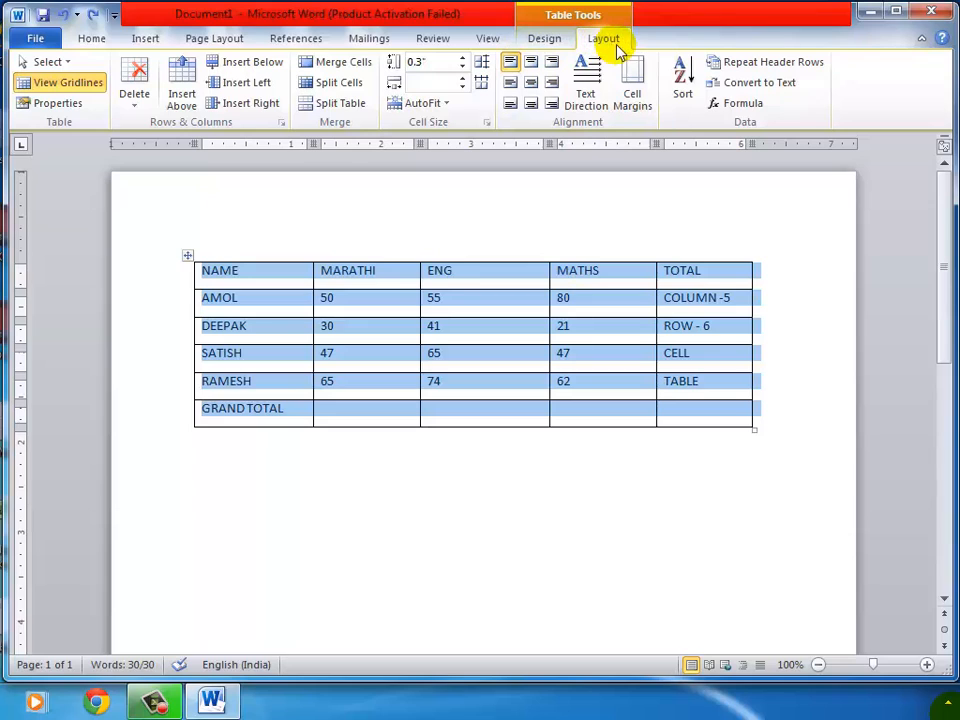
pyautogui.click(546, 40)
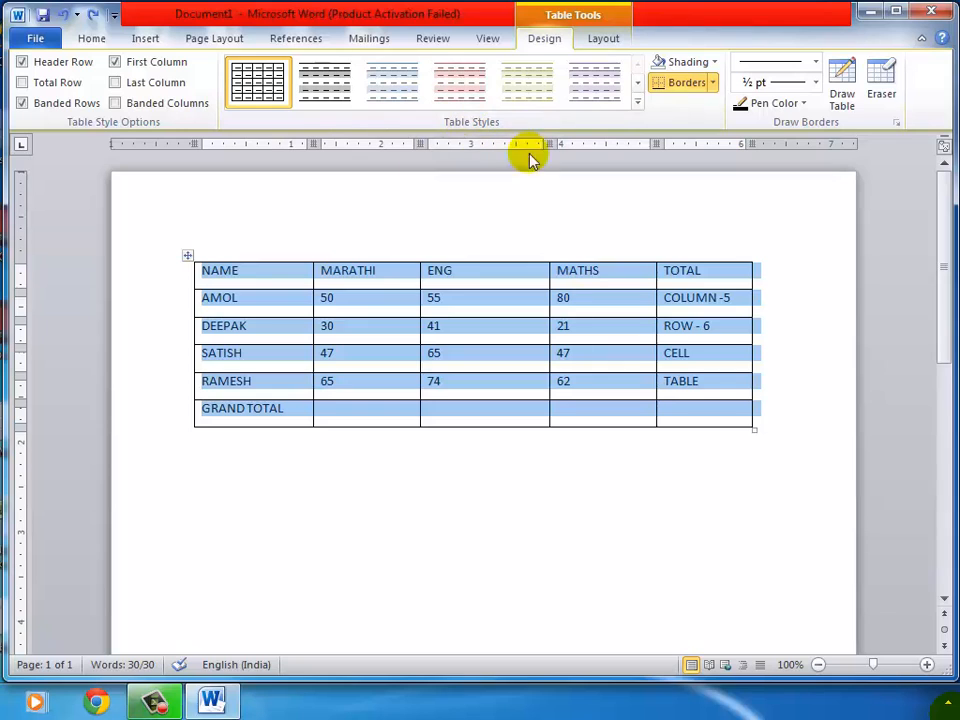
pyautogui.click(637, 103)
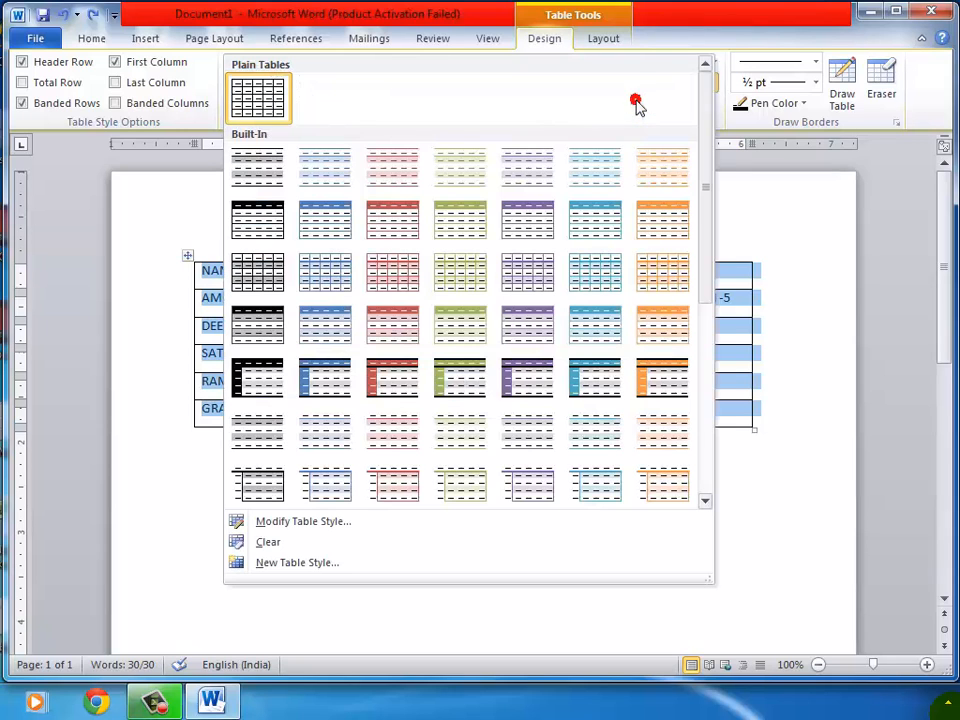
pyautogui.click(391, 276)
pyautogui.click(518, 298)
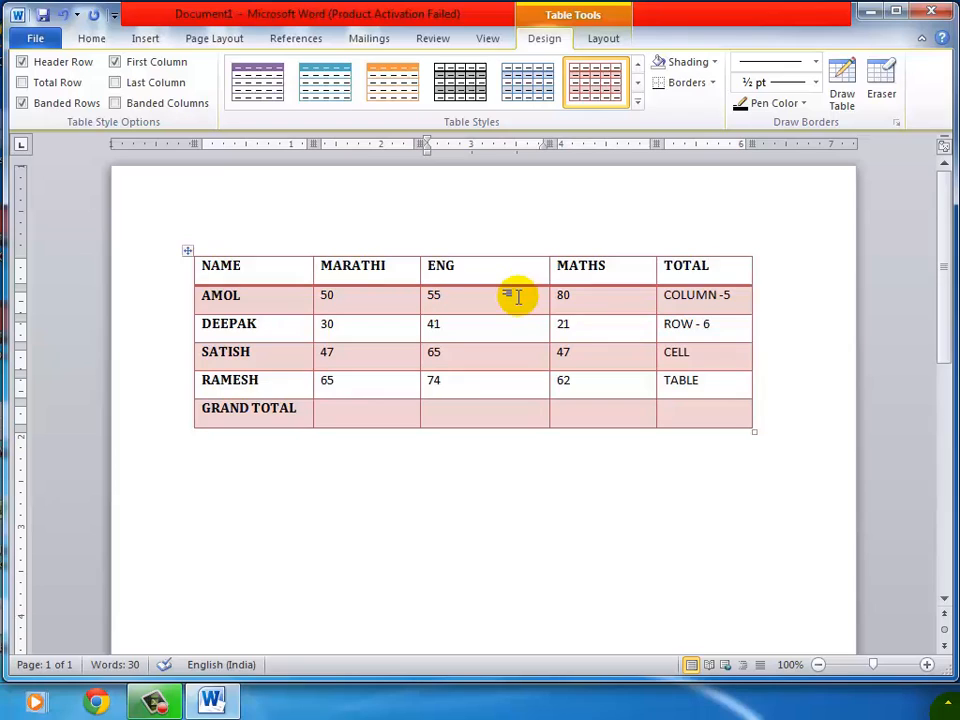
# Step: Switch the marks table back to the plain black-bordered grid style
pyautogui.click(638, 108)
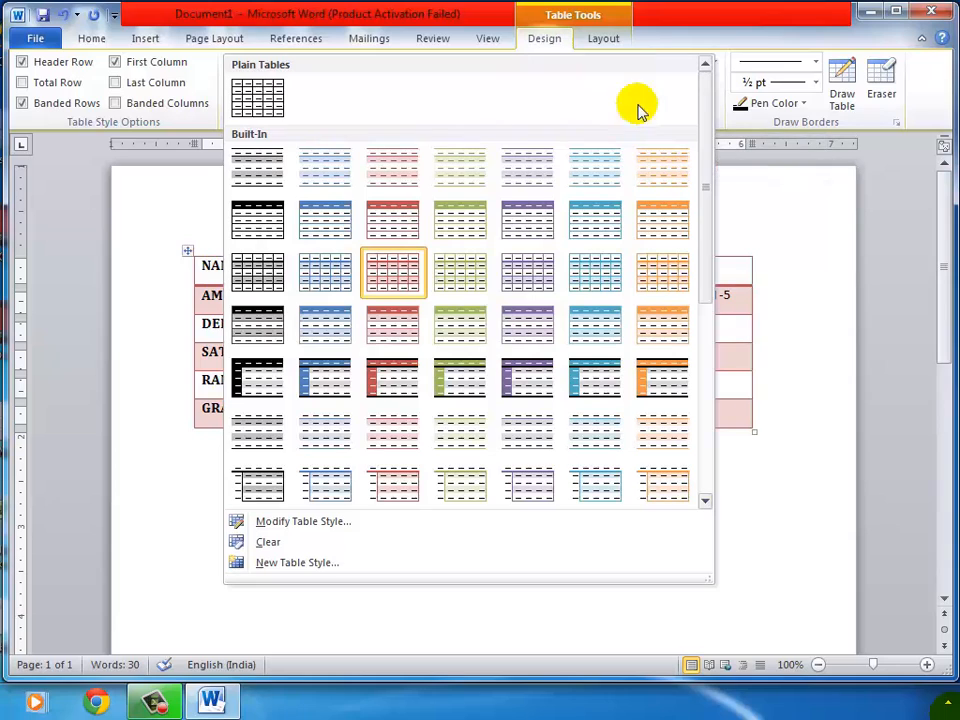
pyautogui.click(256, 98)
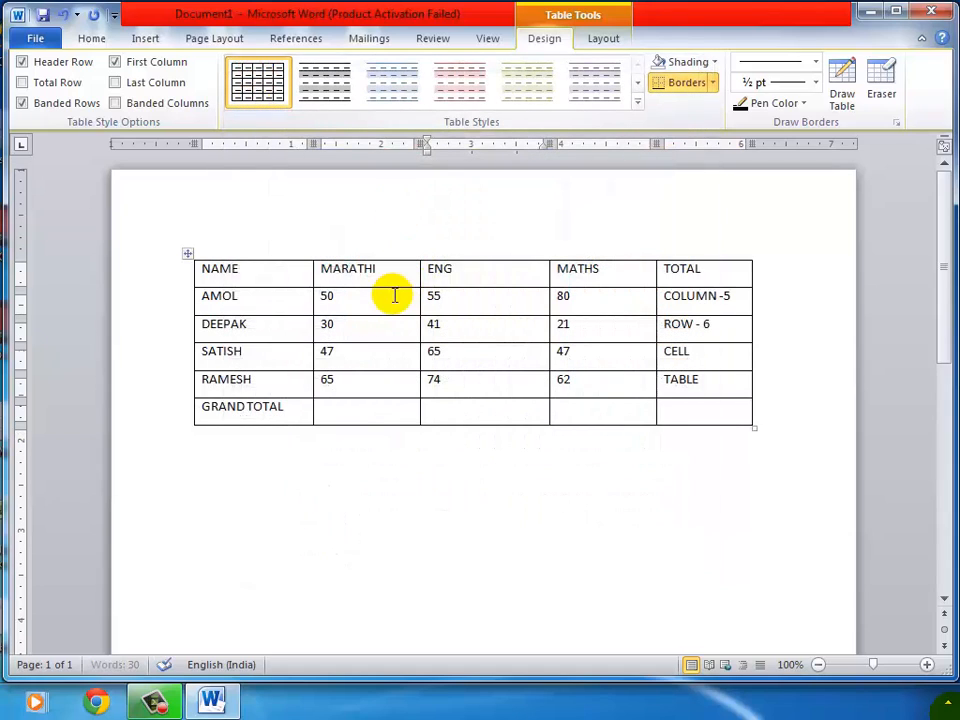
pyautogui.click(480, 300)
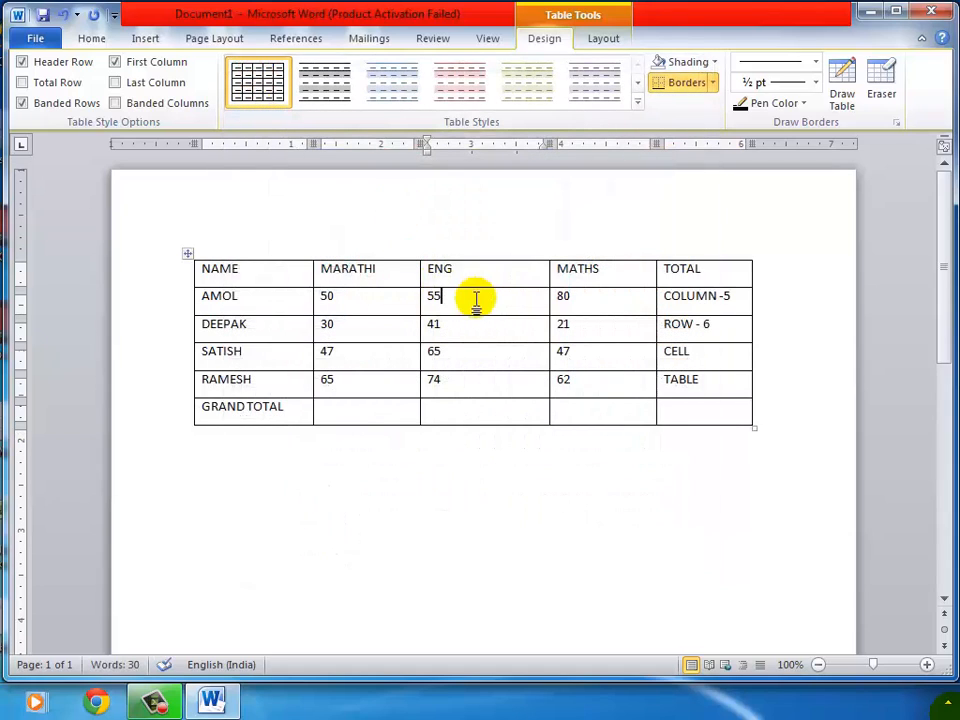
pyautogui.click(189, 257)
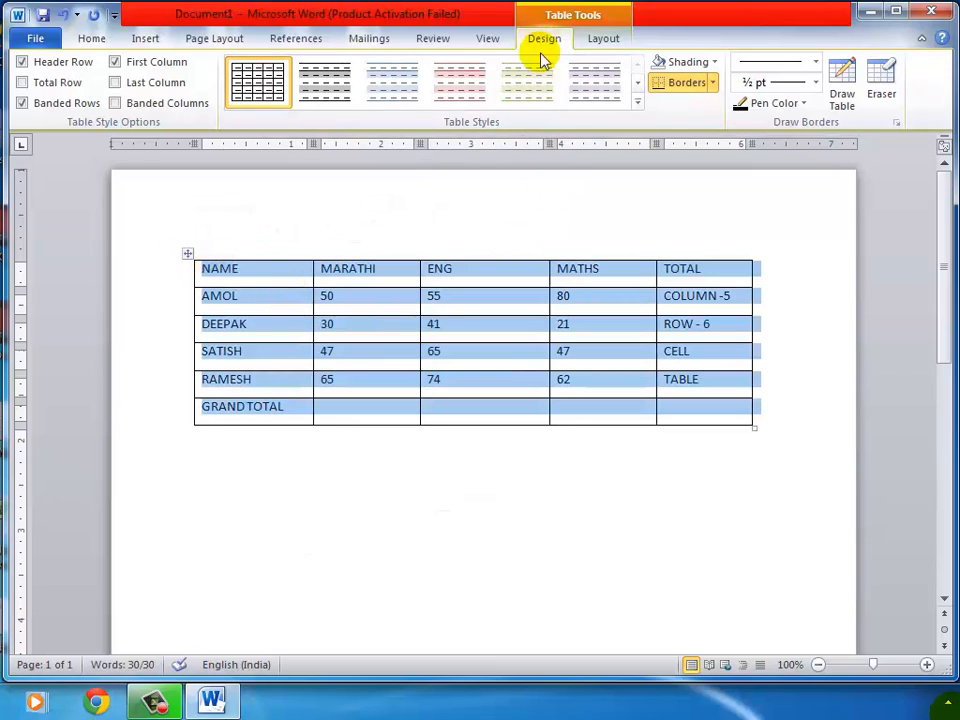
pyautogui.click(636, 101)
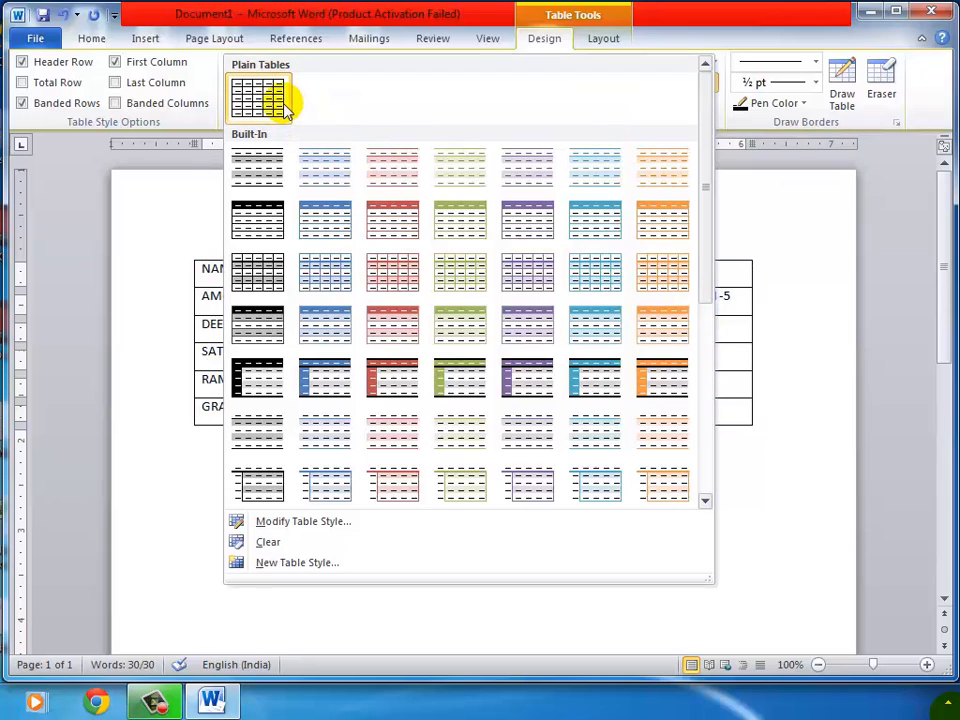
pyautogui.click(640, 28)
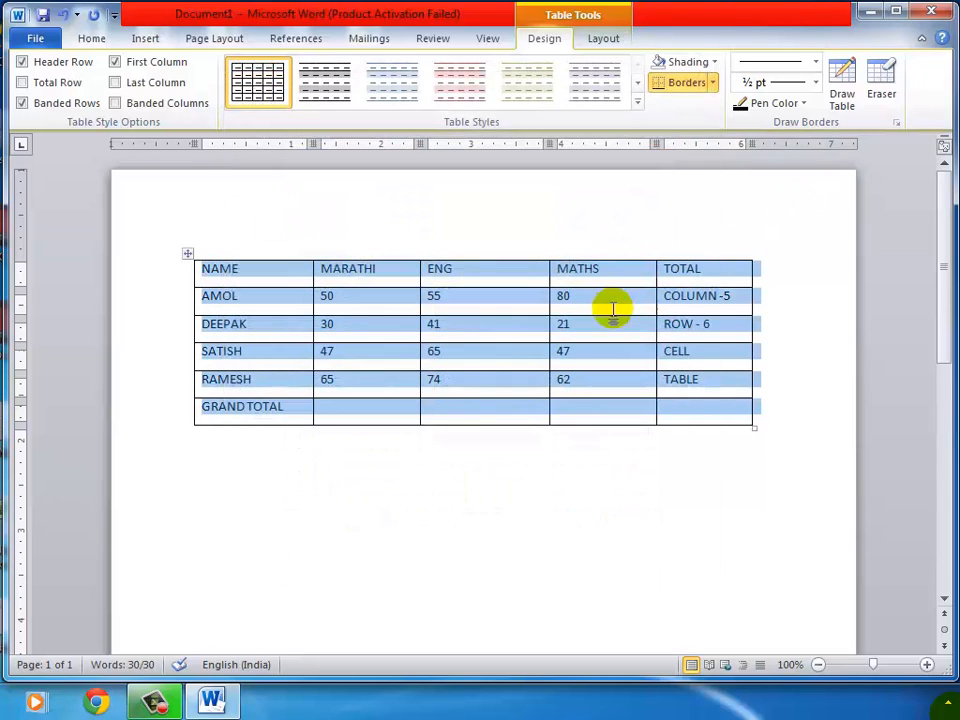
pyautogui.click(490, 302)
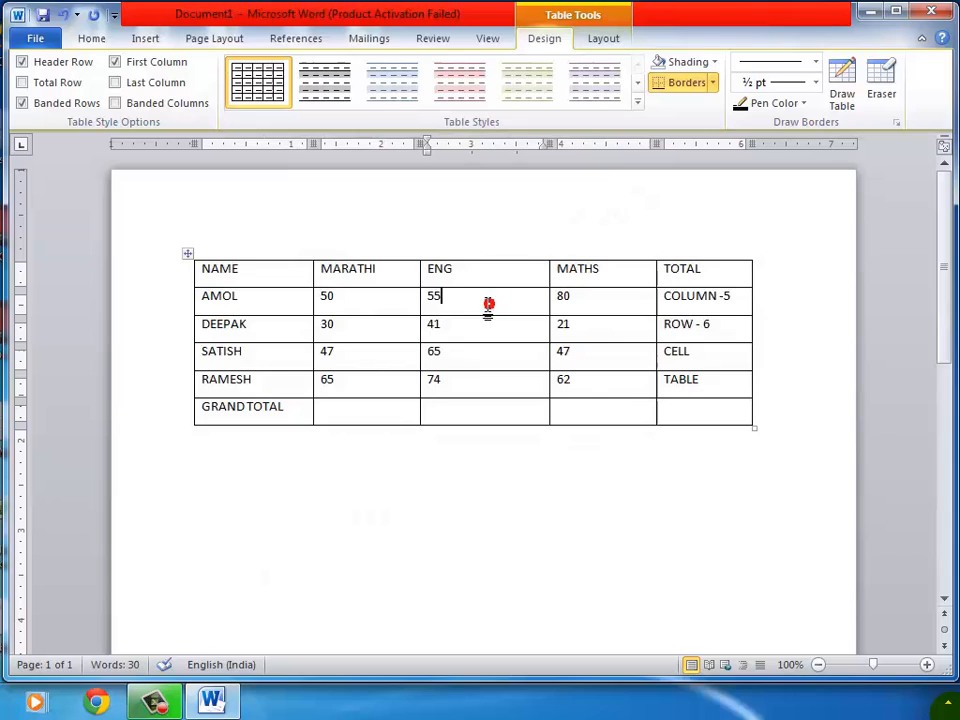
# Step: Shade every cell of the marks table in a light purple theme colour
pyautogui.click(188, 254)
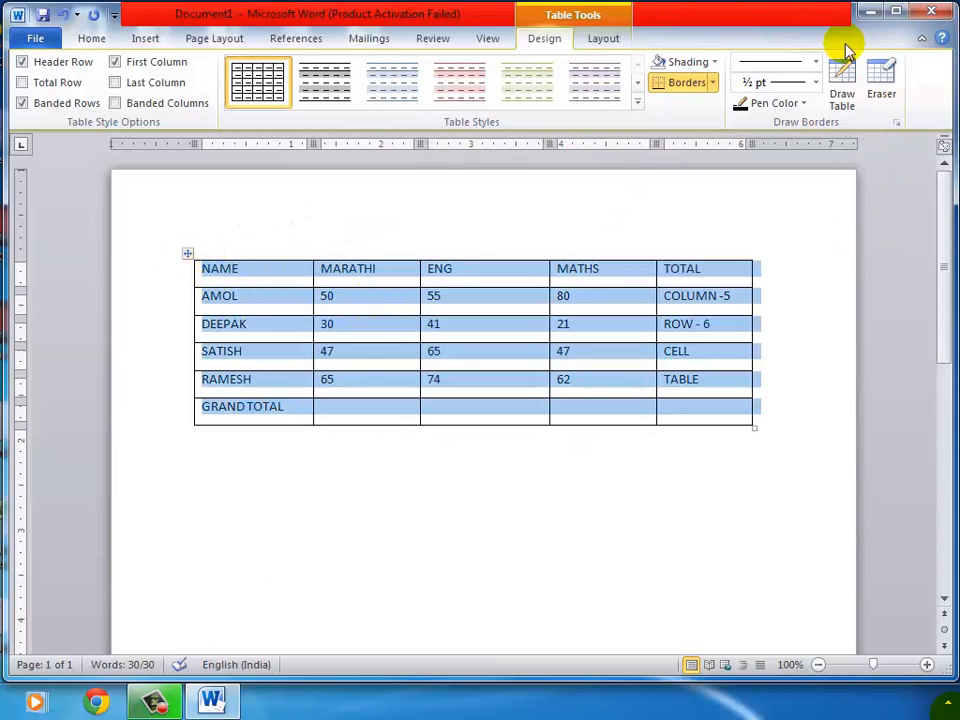
pyautogui.click(716, 64)
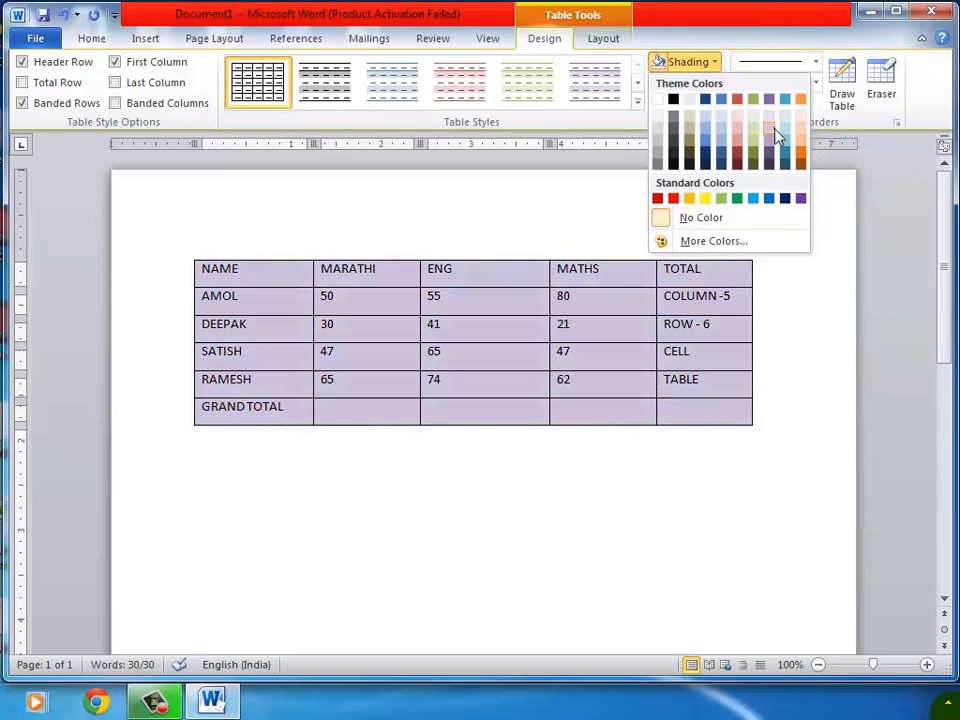
pyautogui.click(775, 131)
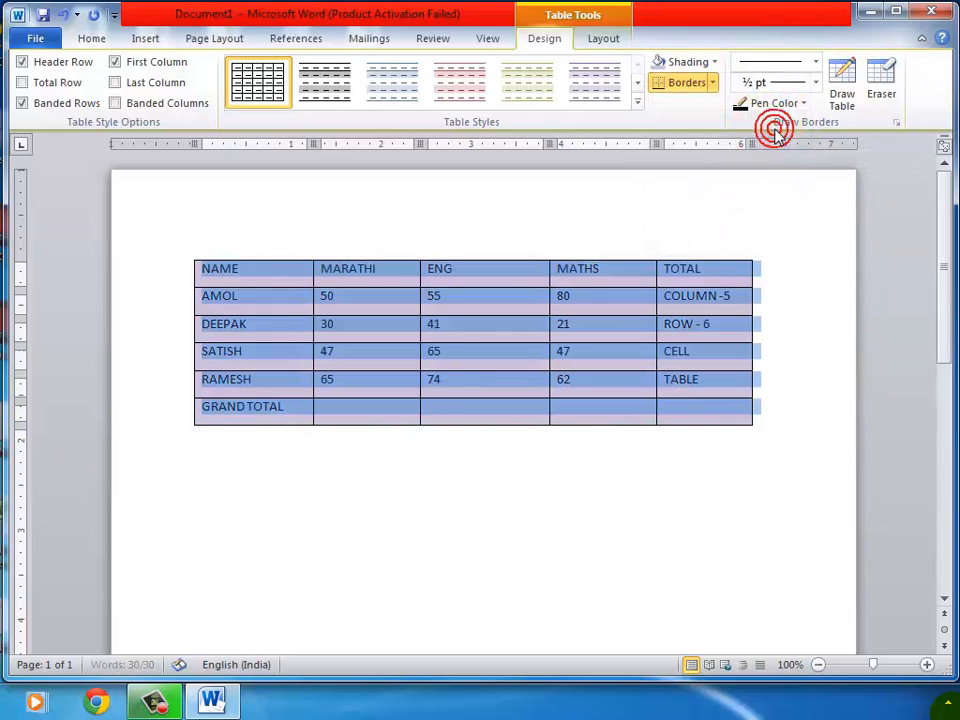
pyautogui.click(483, 297)
pyautogui.click(482, 297)
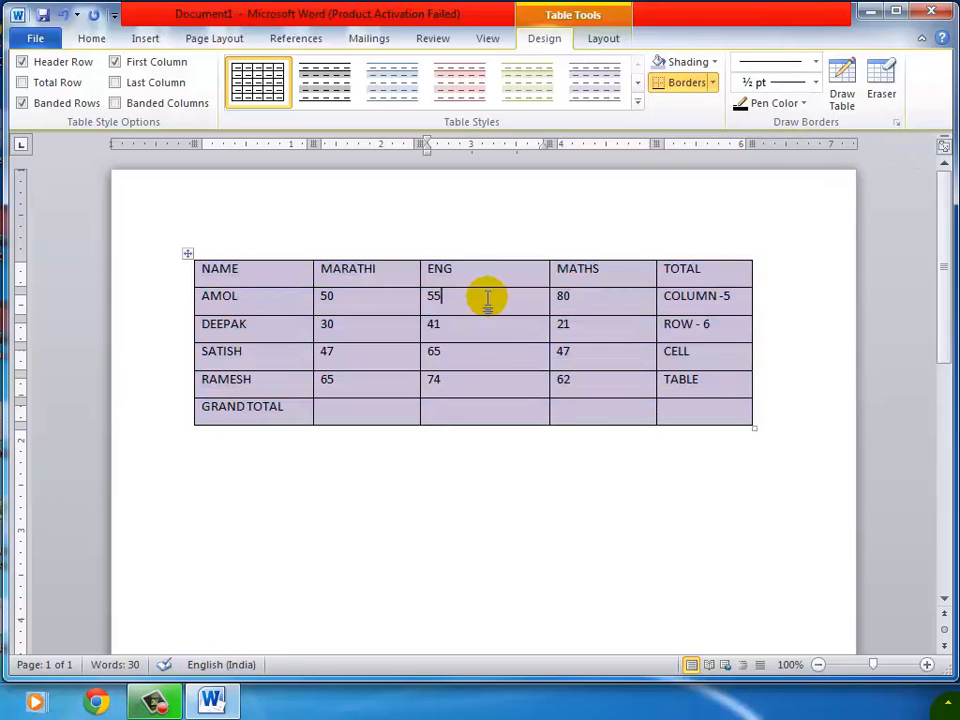
pyautogui.click(160, 702)
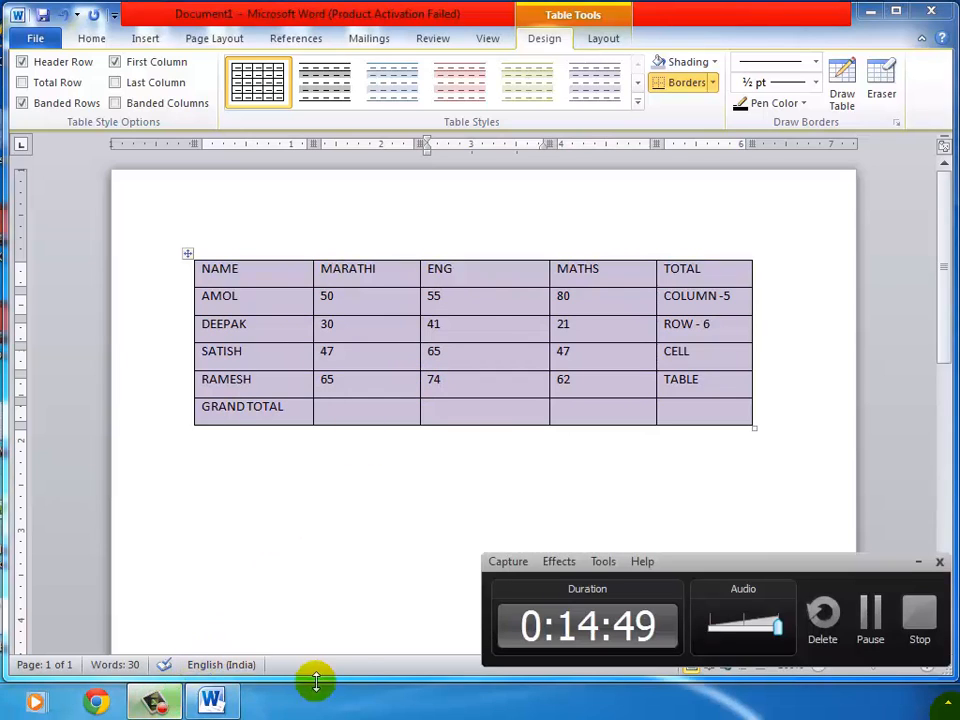
pyautogui.click(918, 561)
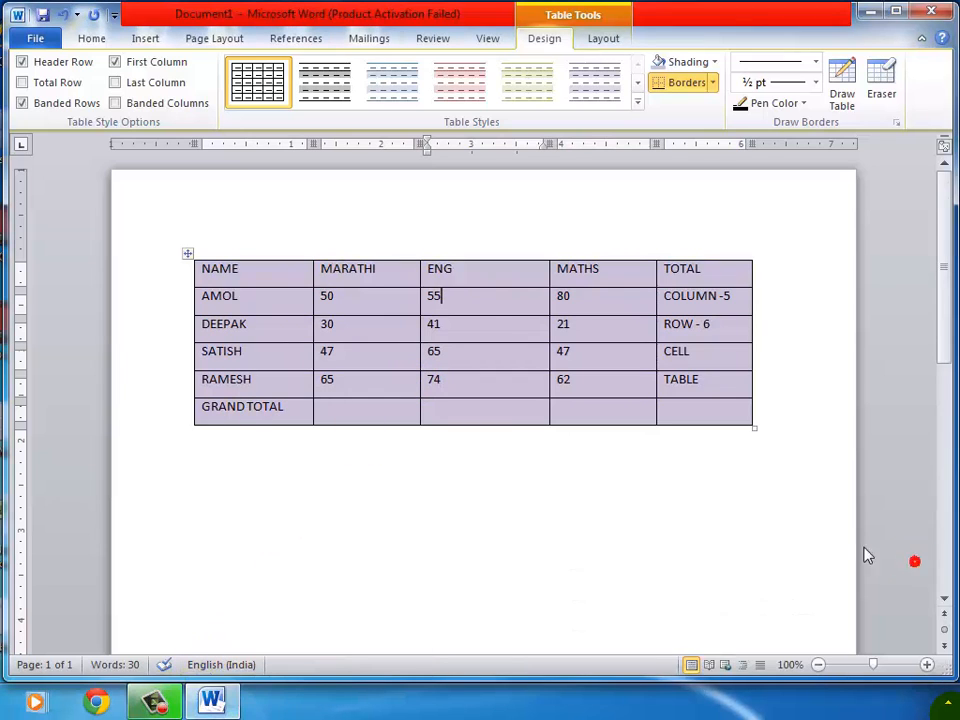
pyautogui.click(589, 477)
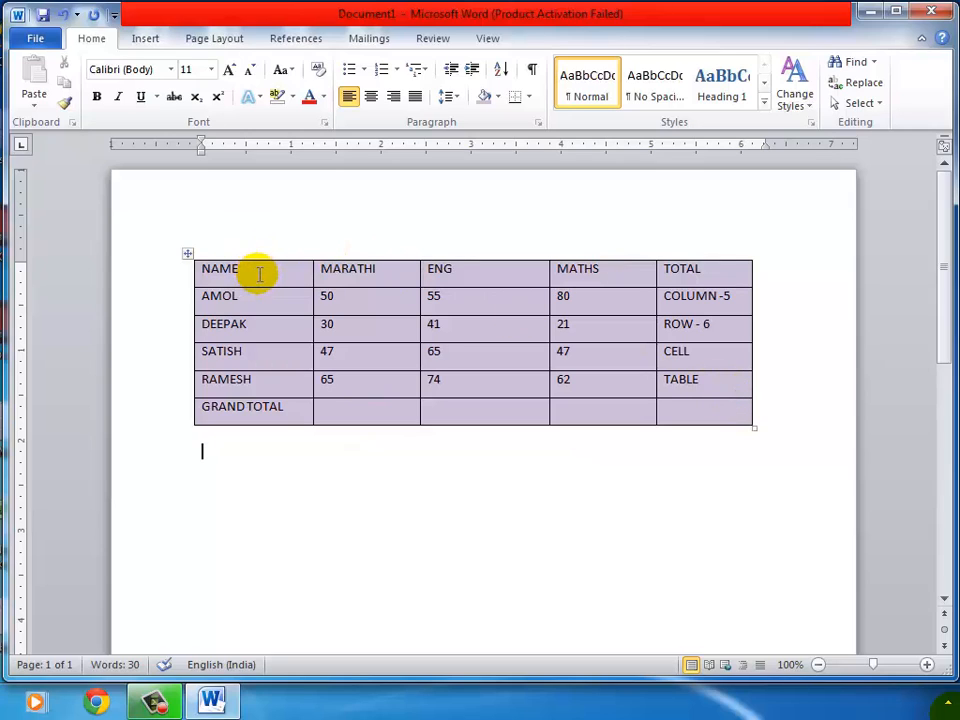
pyautogui.moveTo(259, 272); pyautogui.dragTo(246, 418)
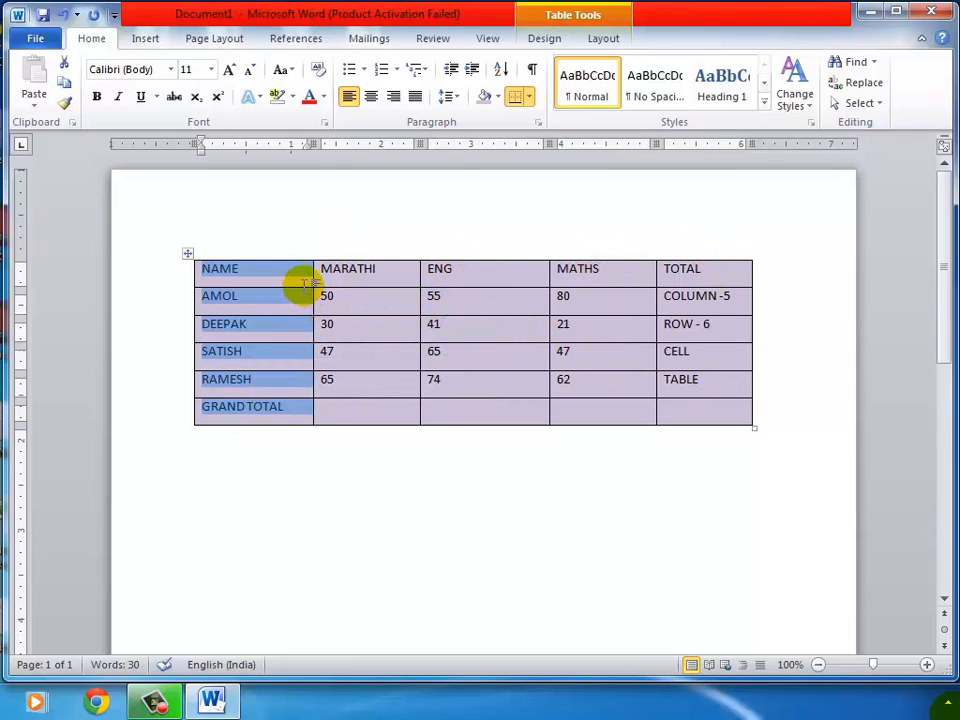
pyautogui.click(227, 486)
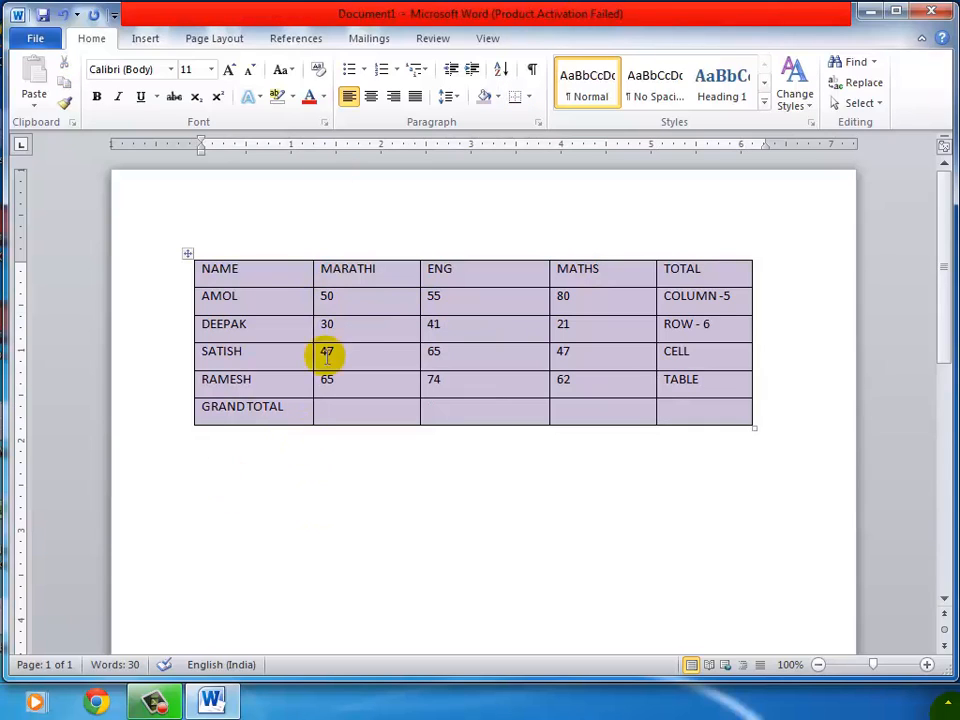
# Step: Insert a second table with 5 columns and 6 rows below the marks table
pyautogui.click(147, 40)
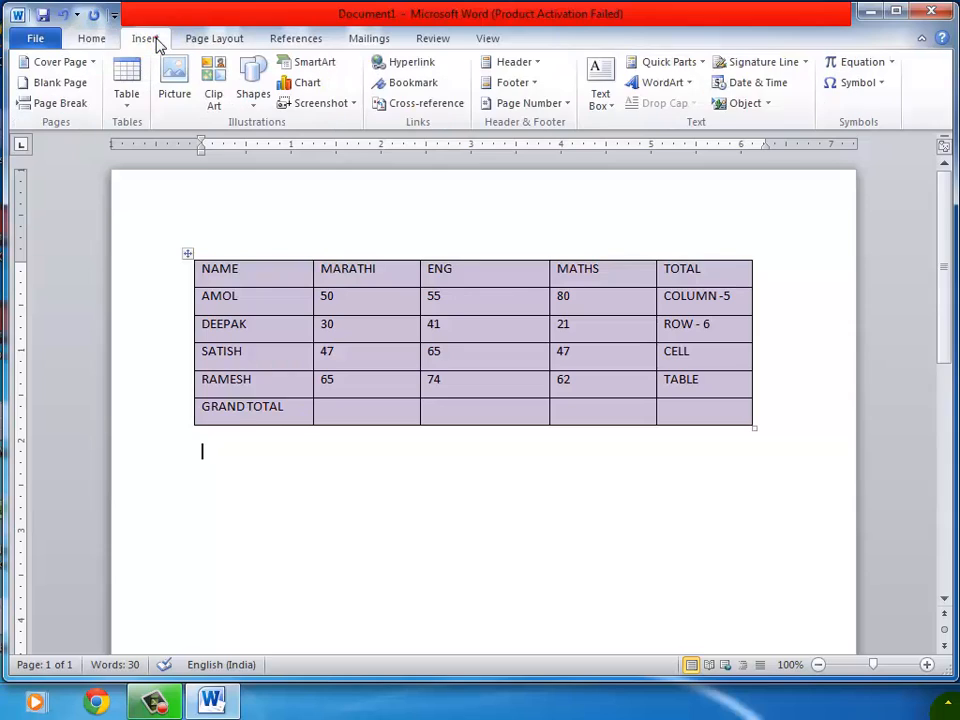
pyautogui.click(126, 95)
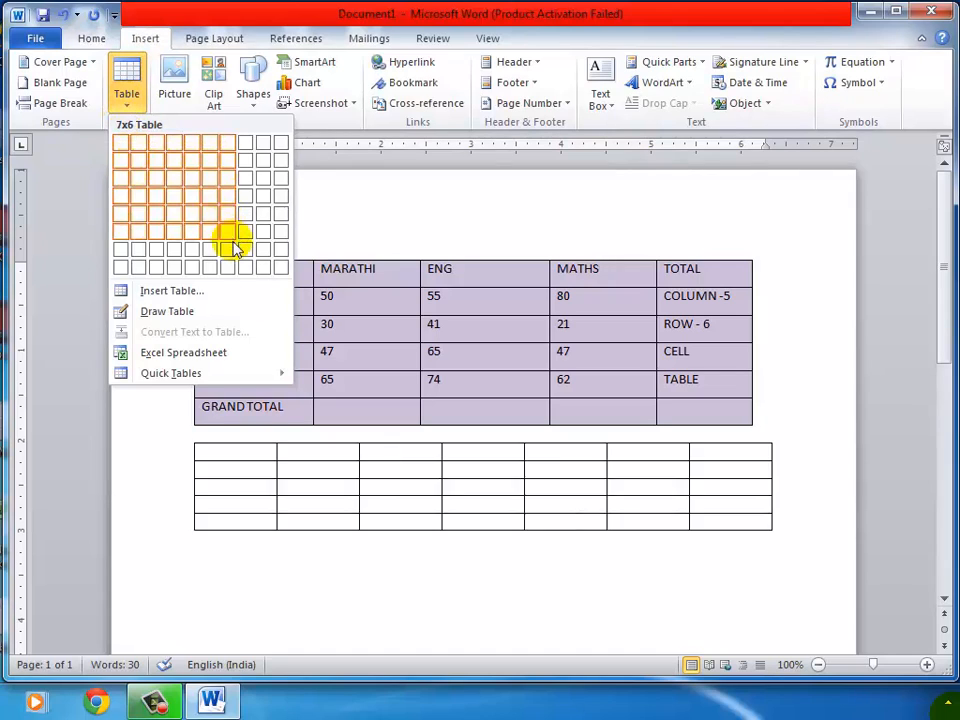
pyautogui.click(201, 295)
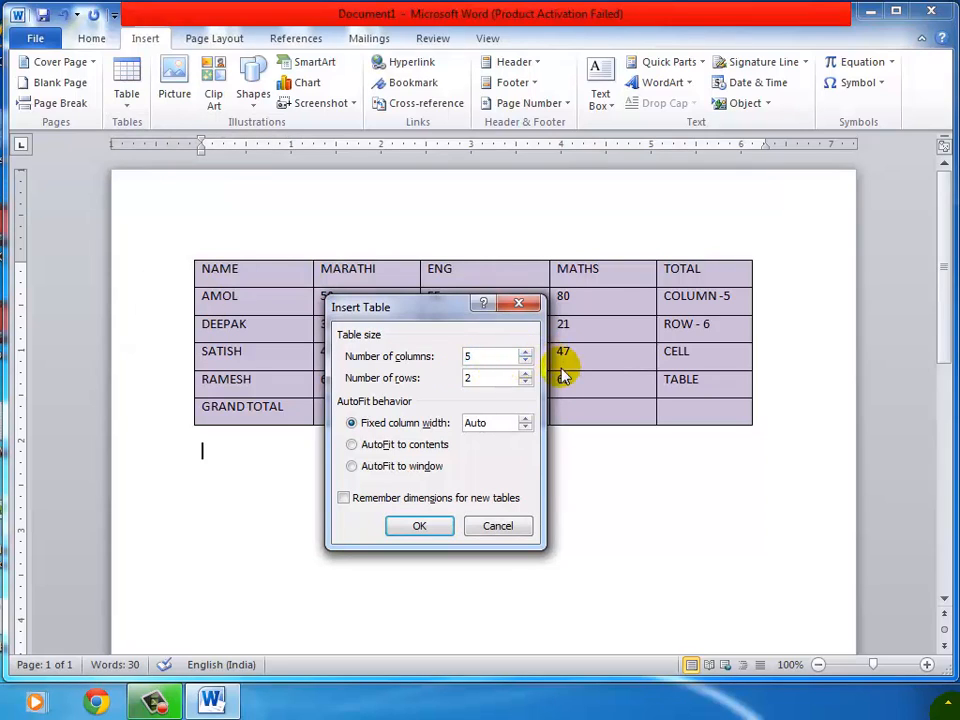
pyautogui.click(525, 373)
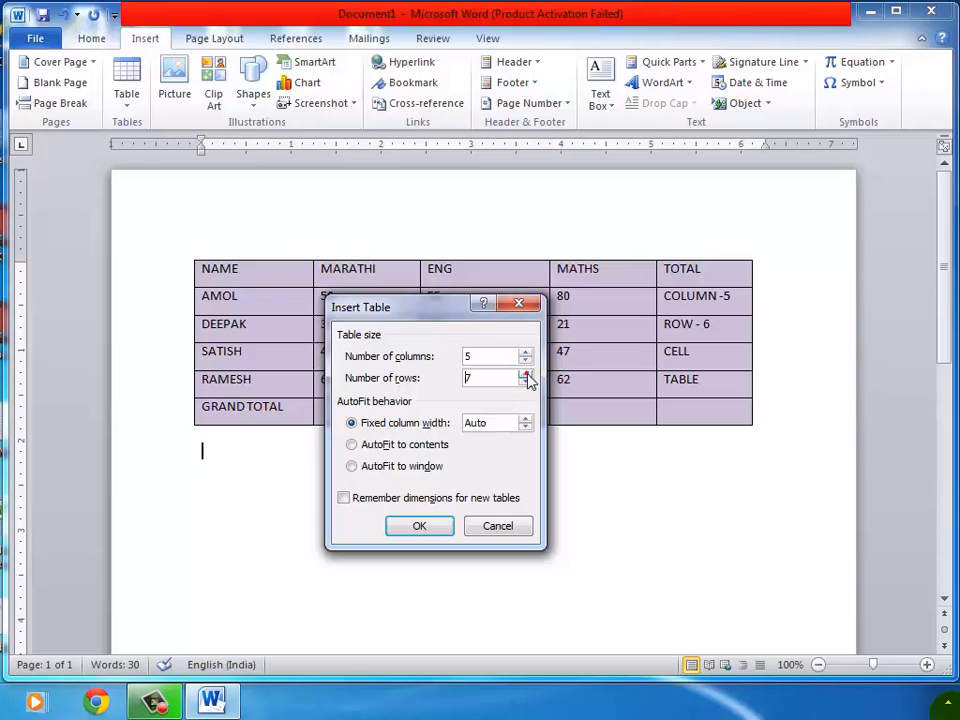
pyautogui.click(525, 383)
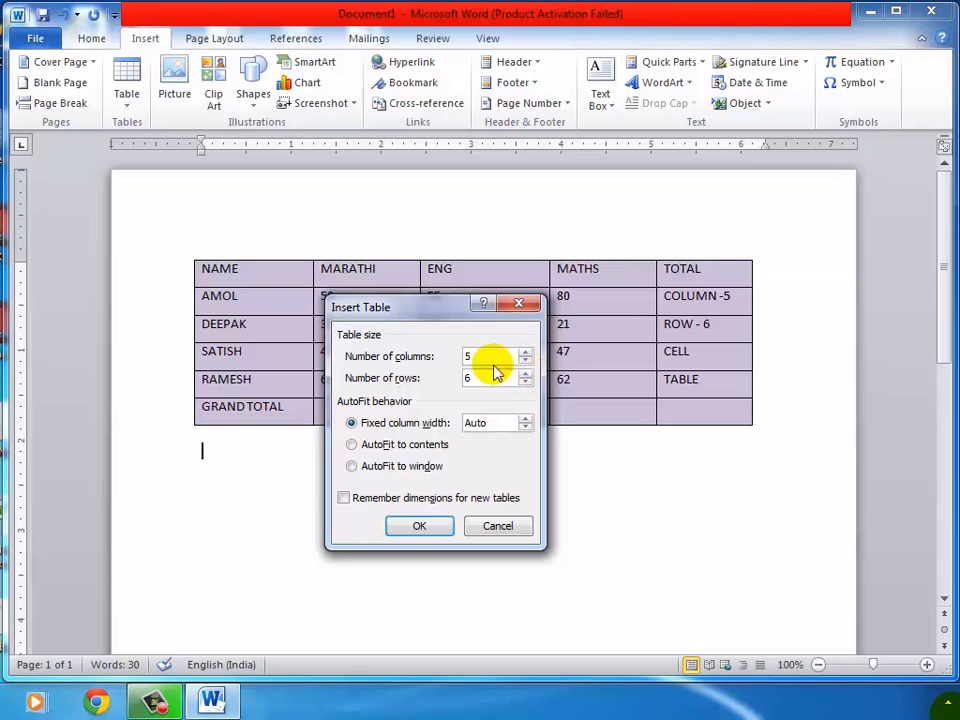
pyautogui.click(421, 526)
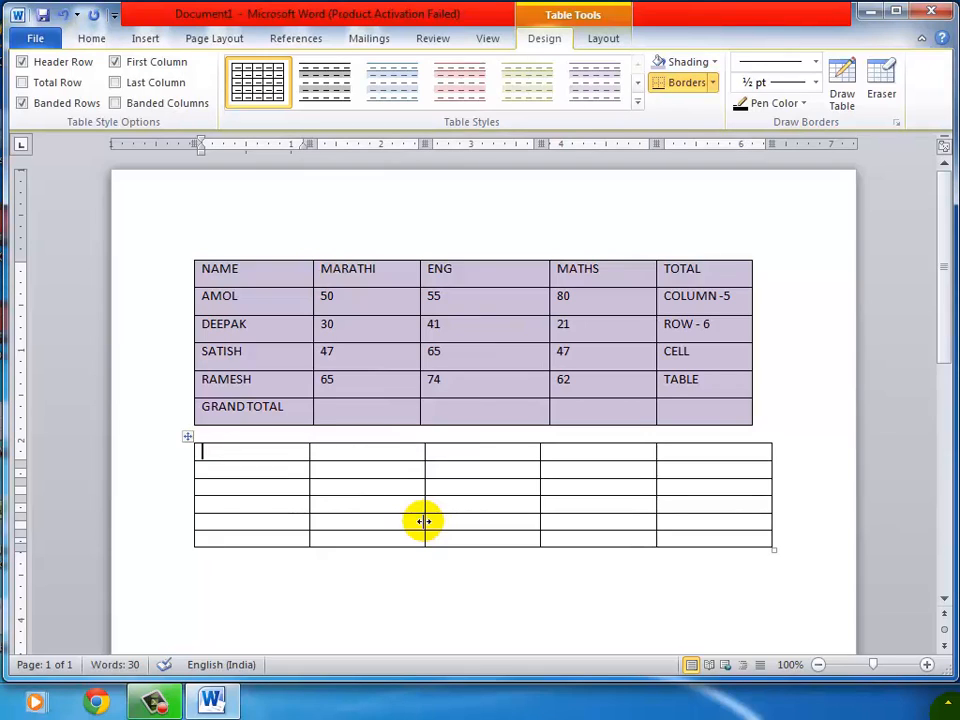
# Step: Enter NAME in the new table's first cell, then add two blank lines below it and remove them
pyautogui.click(286, 452)
pyautogui.write('NAME')
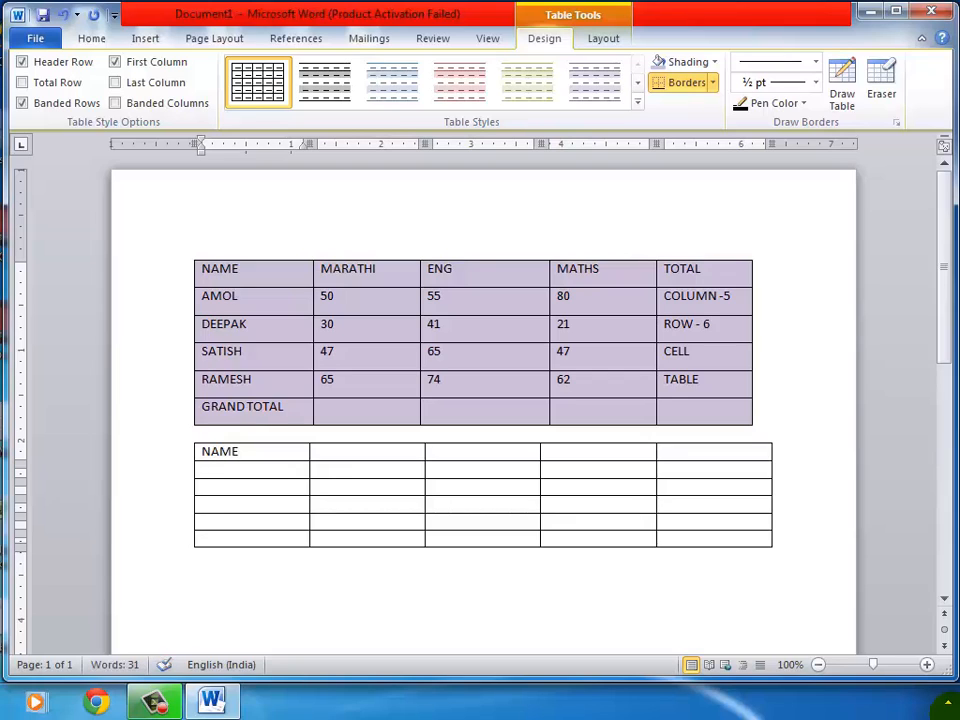
pyautogui.press('Return')
pyautogui.press('Return')
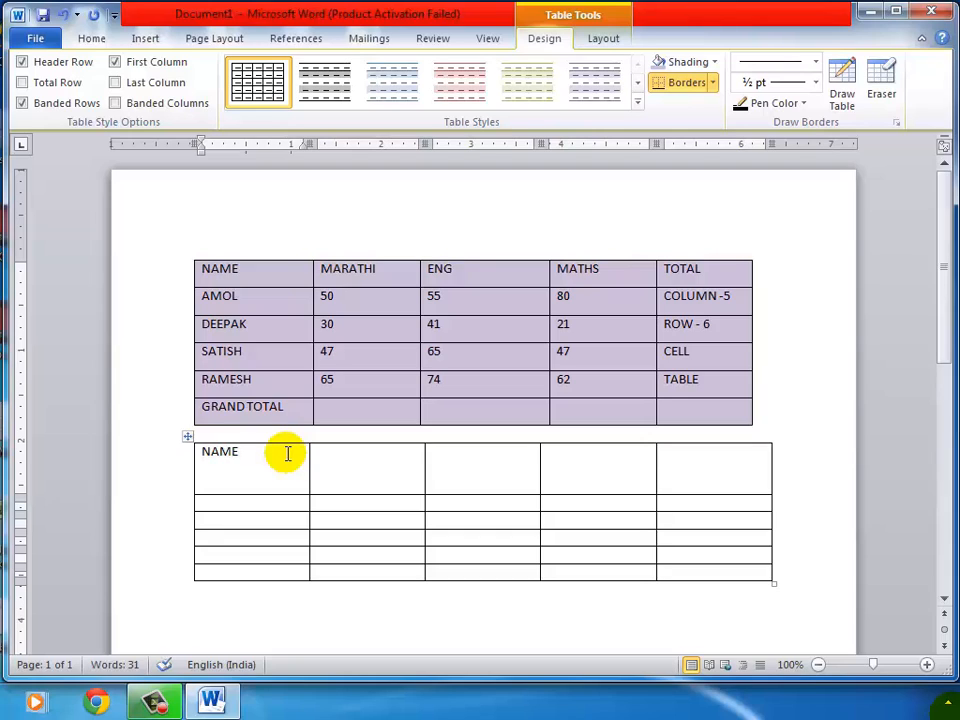
pyautogui.press('BackSpace')
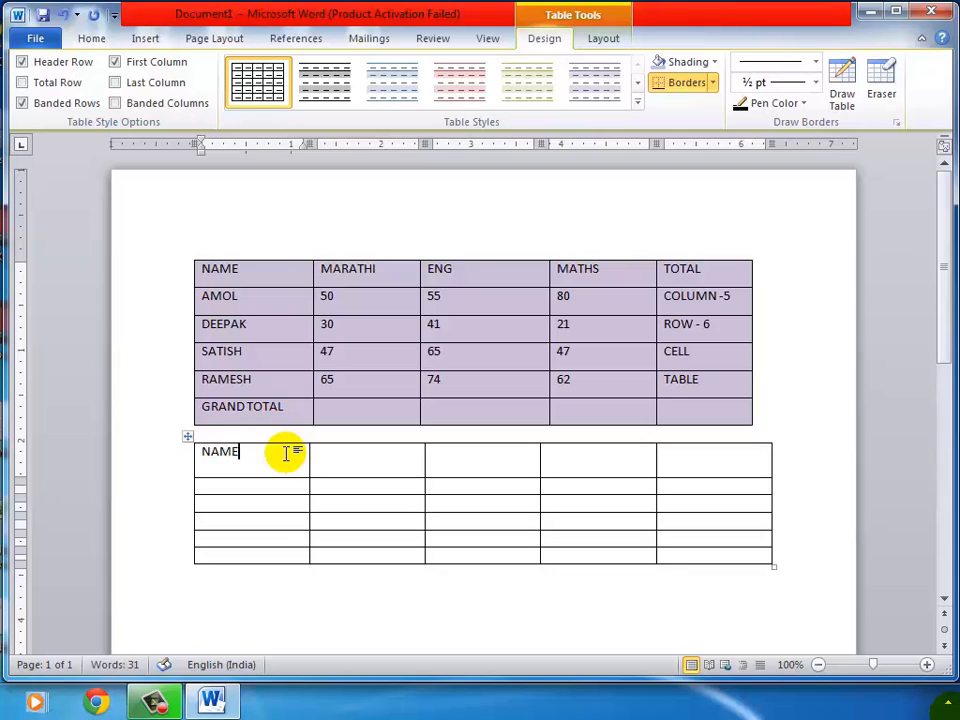
pyautogui.press('Delete')
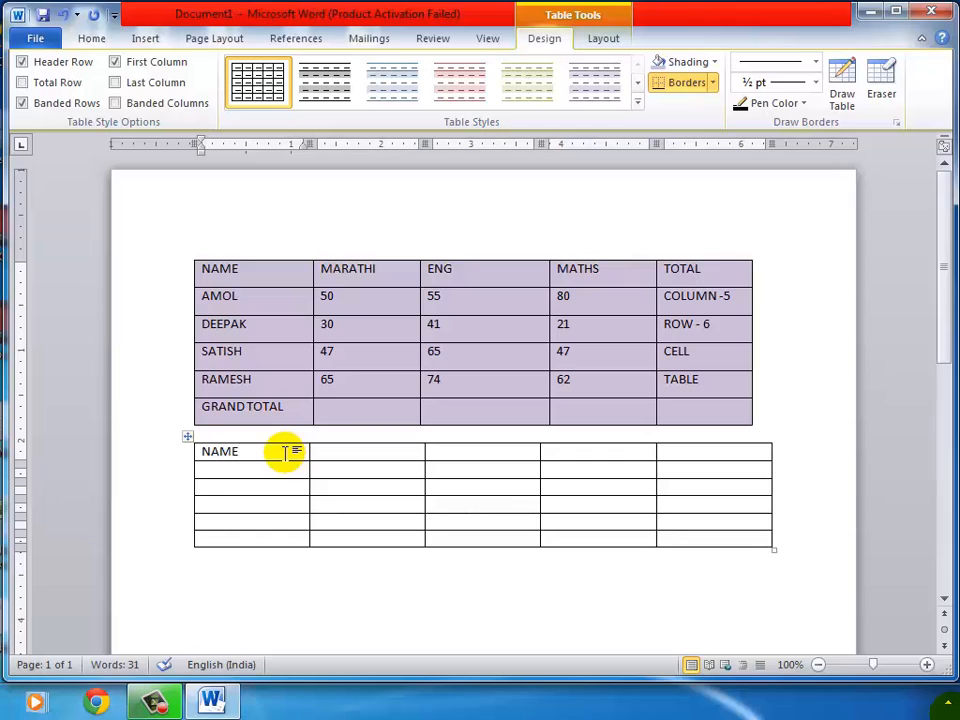
# Step: Delete the entire second table below the marks table
pyautogui.click(605, 40)
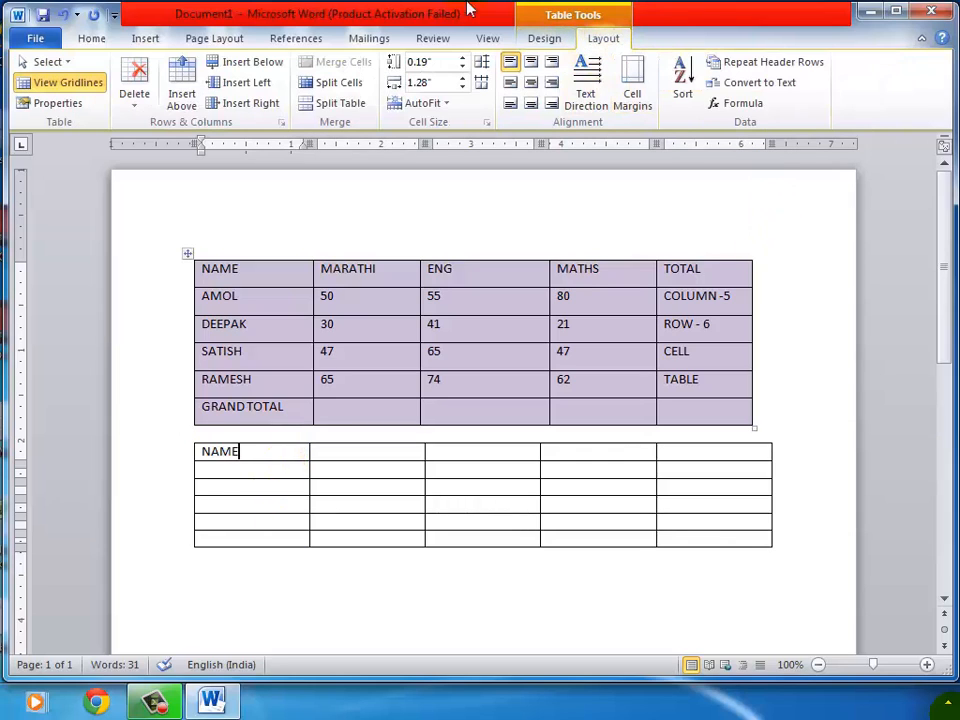
pyautogui.click(60, 65)
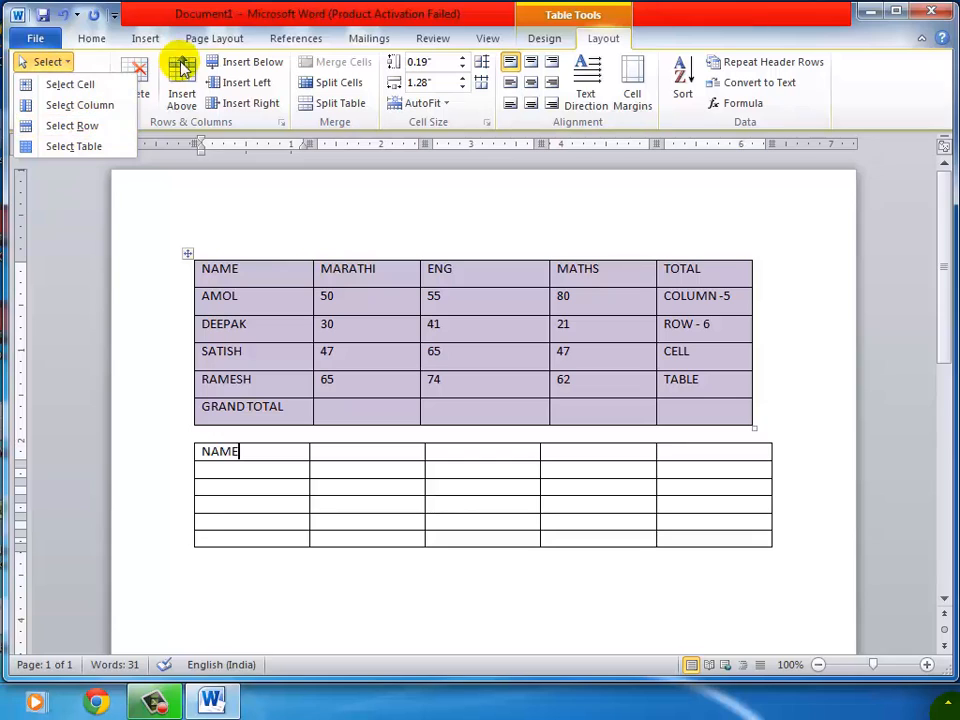
pyautogui.click(198, 15)
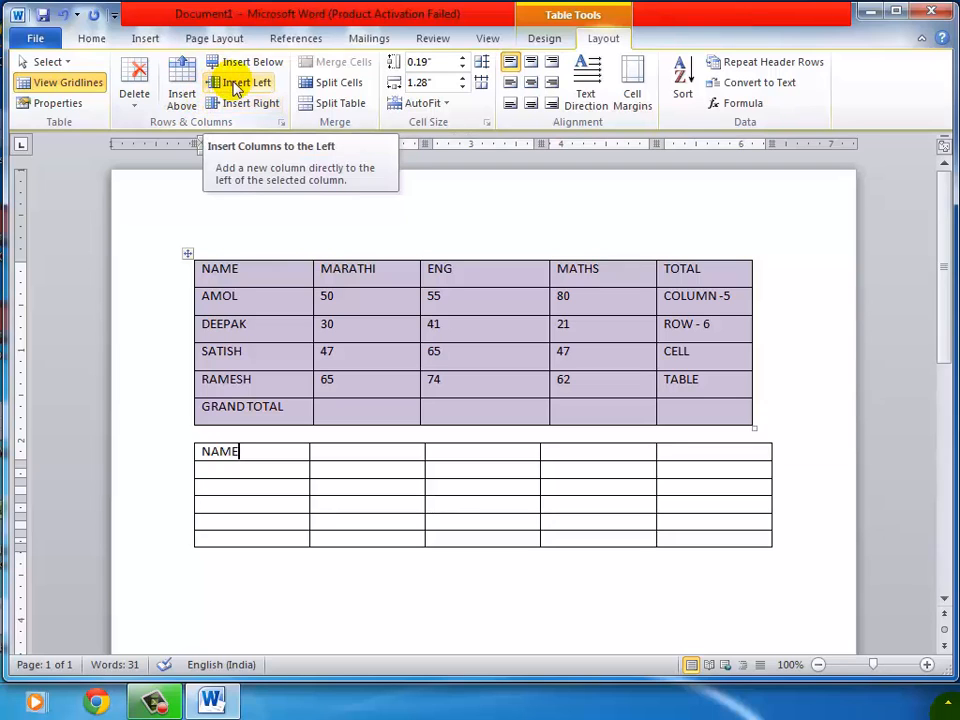
pyautogui.click(136, 104)
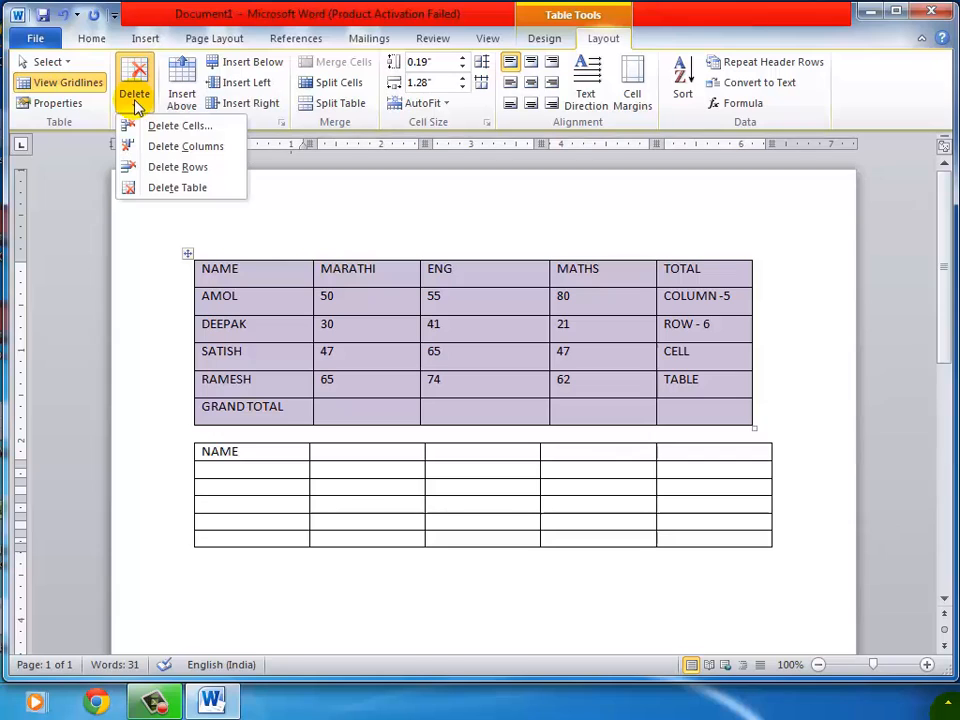
pyautogui.click(203, 193)
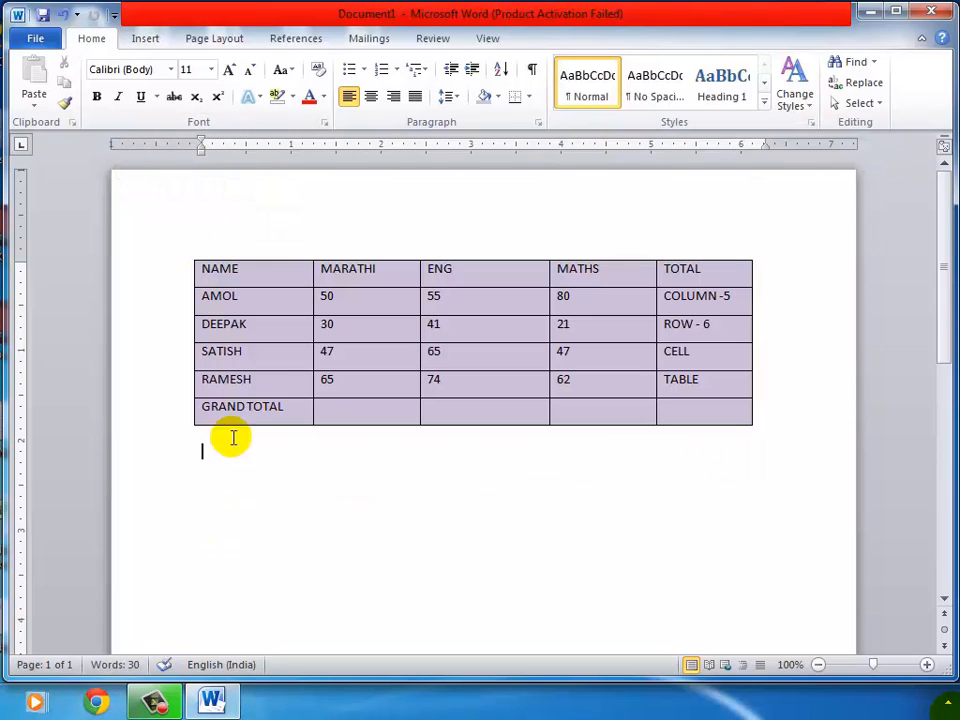
# Step: Merge the four empty cells of the GRAND TOTAL row into one cell
pyautogui.click(285, 294)
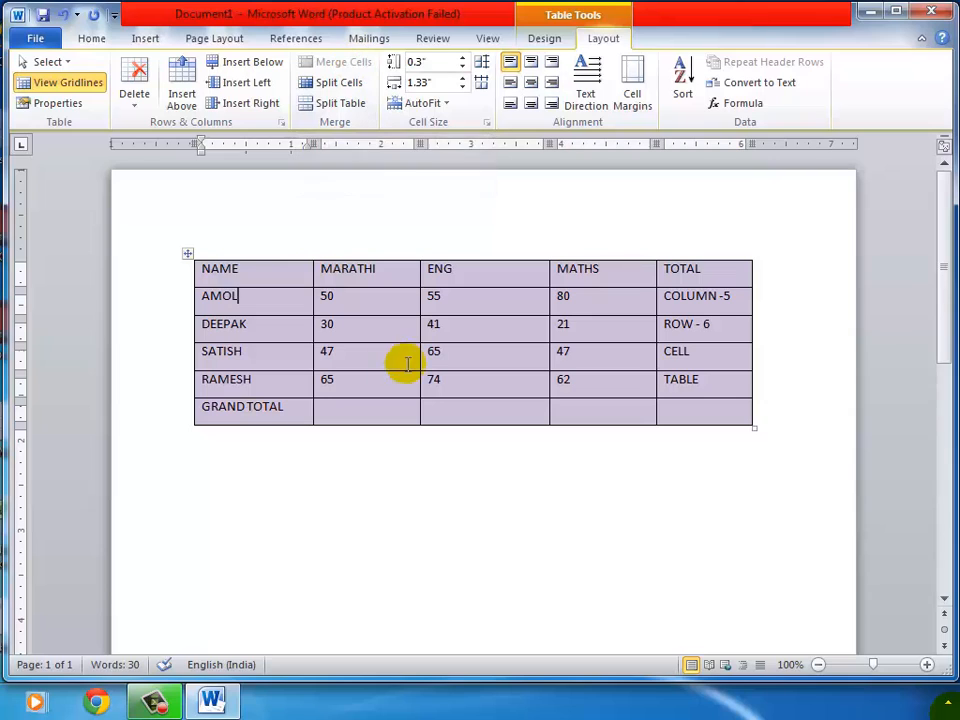
pyautogui.moveTo(388, 412); pyautogui.dragTo(669, 414)
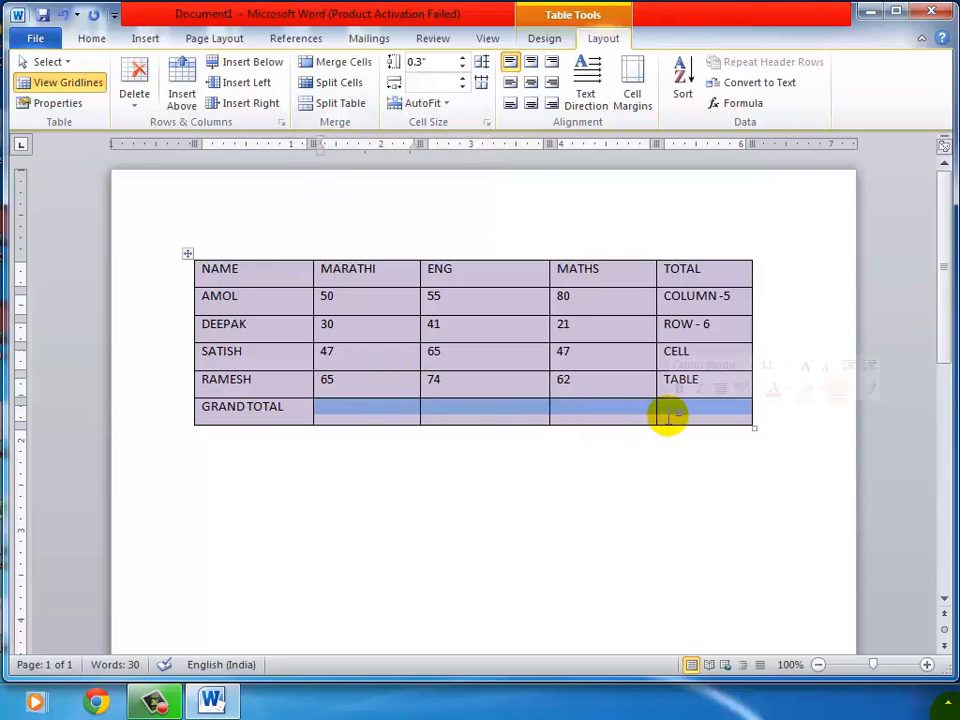
pyautogui.click(329, 68)
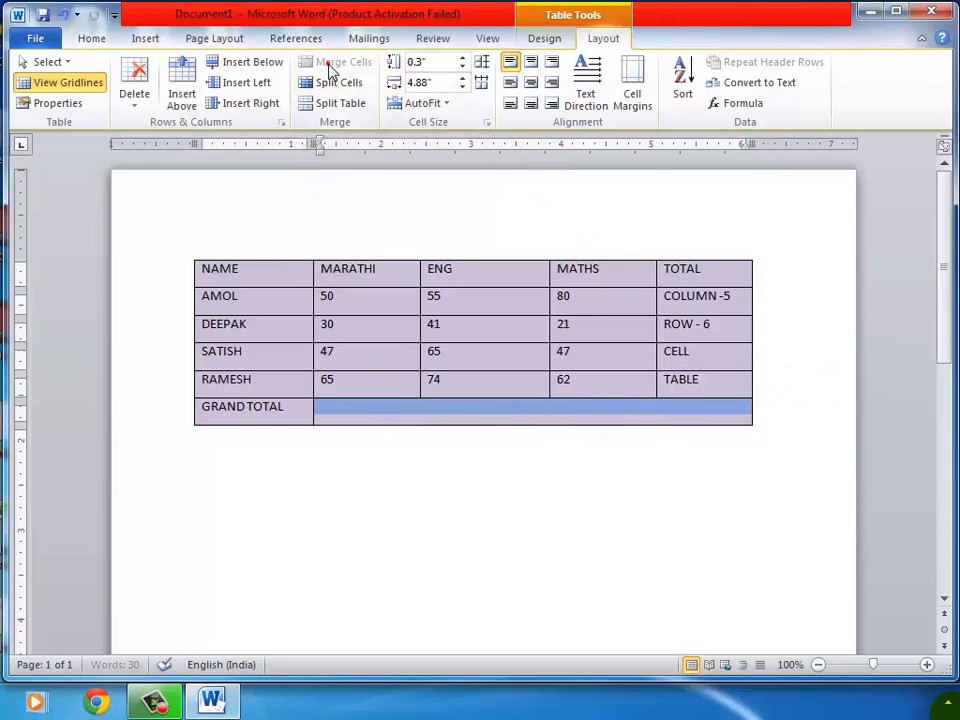
pyautogui.click(445, 406)
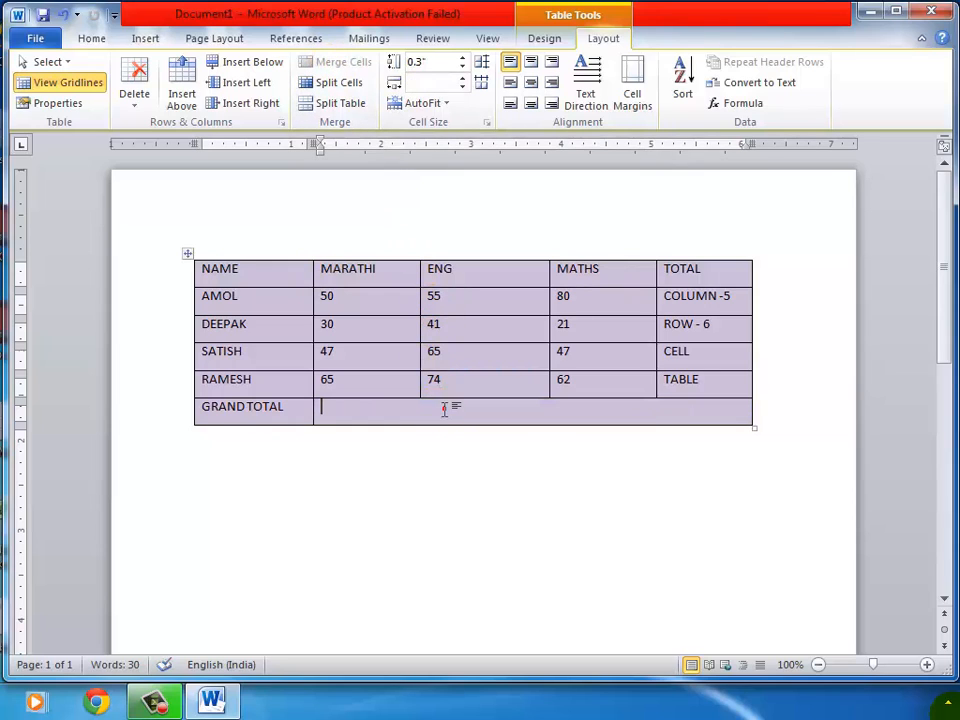
# Step: Set all marks table rows to 0.5 inch high and centre the text horizontally and vertically in every cell
pyautogui.click(188, 257)
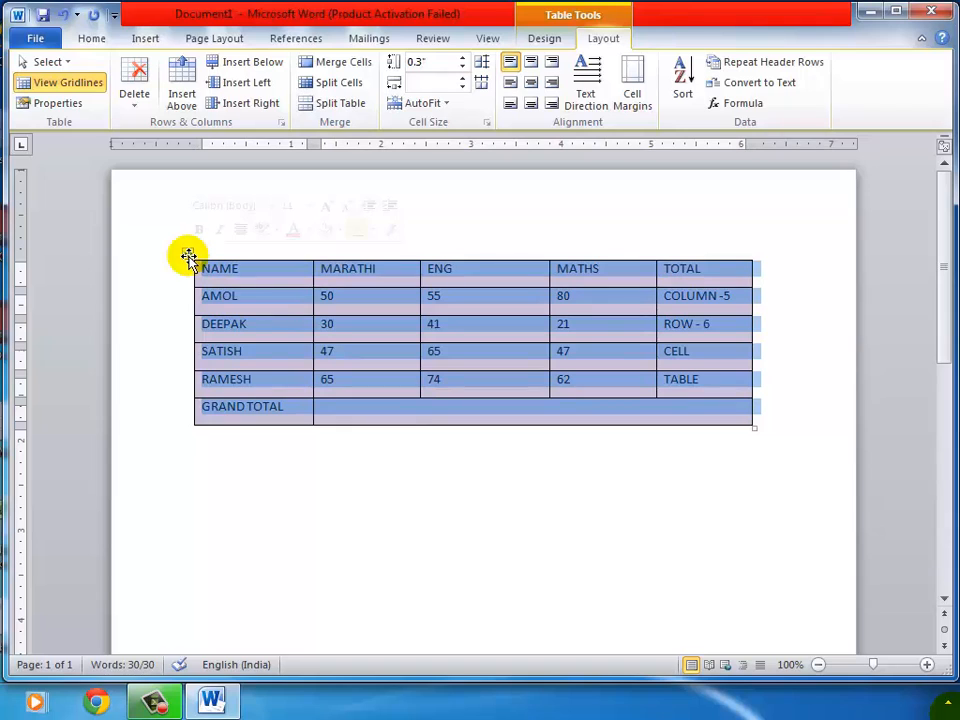
pyautogui.click(463, 58)
pyautogui.click(463, 58)
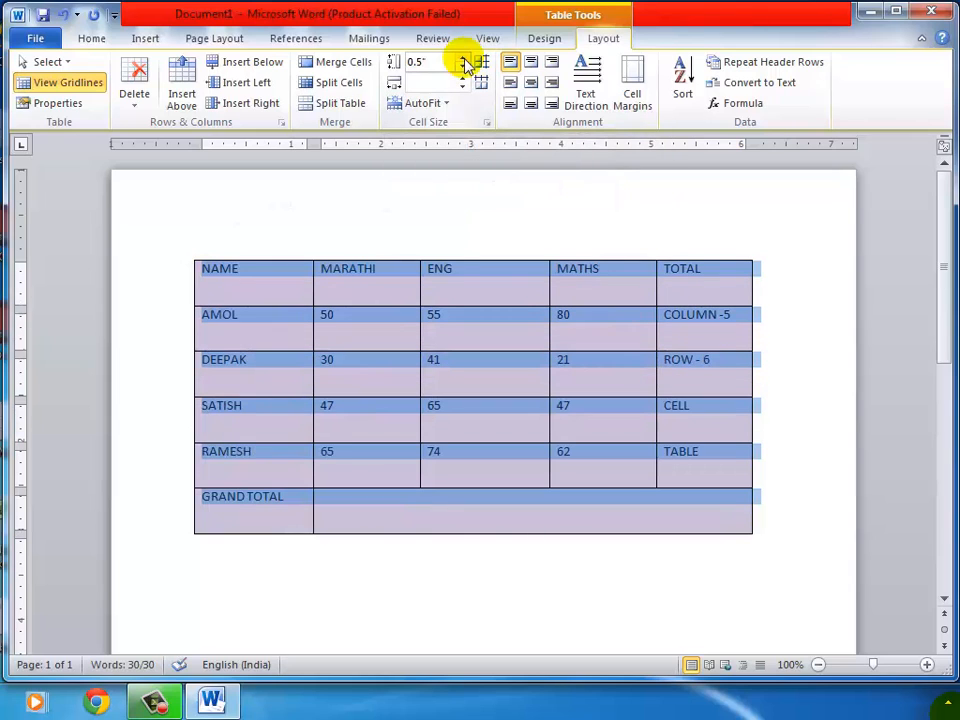
pyautogui.click(532, 84)
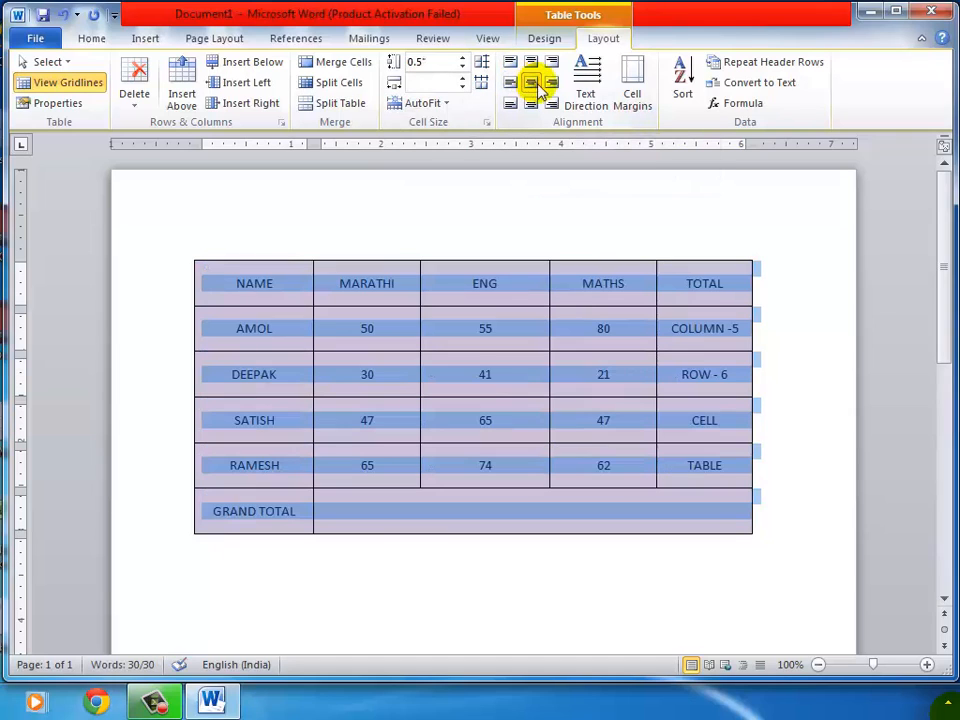
# Step: Review the built-in table styles, the shading colours and the table deletion options for the marks table
pyautogui.click(545, 40)
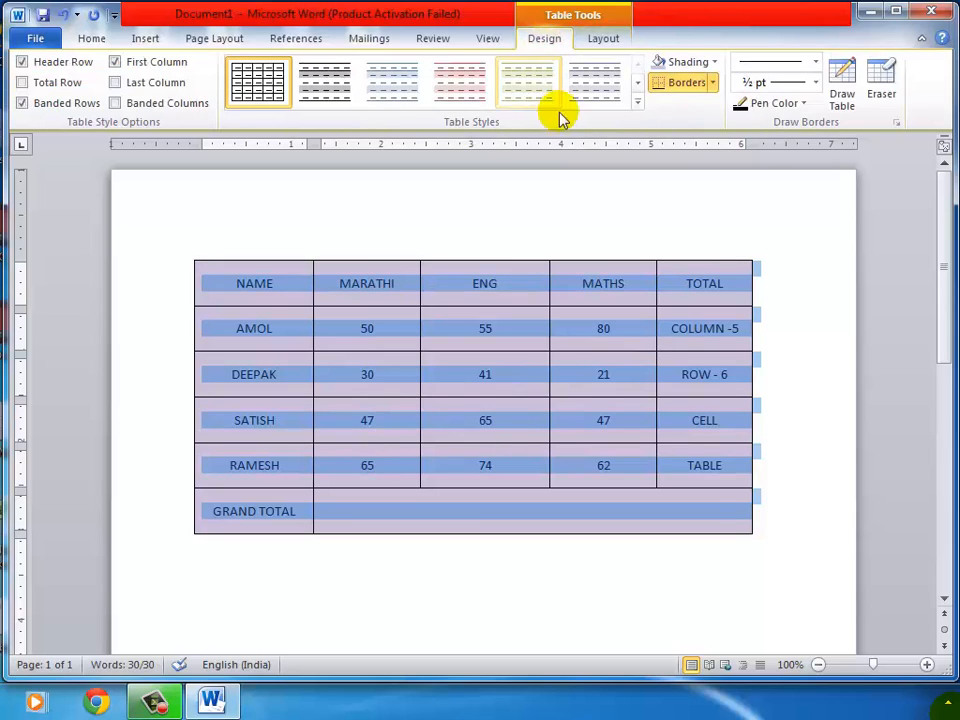
pyautogui.click(636, 102)
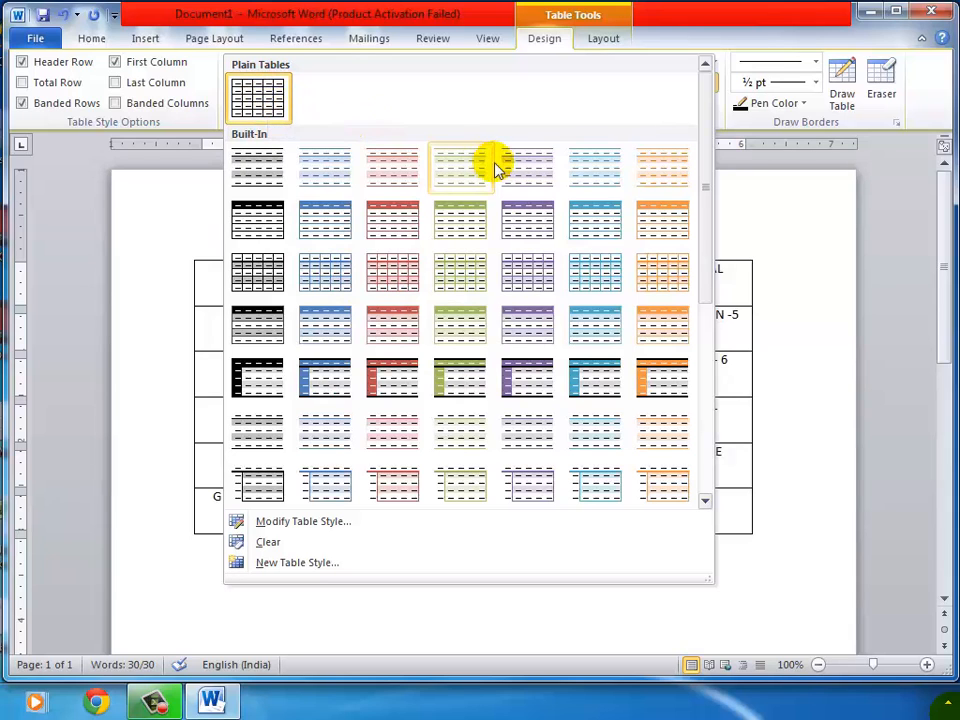
pyautogui.click(664, 40)
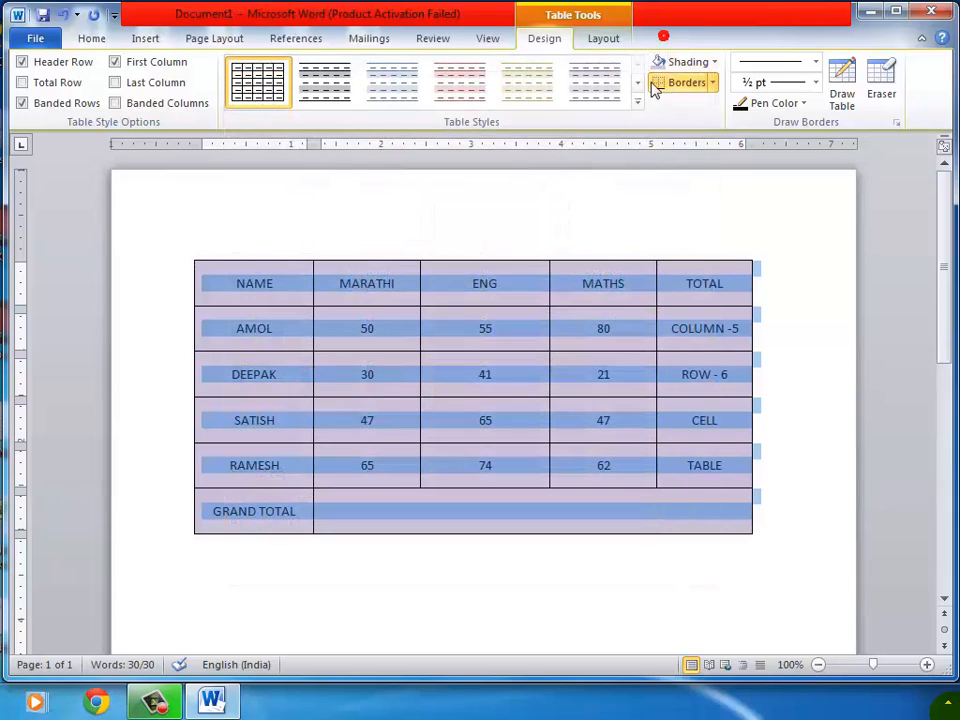
pyautogui.click(604, 44)
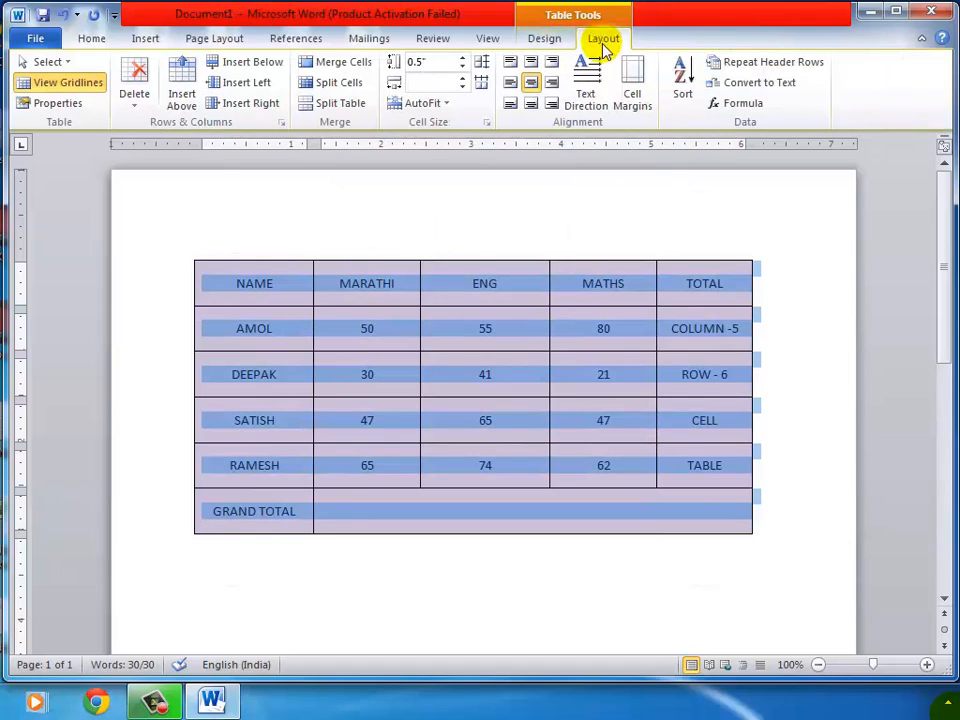
pyautogui.click(552, 42)
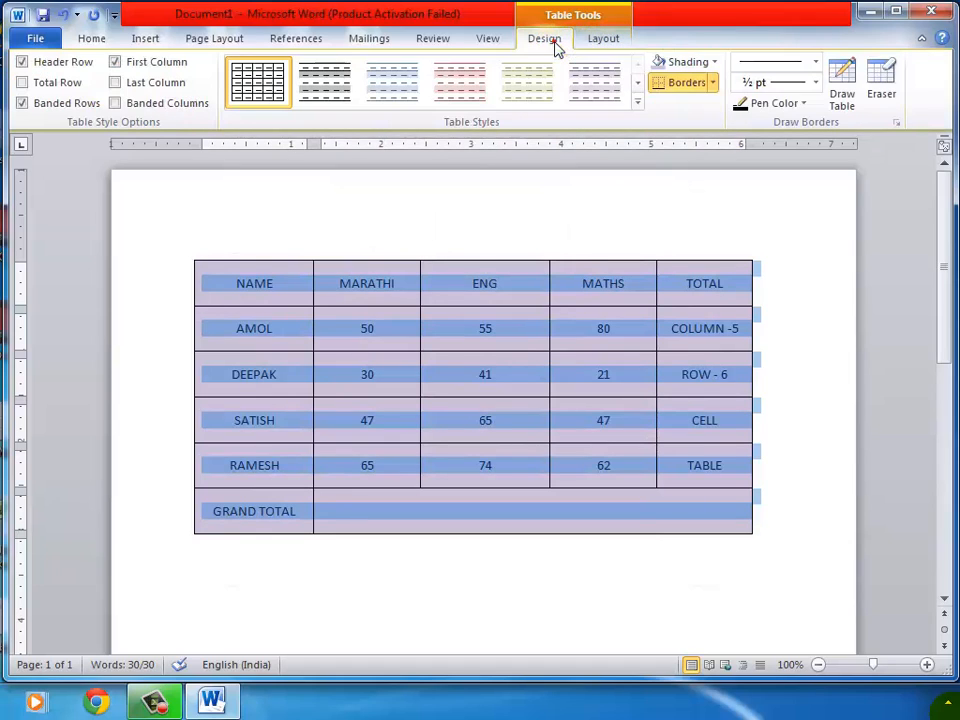
pyautogui.click(713, 63)
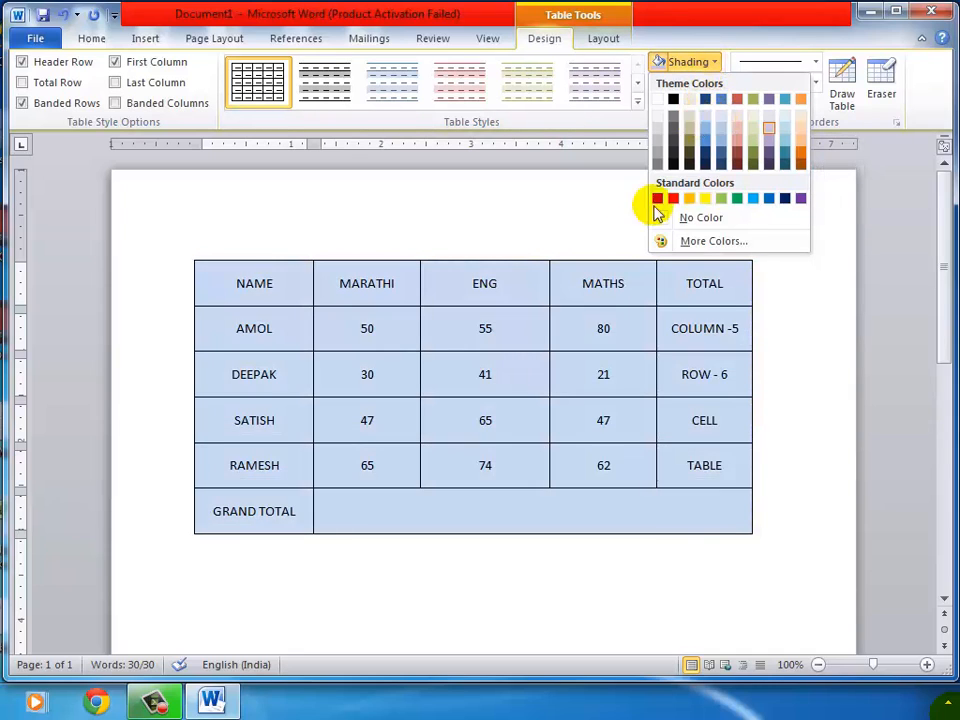
pyautogui.click(536, 281)
pyautogui.click(507, 283)
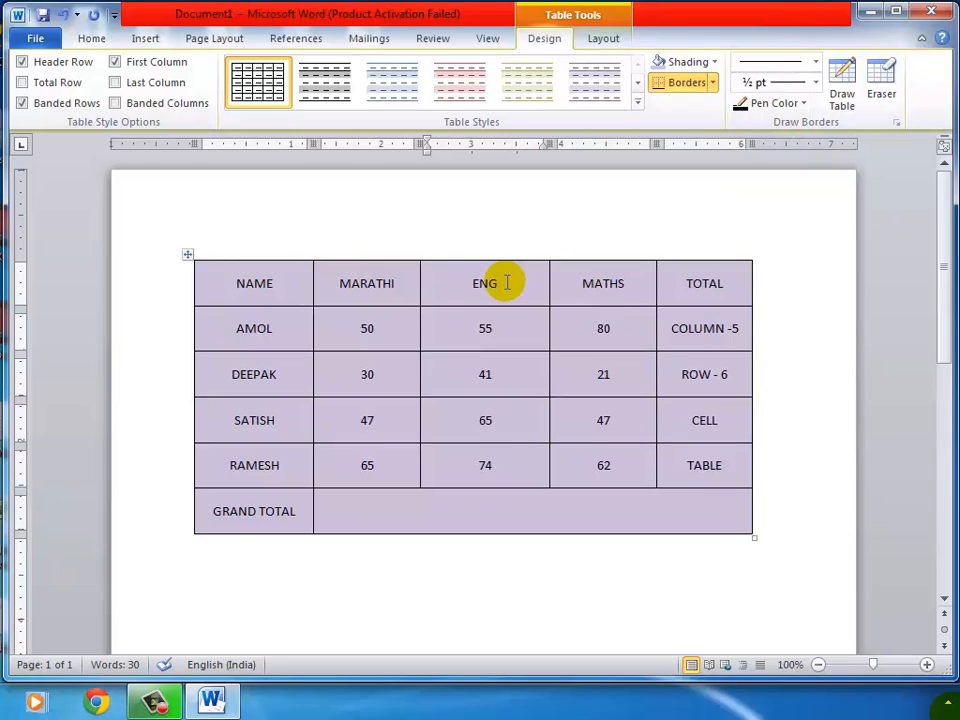
pyautogui.click(600, 39)
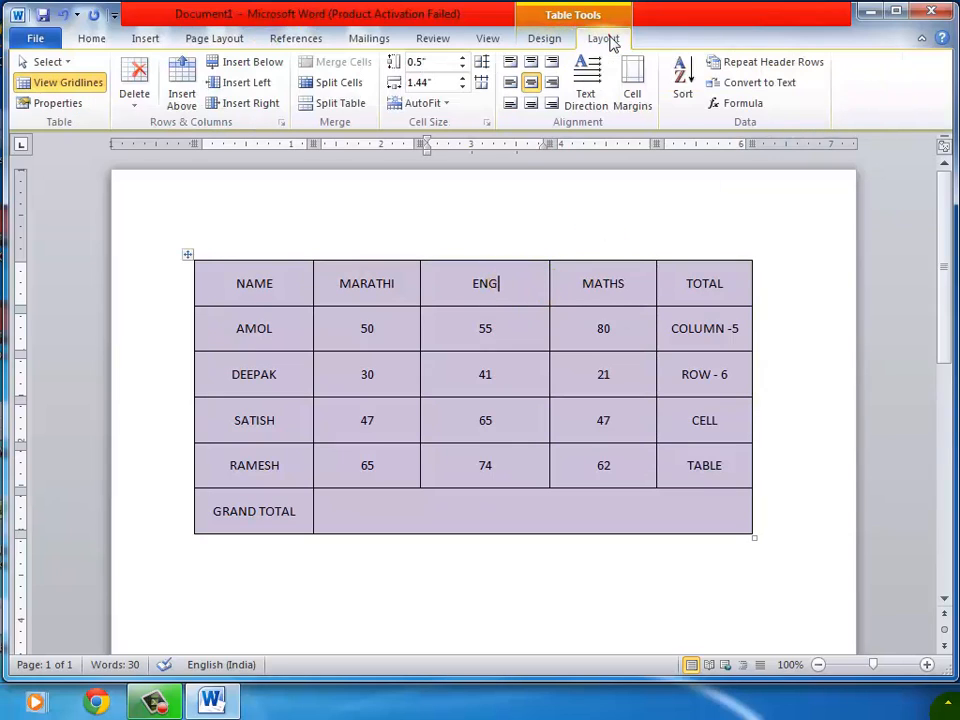
pyautogui.click(131, 97)
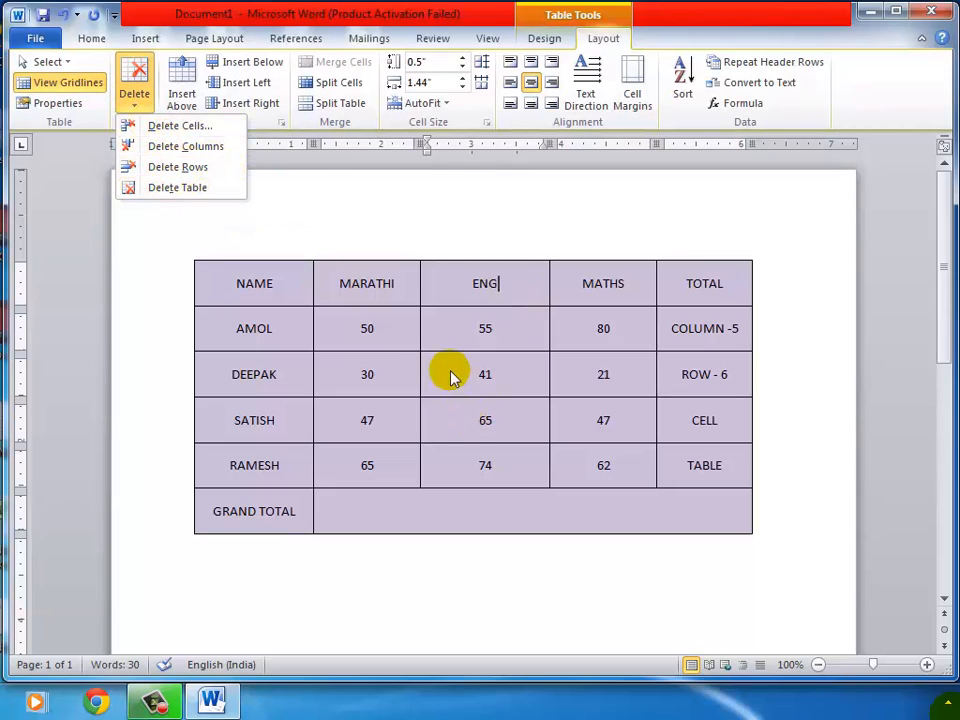
pyautogui.press('Escape')
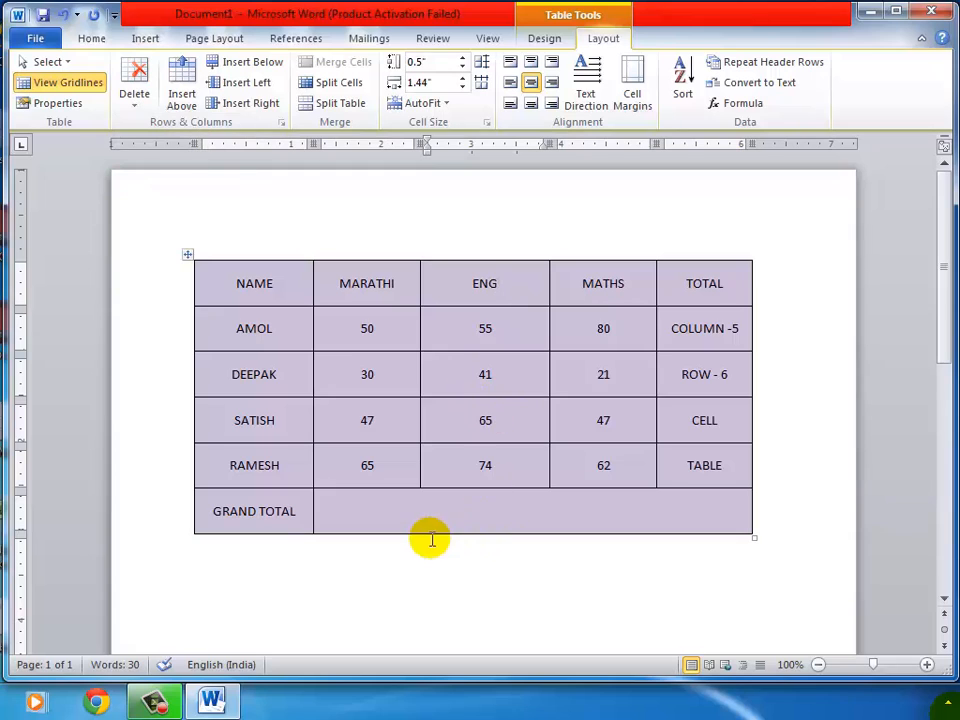
pyautogui.click(154, 701)
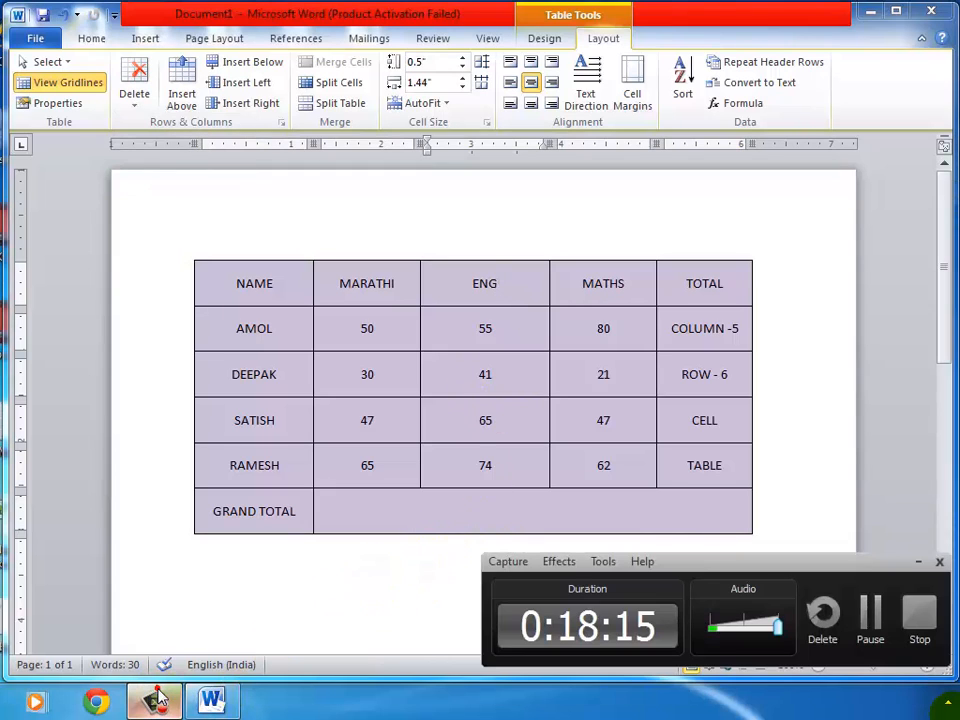
pyautogui.click(918, 561)
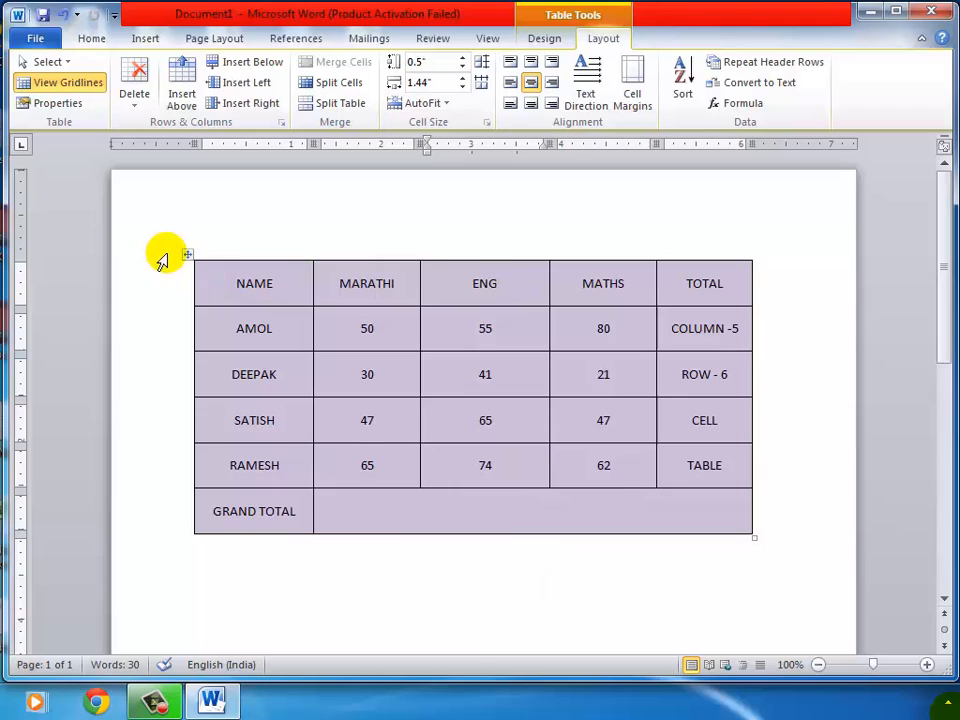
# Step: Enlarge all text in the marks table to 14 pt and make it bold
pyautogui.click(187, 254)
pyautogui.click(104, 42)
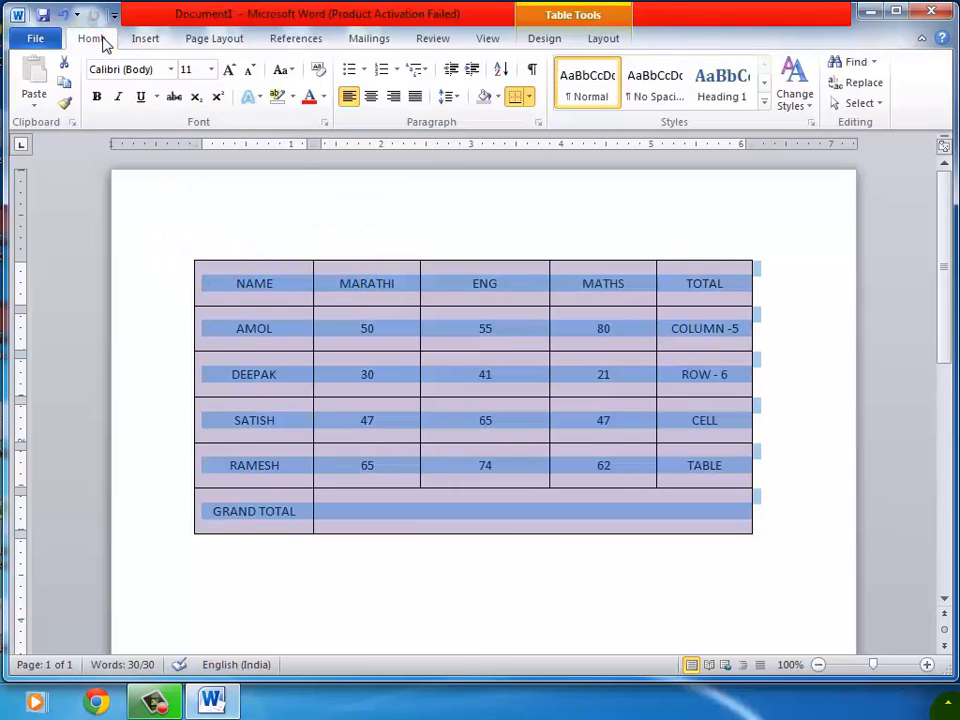
pyautogui.click(229, 70)
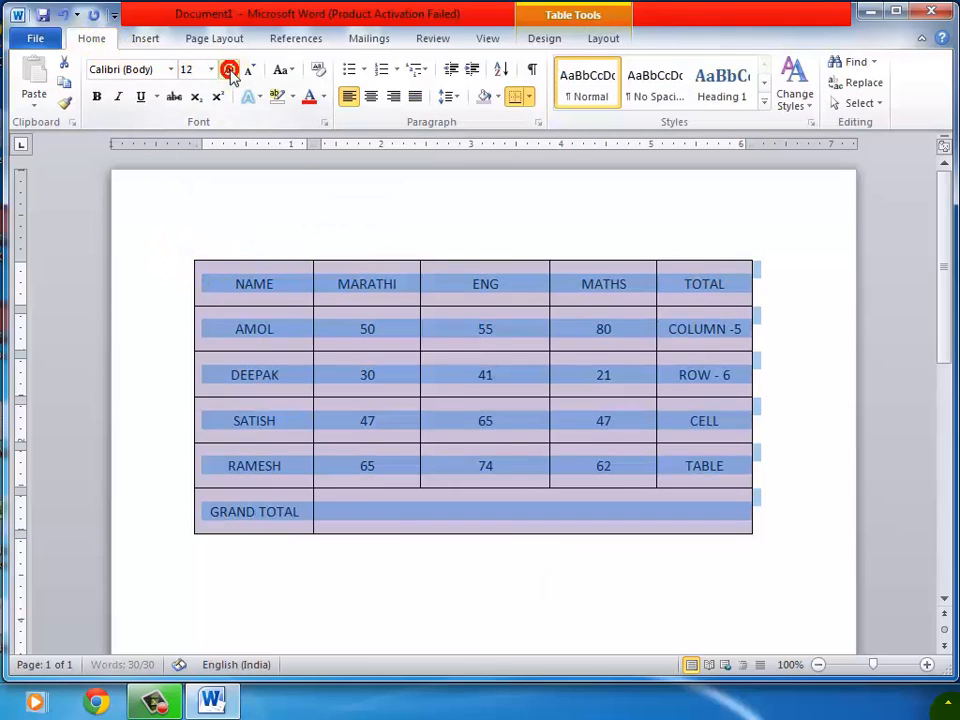
pyautogui.click(229, 70)
pyautogui.click(96, 96)
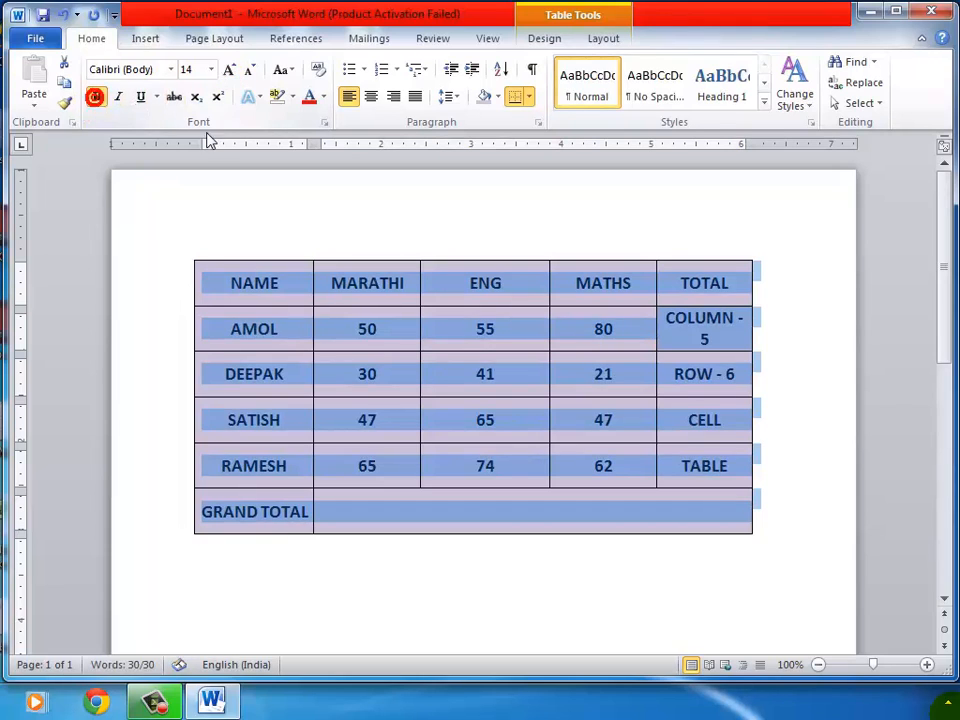
pyautogui.click(439, 333)
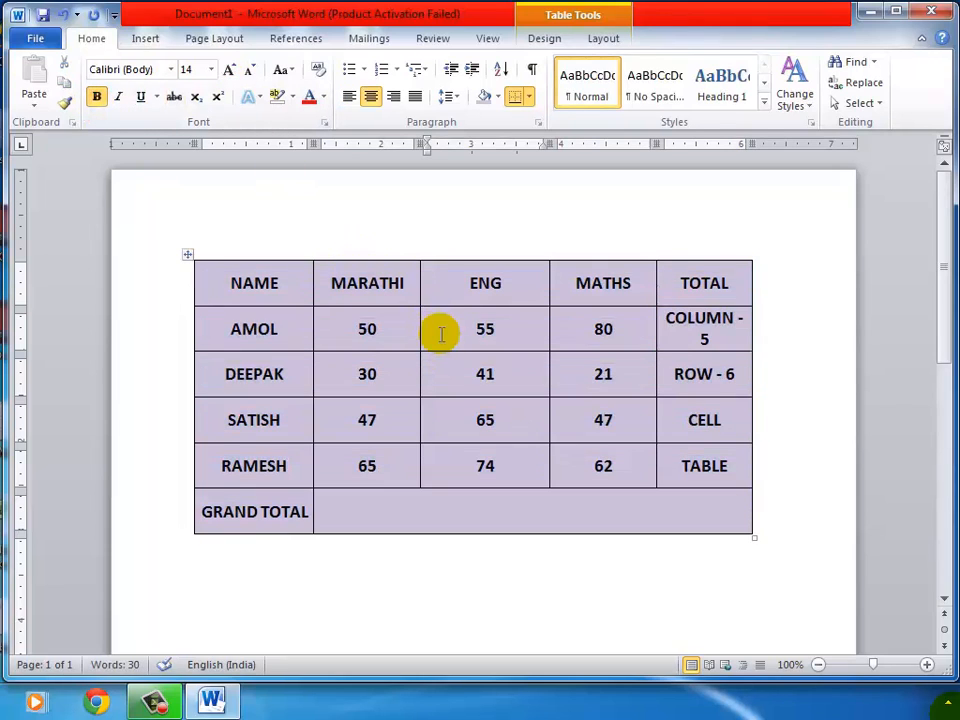
pyautogui.click(183, 705)
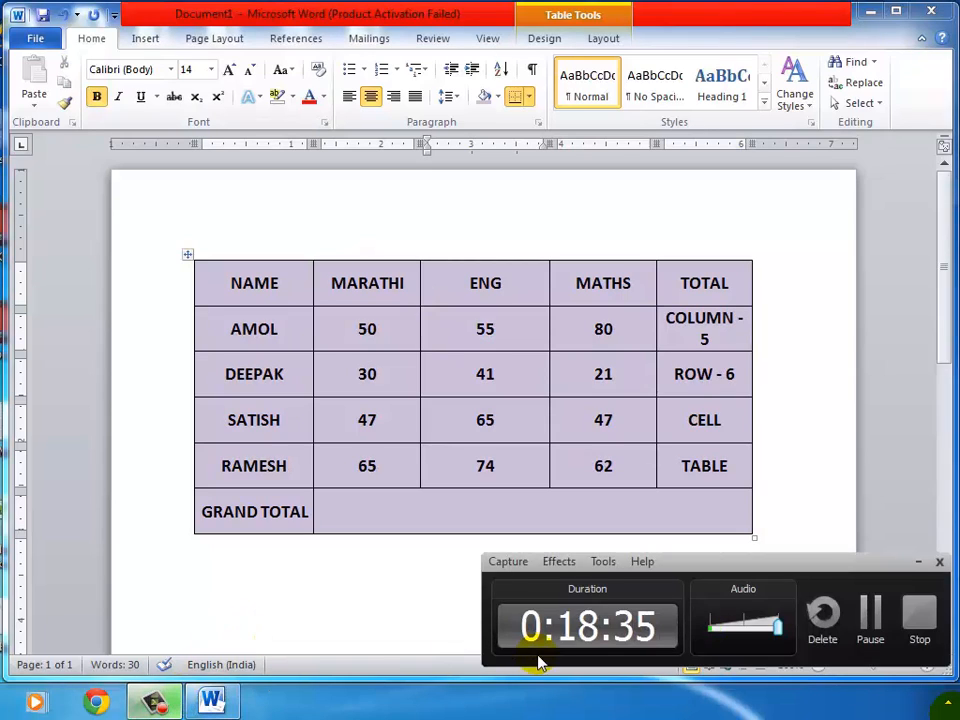